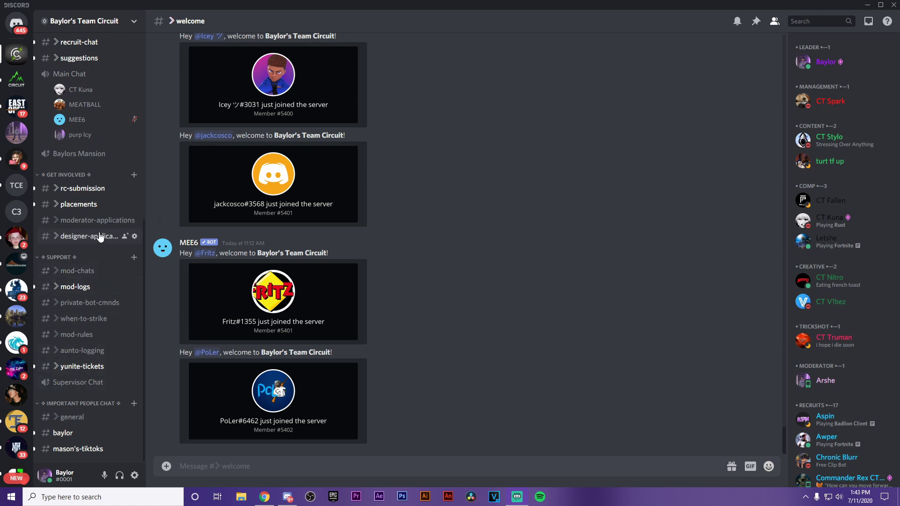
Create a new server named "Team Team", keeping the default icon.
scroll(56, 229, up, 7)
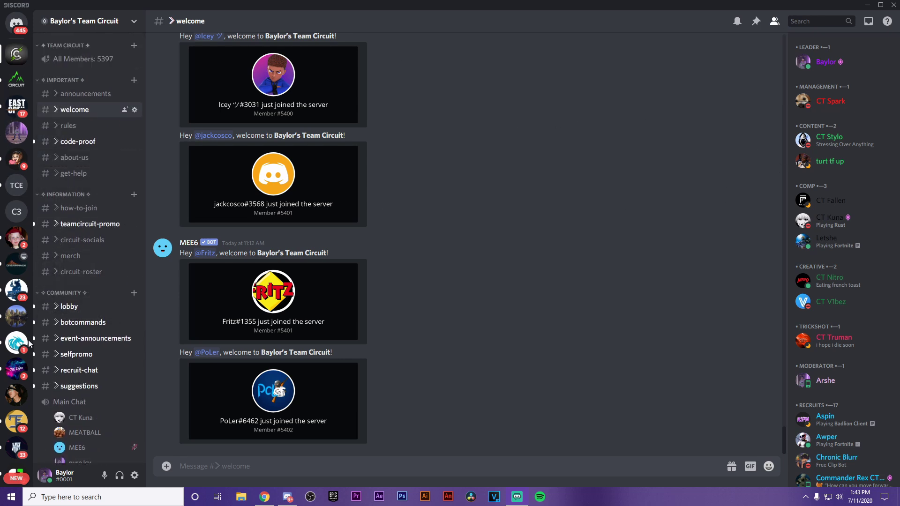
scroll(19, 349, down, 10)
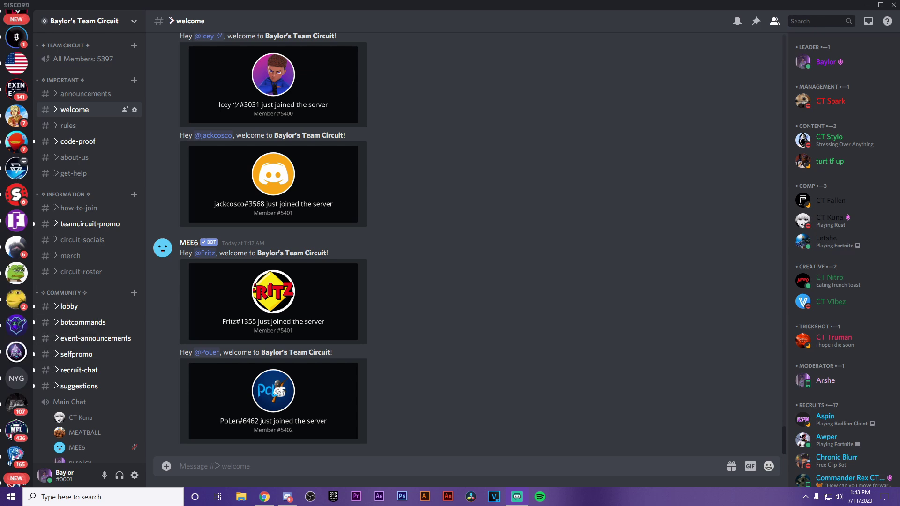
scroll(15, 351, down, 5)
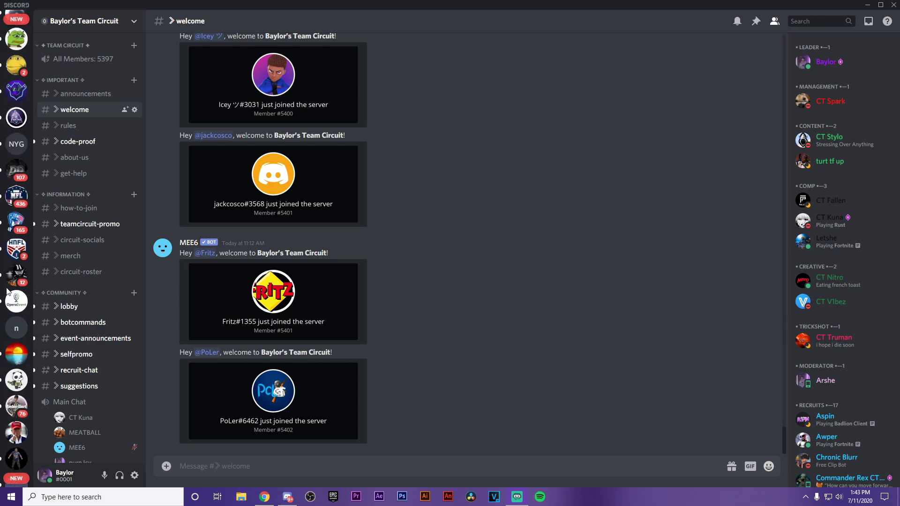
scroll(9, 279, down, 4)
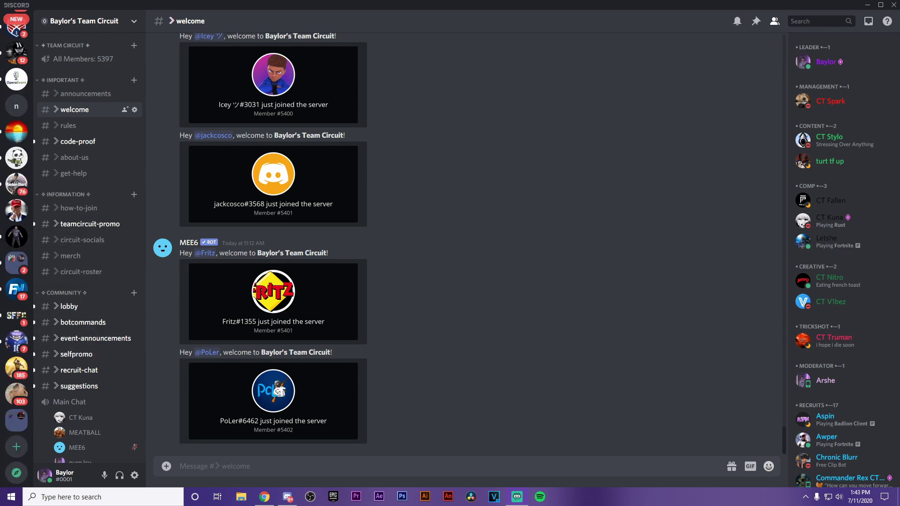
click(17, 448)
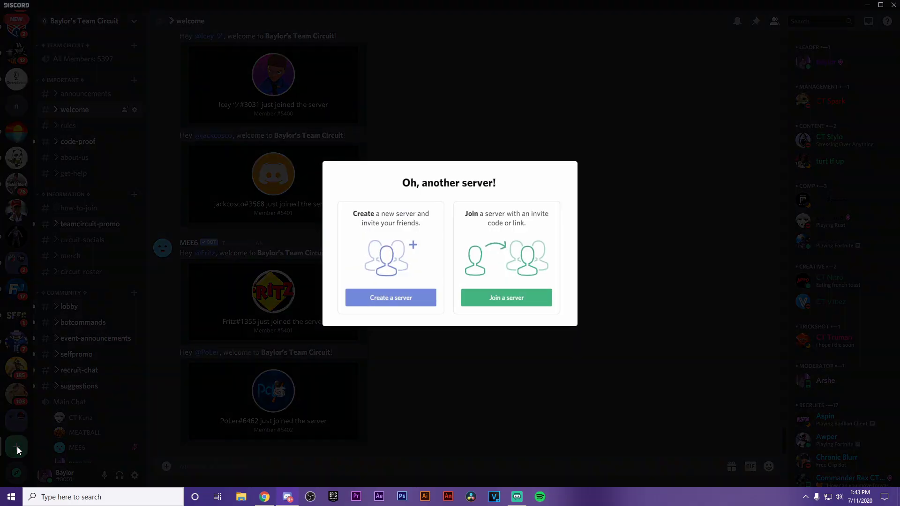
click(400, 300)
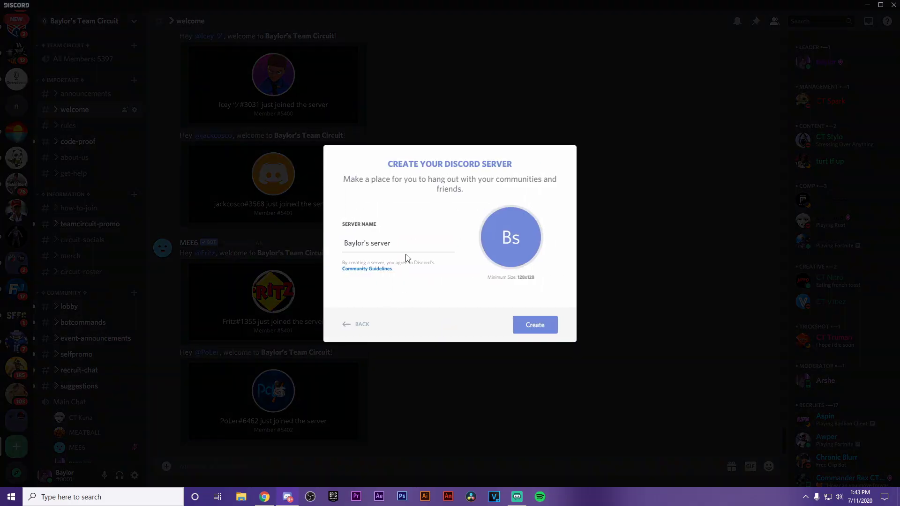
drag(418, 243, 316, 241)
text(Team Team)
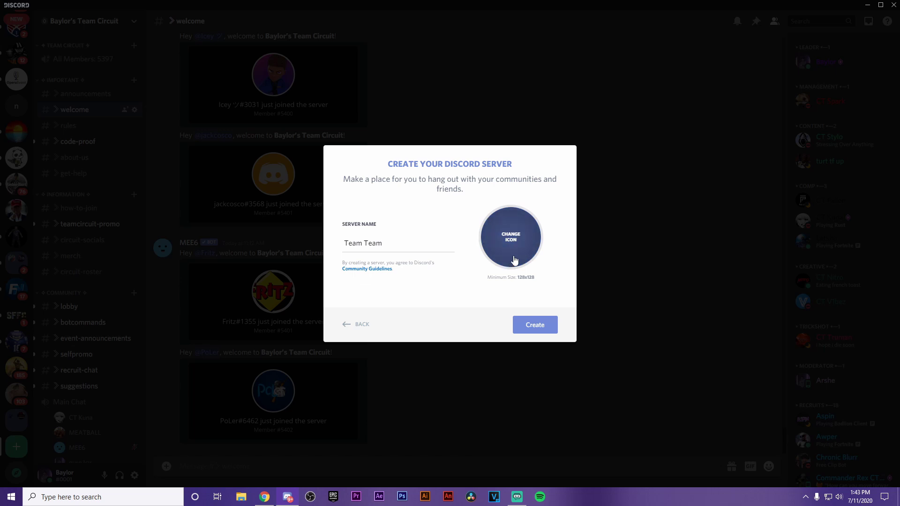
click(530, 332)
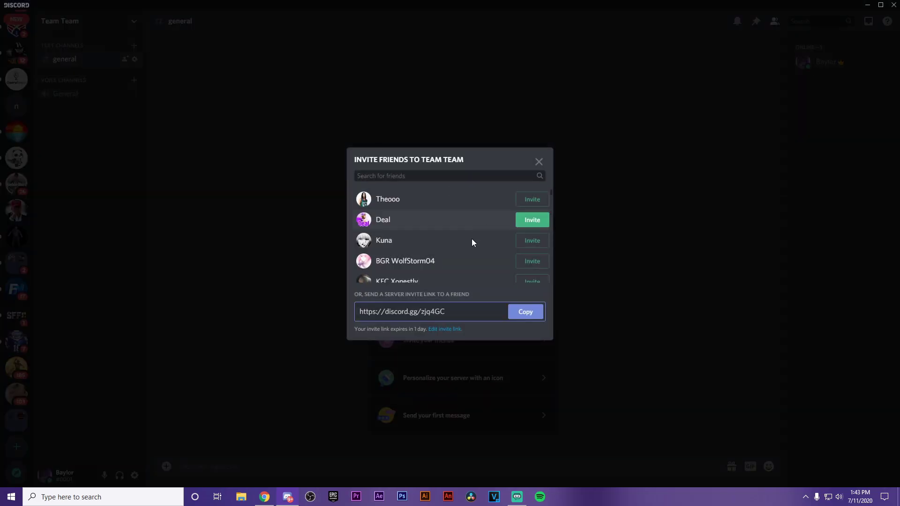
Look through the friends offered for invitation and dismiss the invite dialog without inviting anyone.
scroll(457, 216, down, 2)
scroll(458, 219, down, 3)
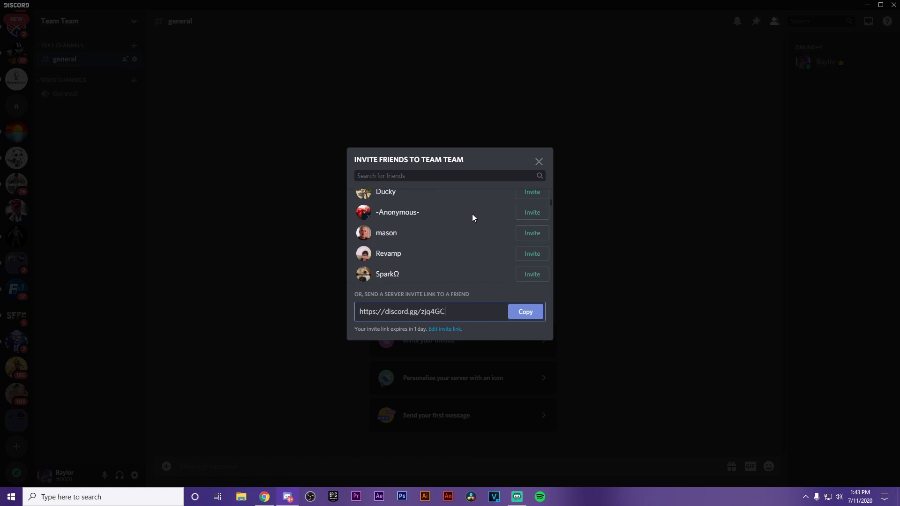
click(539, 162)
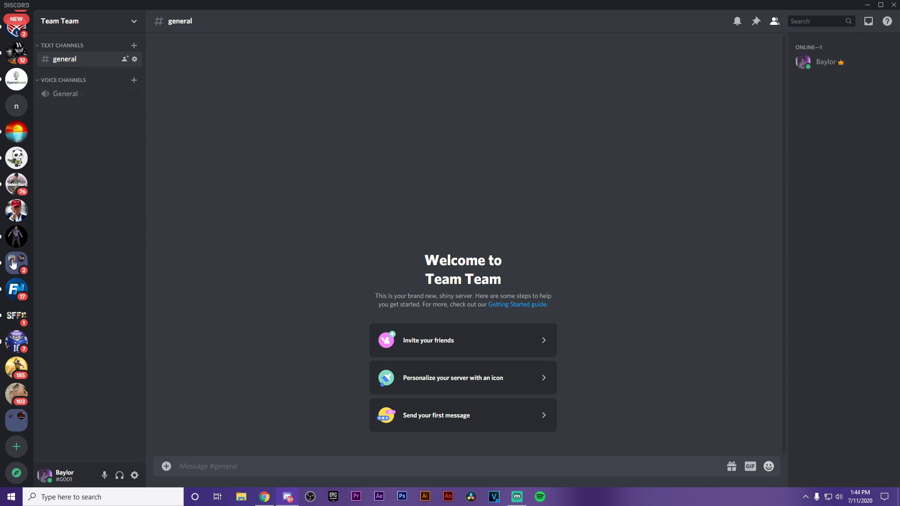
scroll(12, 264, down, 10)
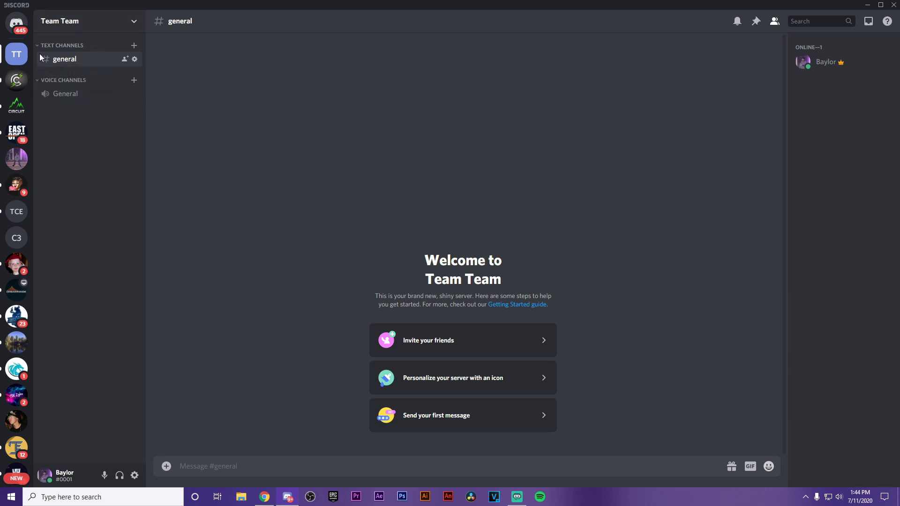
click(80, 24)
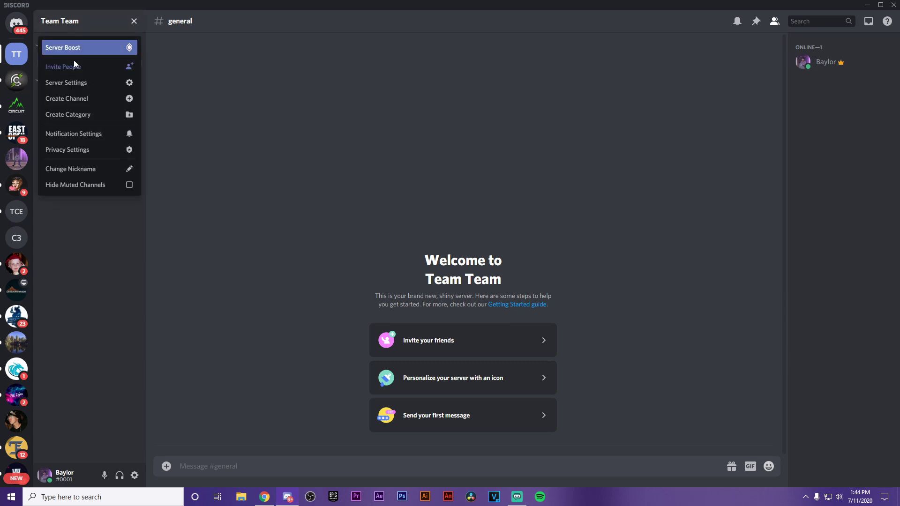
click(288, 92)
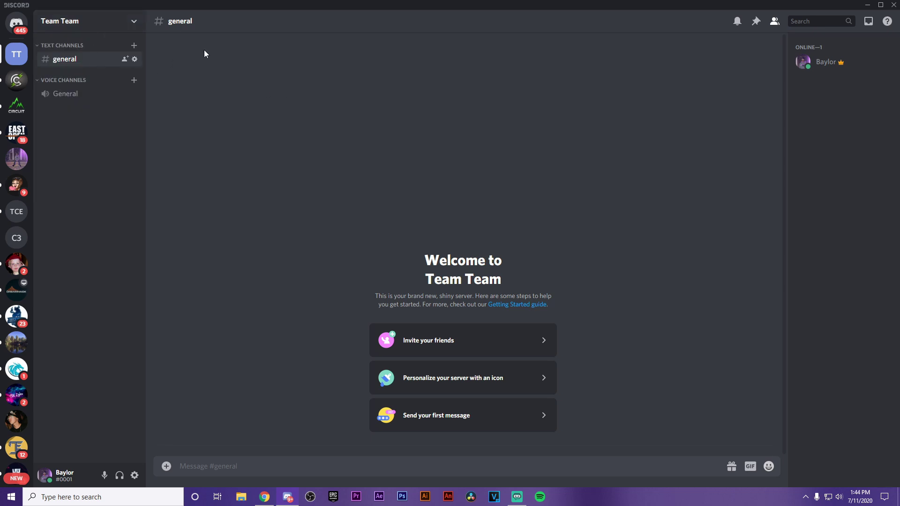
Examine the categories and channels of the existing Team Circuit server as a reference layout.
click(17, 80)
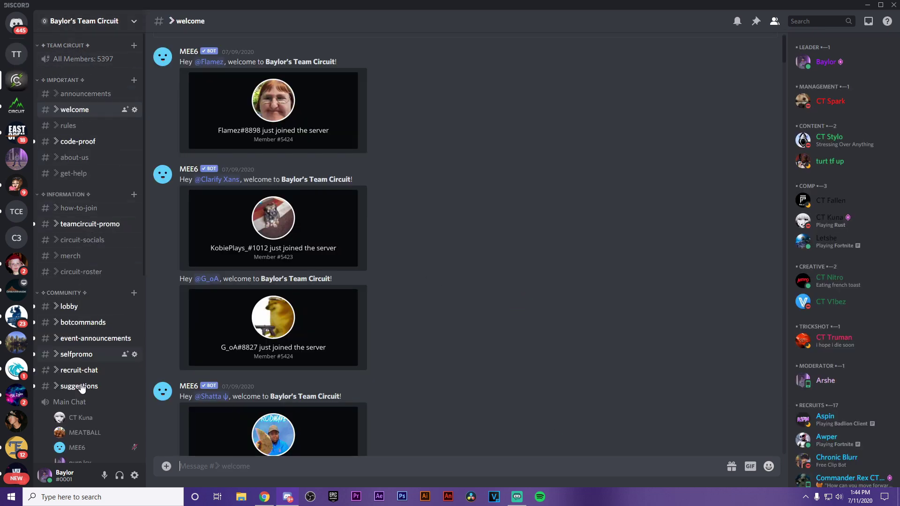
scroll(72, 187, down, 4)
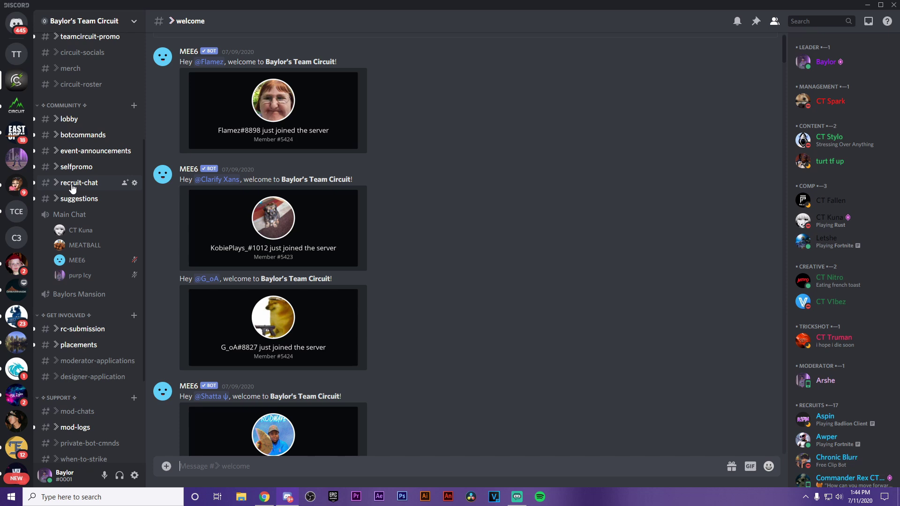
scroll(53, 286, down, 2)
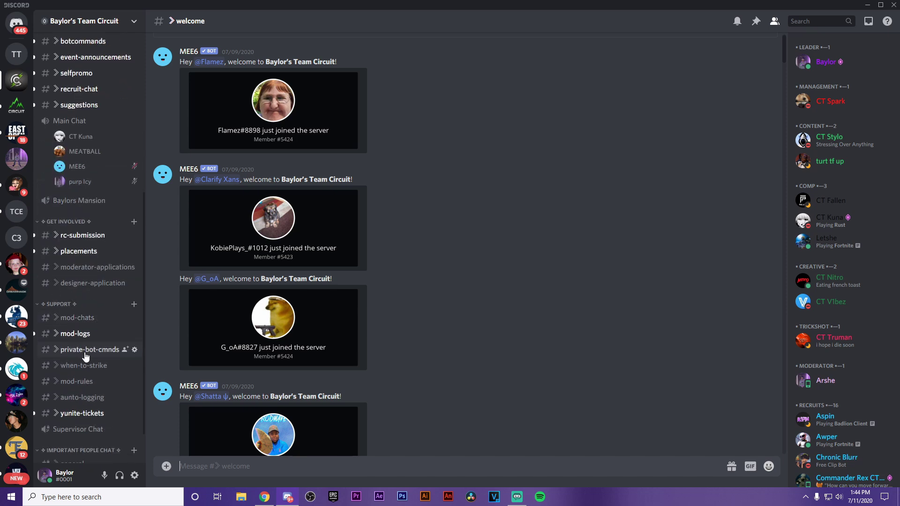
scroll(83, 397, down, 1)
scroll(89, 394, up, 7)
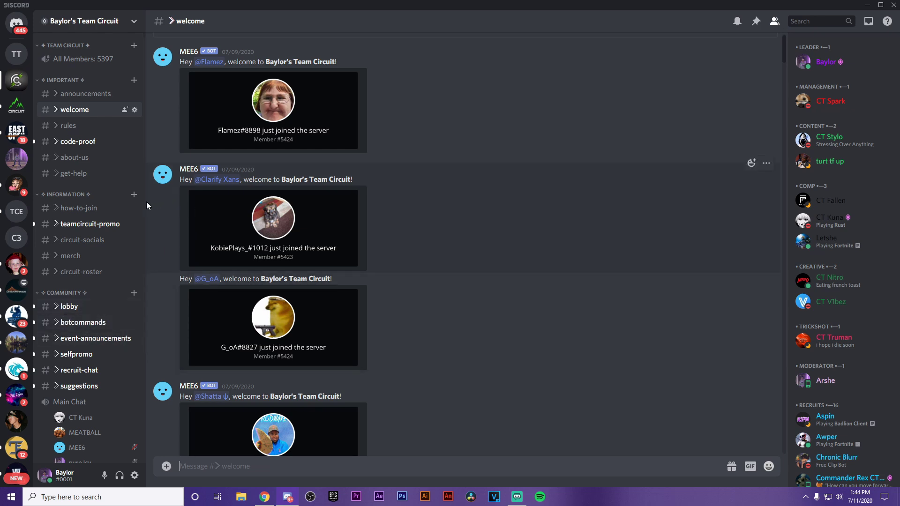
In the Team Team server, create a text channel named "anounments" under the Text Channels category.
click(17, 55)
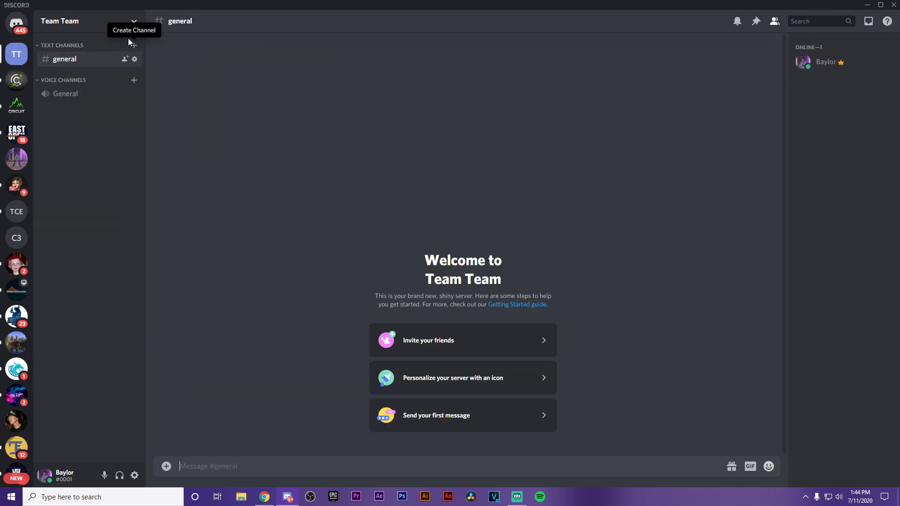
click(134, 46)
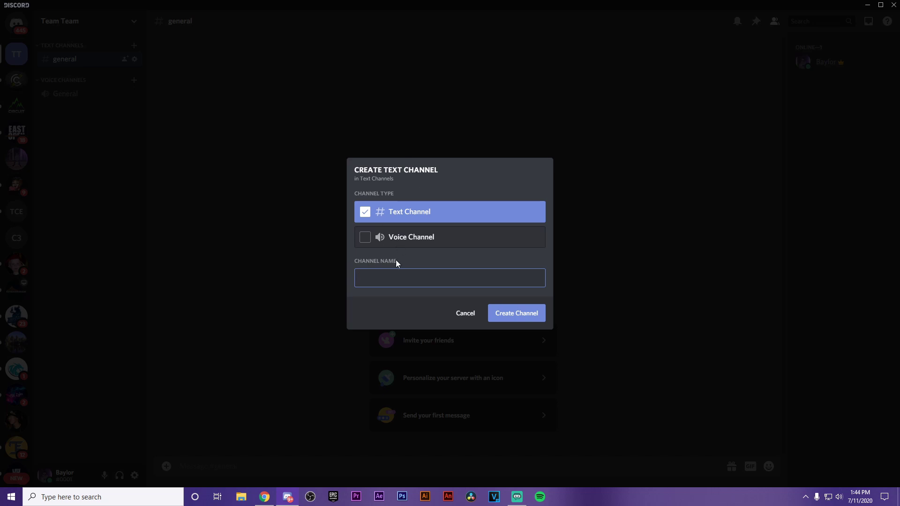
text(an)
text(ounments)
click(517, 313)
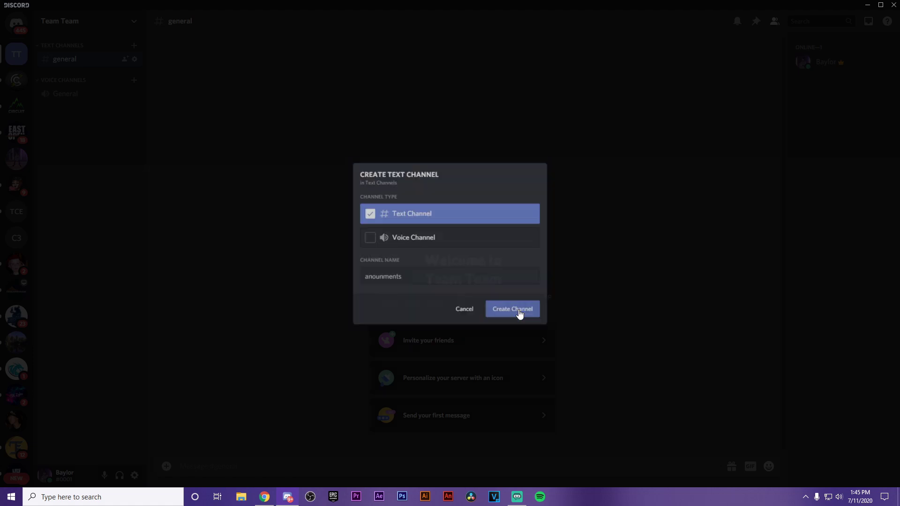
click(84, 81)
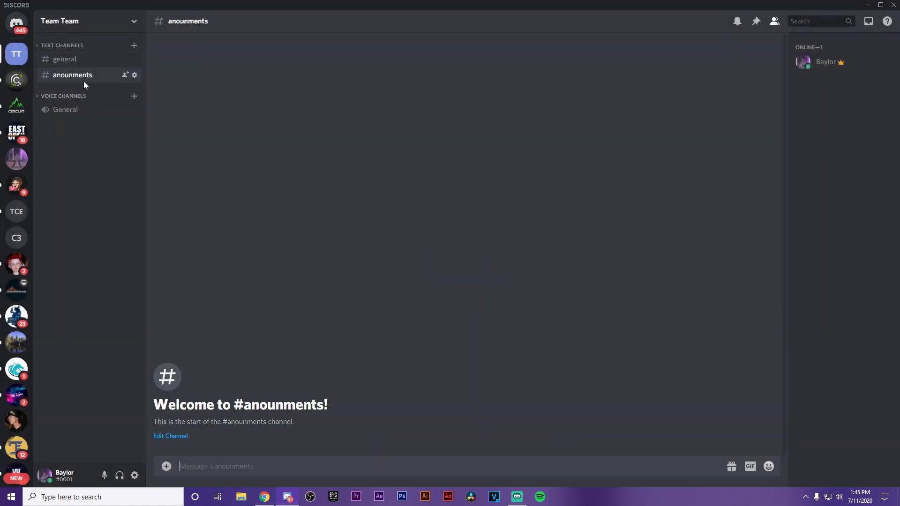
Rename the anounments channel to "announments", save the change and move the channel above general.
click(16, 80)
click(16, 54)
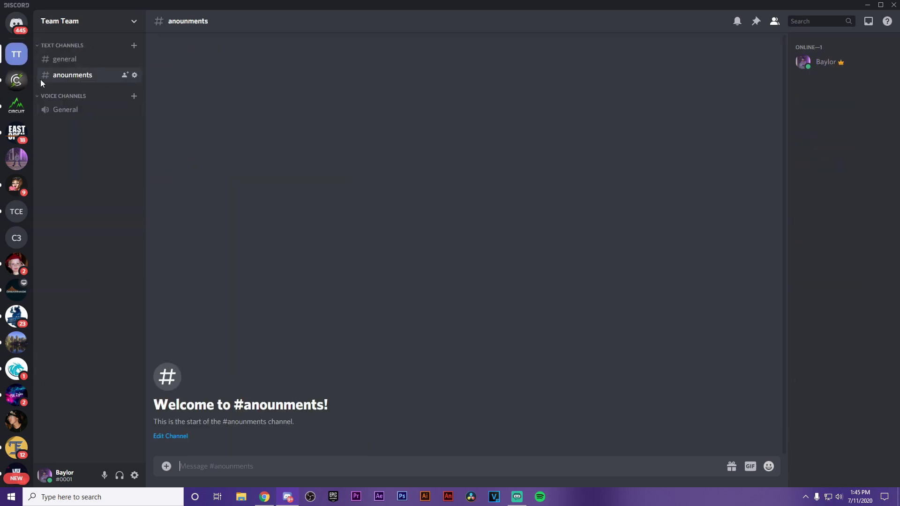
click(135, 75)
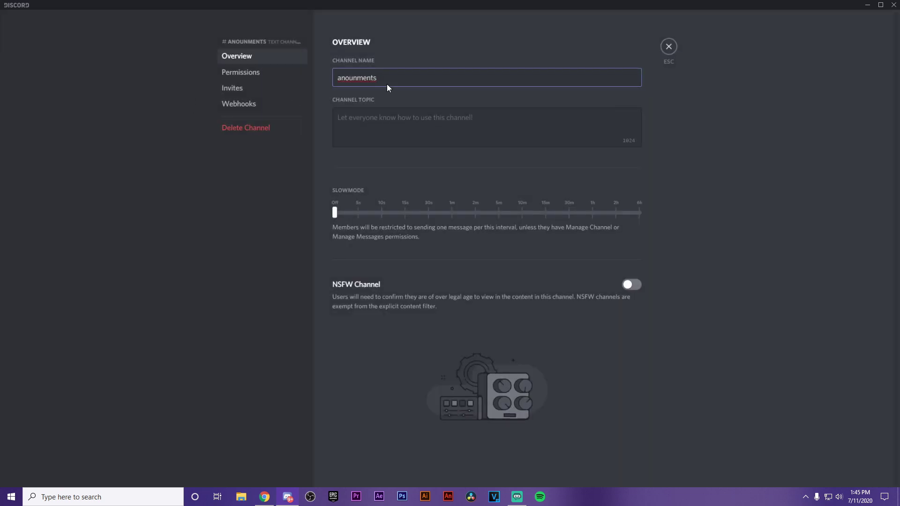
right_click(346, 78)
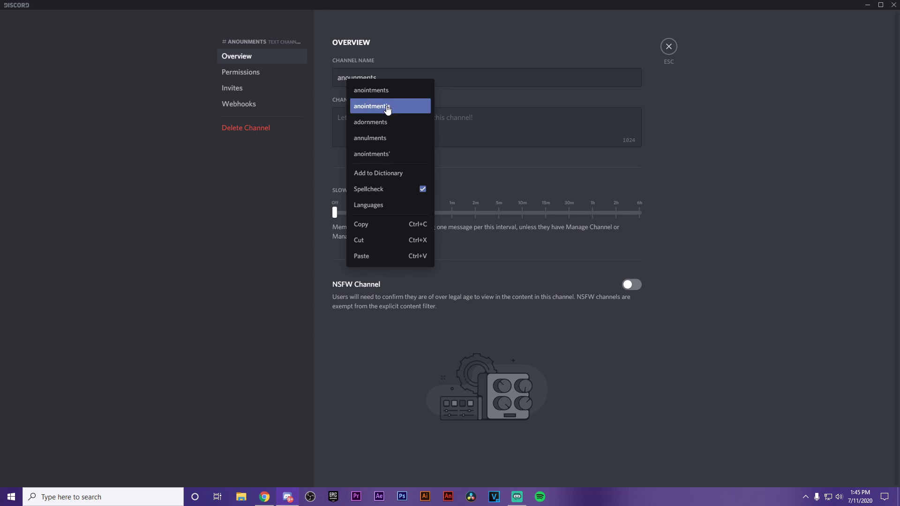
click(333, 72)
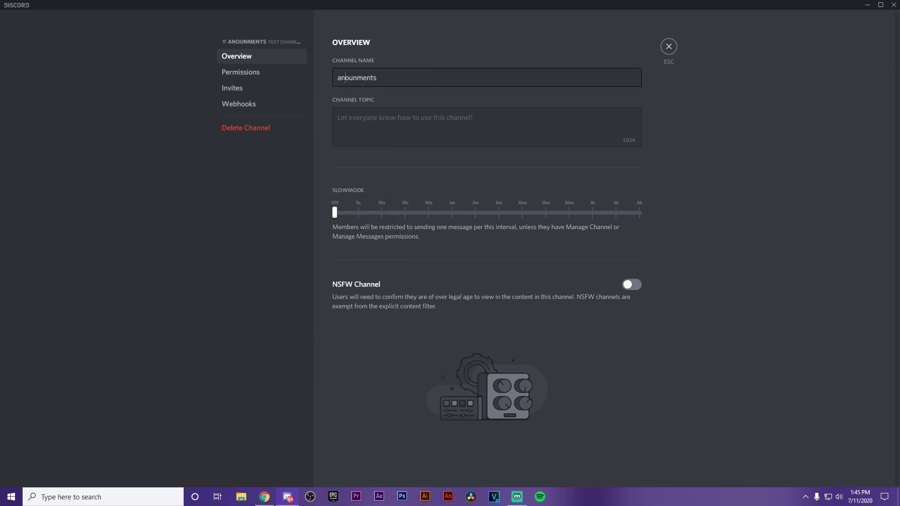
click(345, 78)
text(n)
click(641, 464)
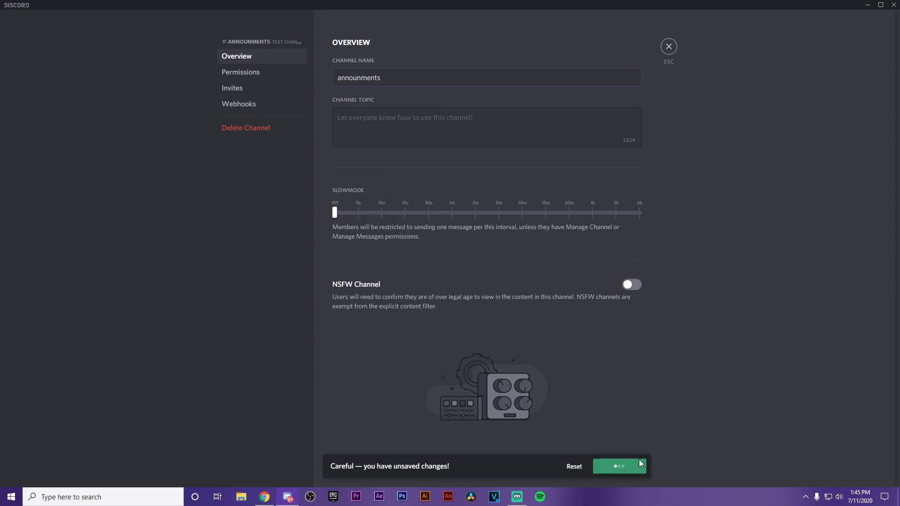
click(669, 51)
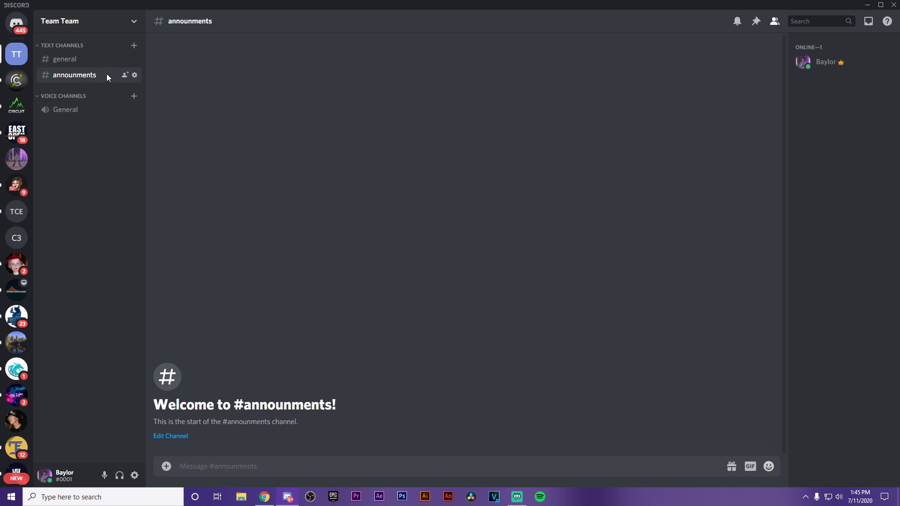
drag(73, 74, 77, 61)
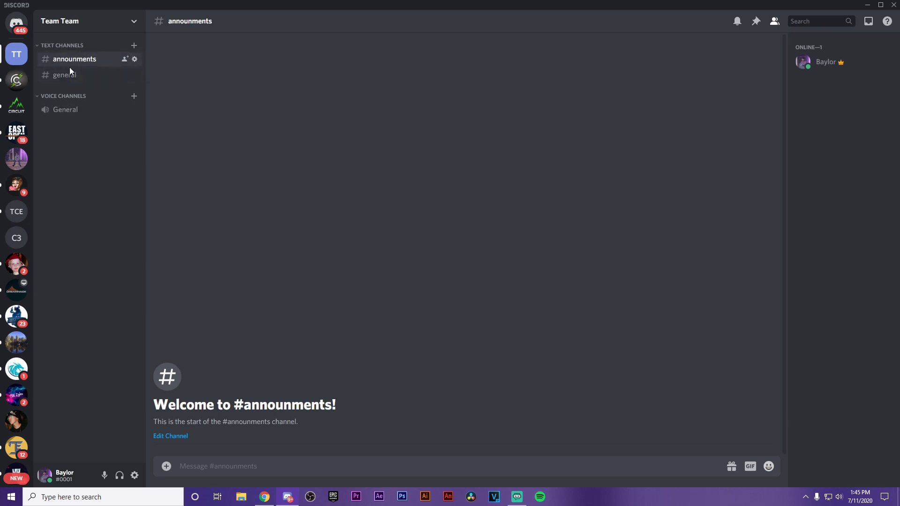
Rename the Text Channels category to "IMPORTANT" and save the change.
right_click(68, 46)
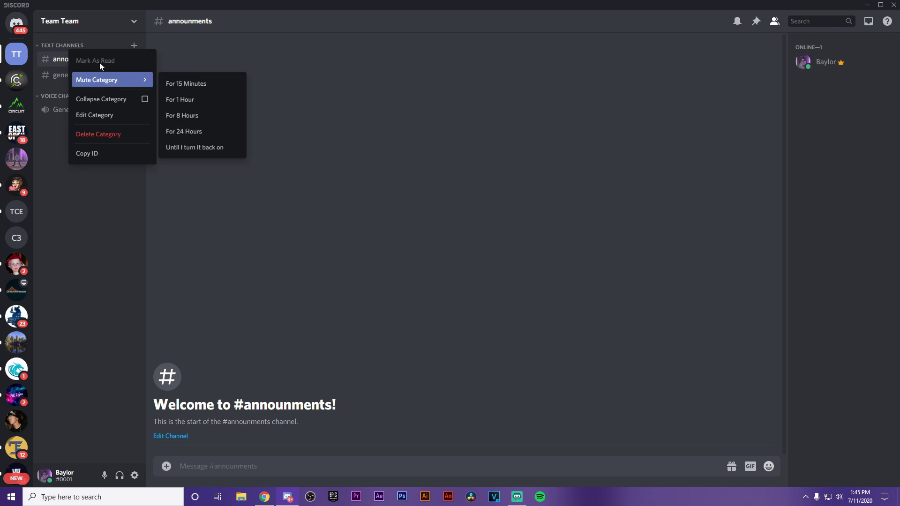
click(55, 50)
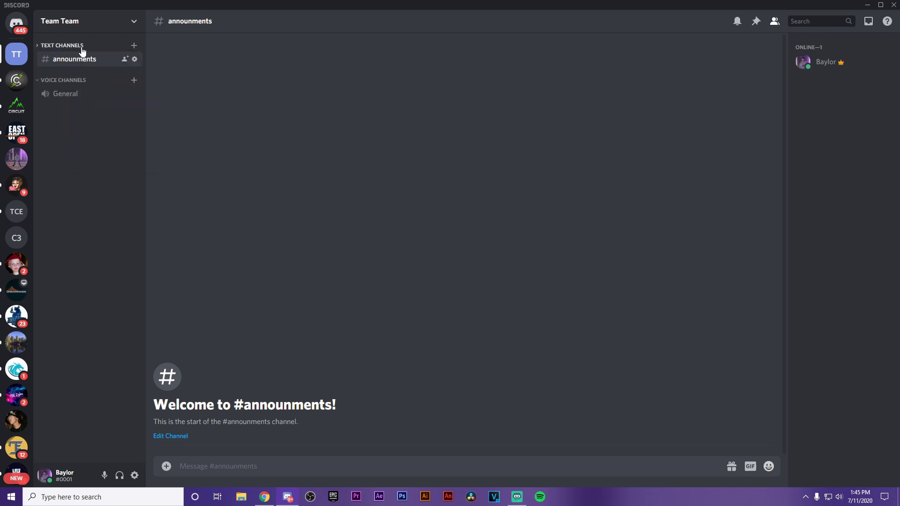
right_click(55, 44)
click(83, 109)
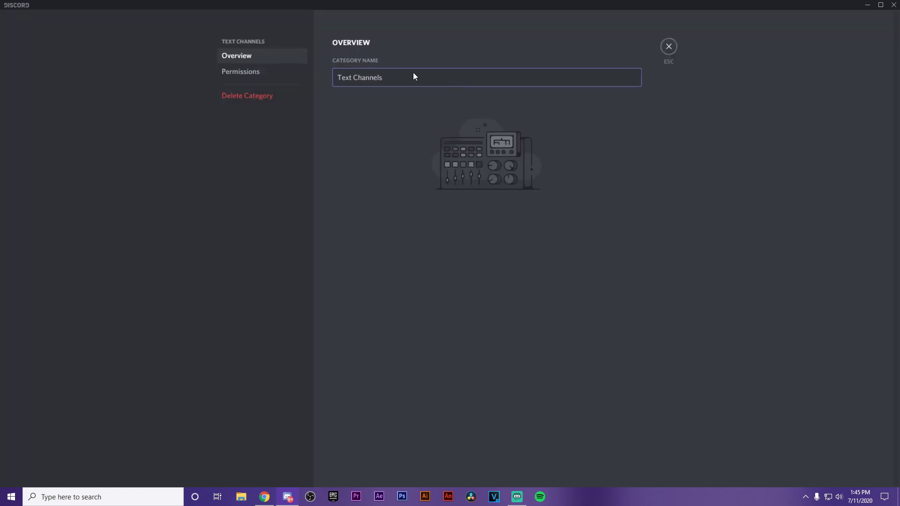
drag(391, 78, 295, 92)
text(I)
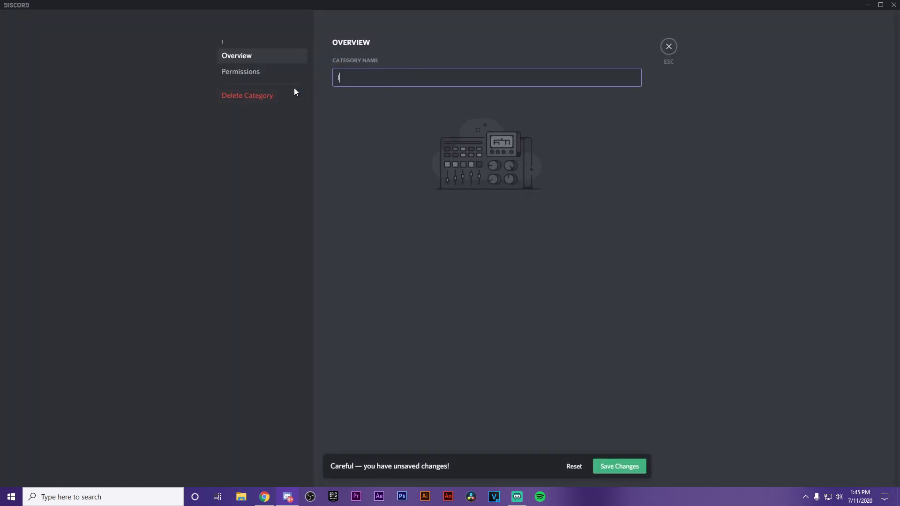
text(MPORTANT)
click(626, 471)
click(669, 46)
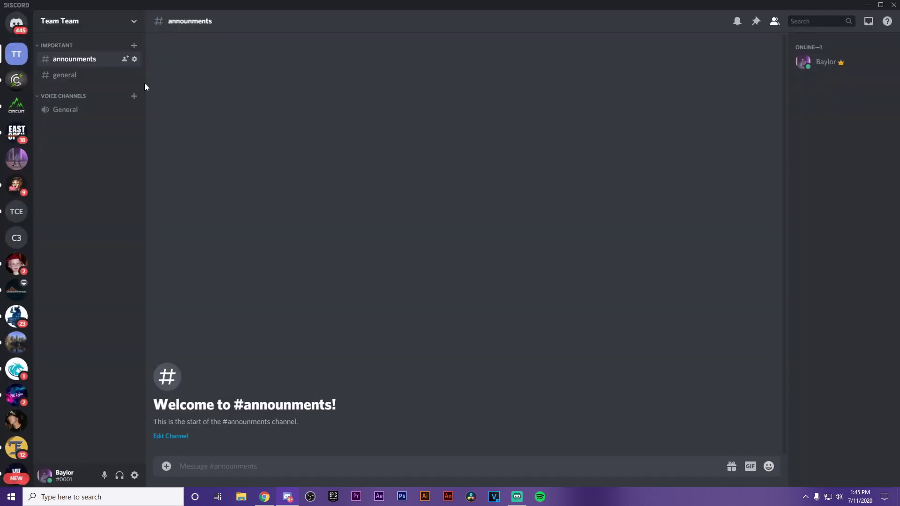
click(134, 60)
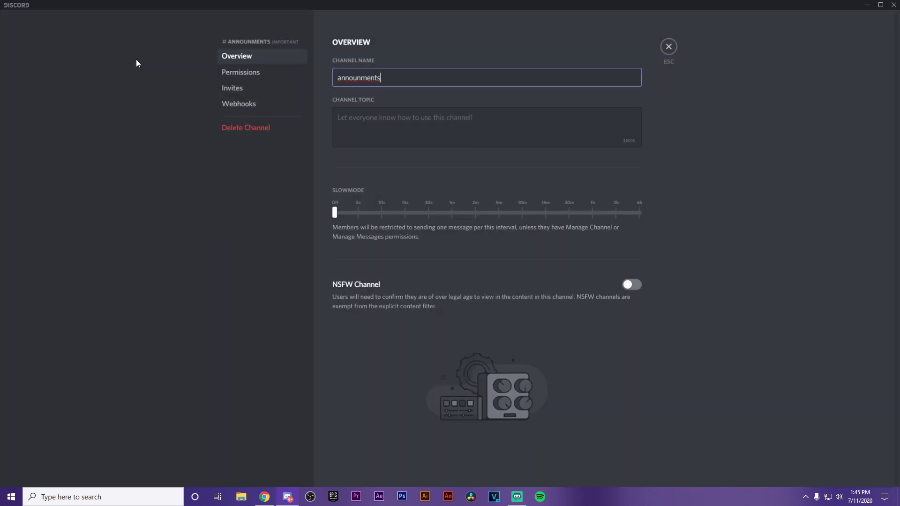
right_click(358, 75)
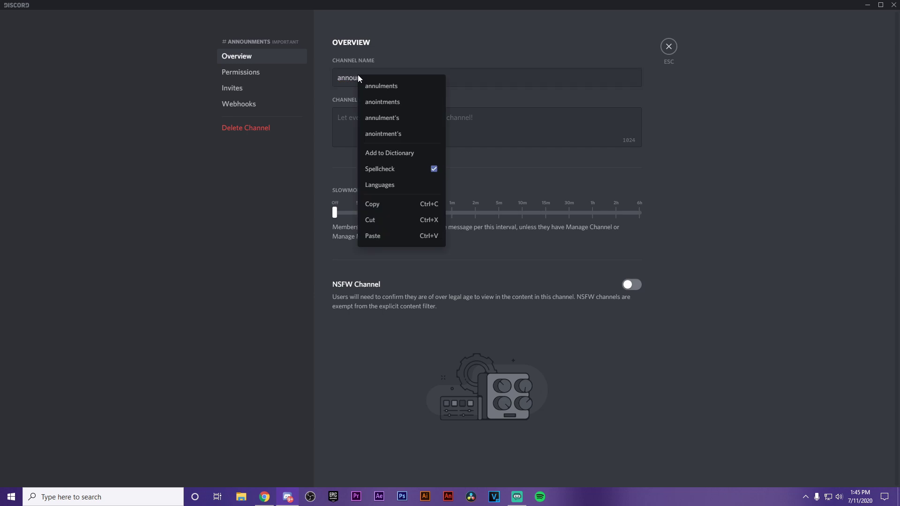
click(332, 84)
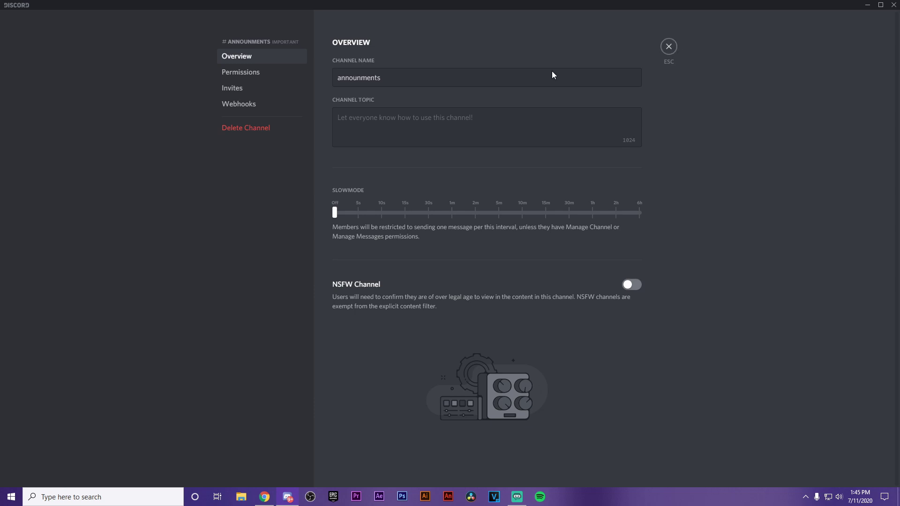
click(234, 70)
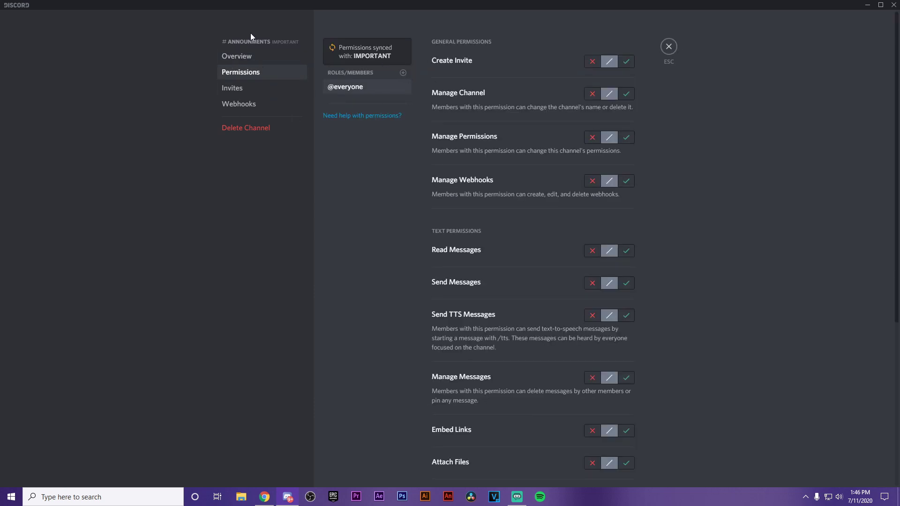
click(244, 56)
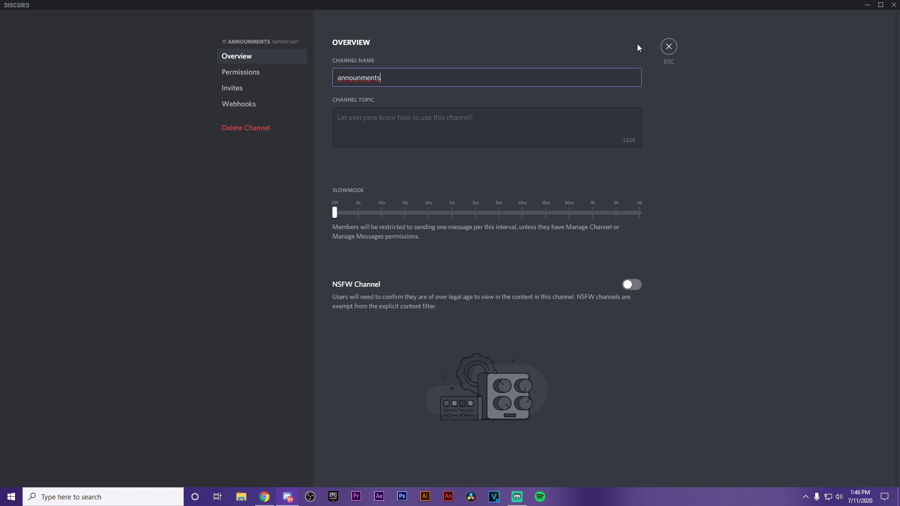
click(669, 46)
click(113, 24)
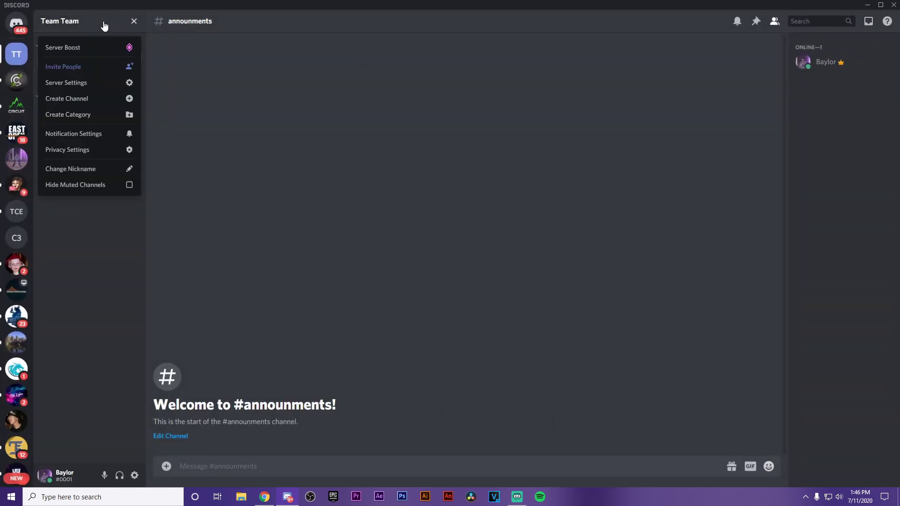
click(95, 88)
key(Escape)
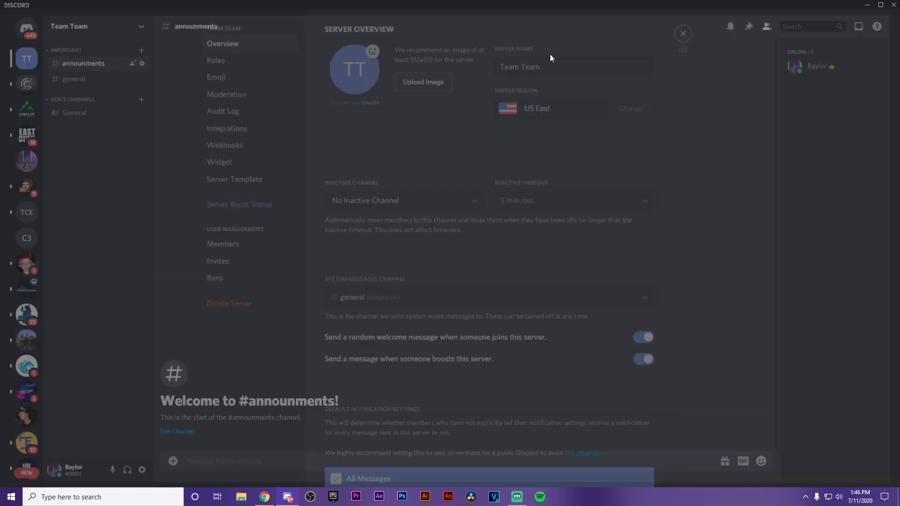
Create a new role named "Leader" in the Team Team server settings and save it.
click(81, 23)
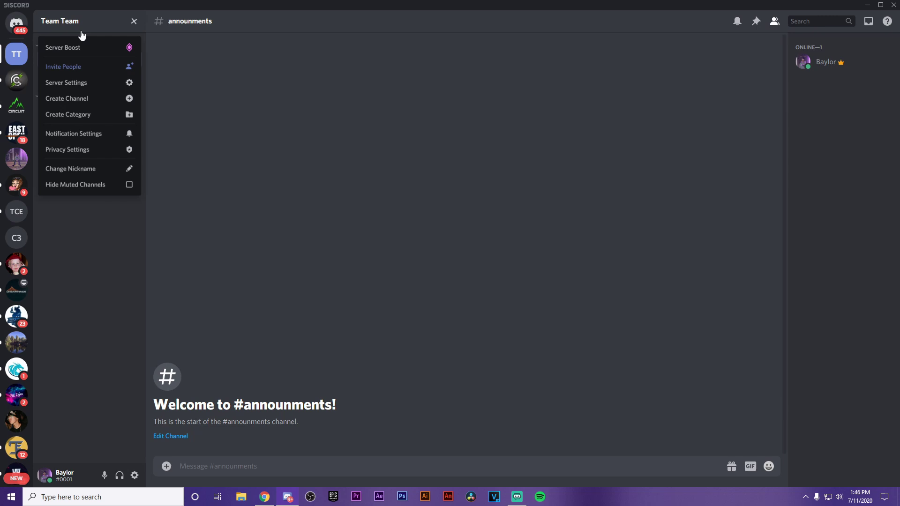
click(78, 83)
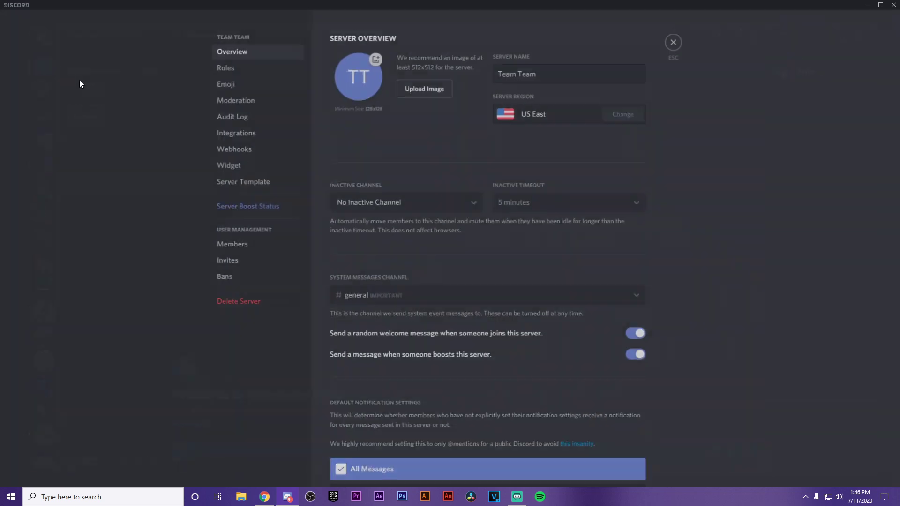
click(230, 73)
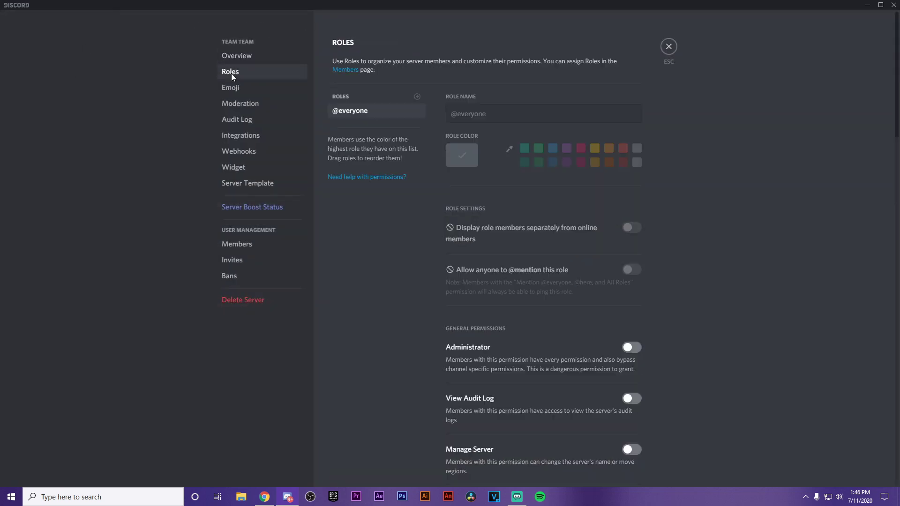
click(417, 97)
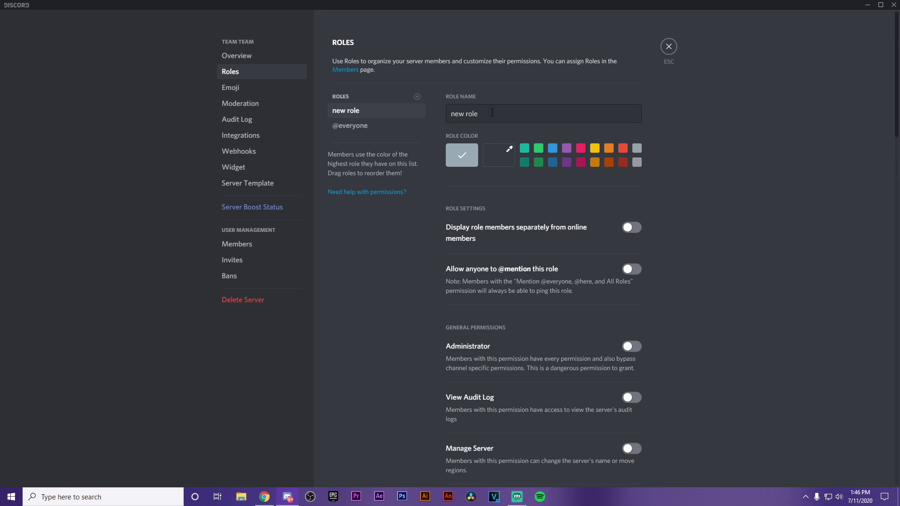
text(Leader)
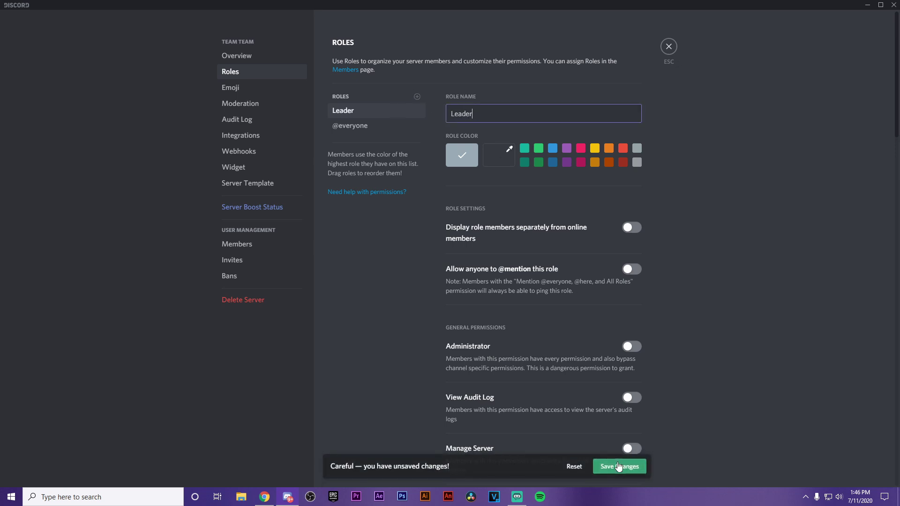
click(617, 467)
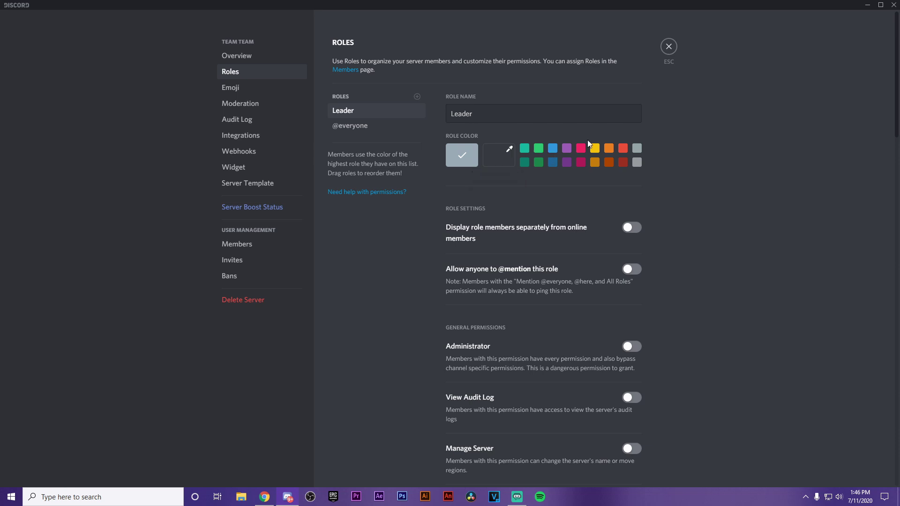
Set the Leader role's color to the custom cyan #0edada and save the change.
click(499, 160)
drag(493, 253, 549, 256)
click(583, 193)
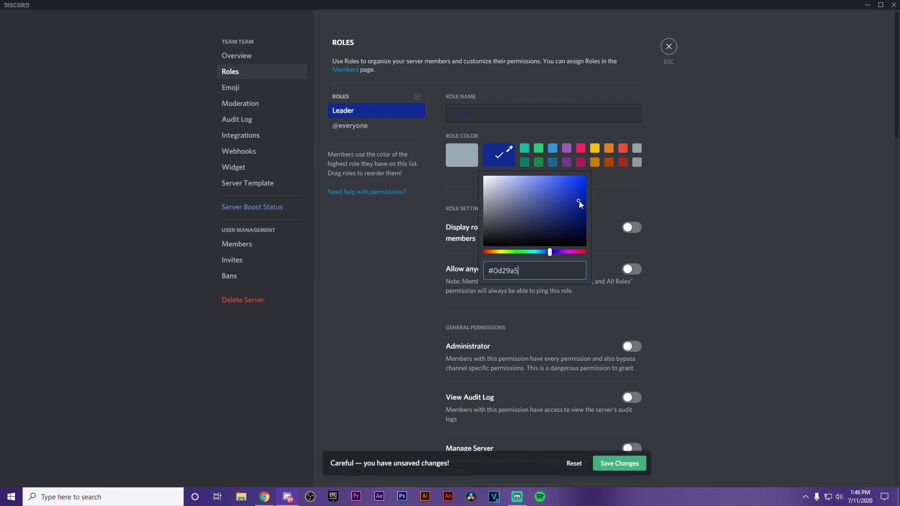
click(551, 213)
click(535, 252)
key(ctrl+a)
text(#0edada)
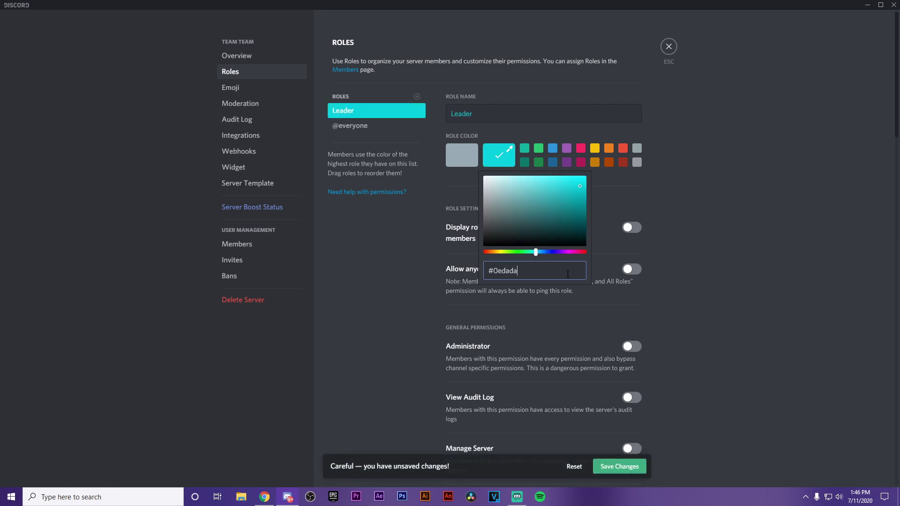
click(607, 461)
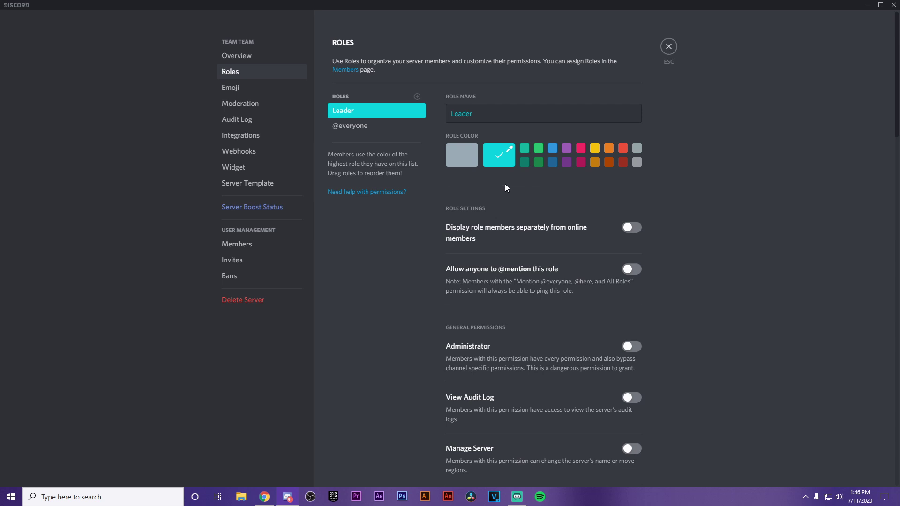
Display Leader role members separately from online members, save the change and leave the server settings.
click(639, 228)
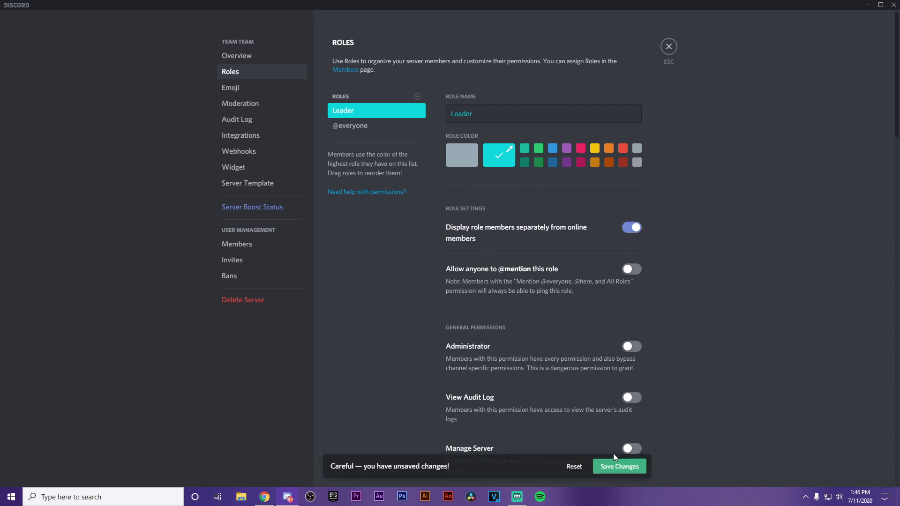
click(615, 467)
click(668, 50)
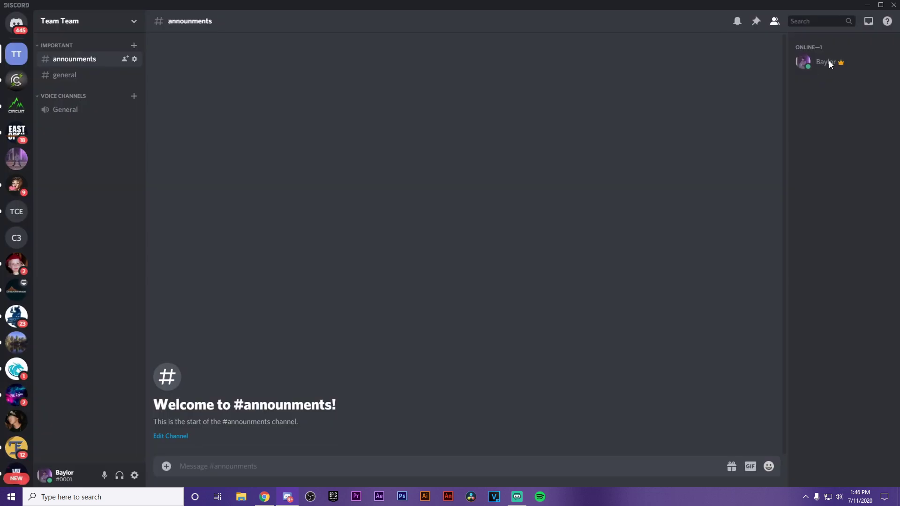
Assign the Leader role to the server owner from their member profile.
click(810, 67)
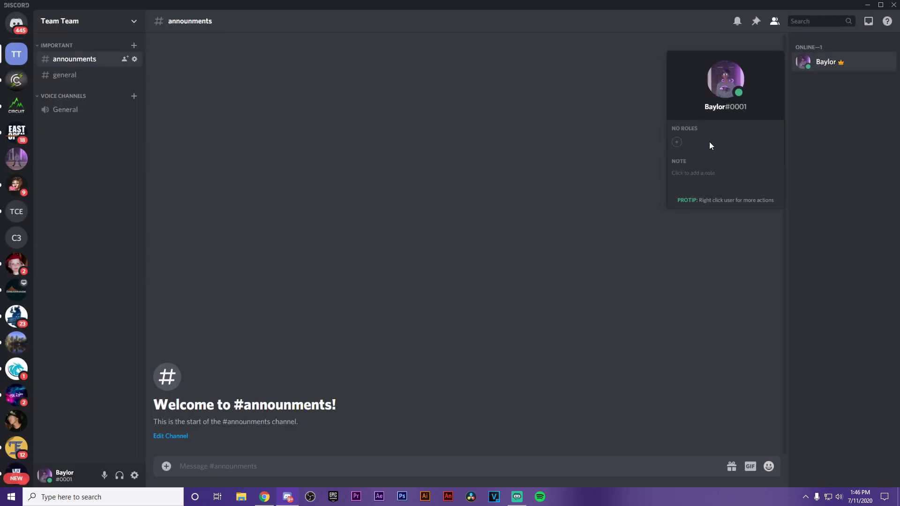
click(533, 154)
click(826, 66)
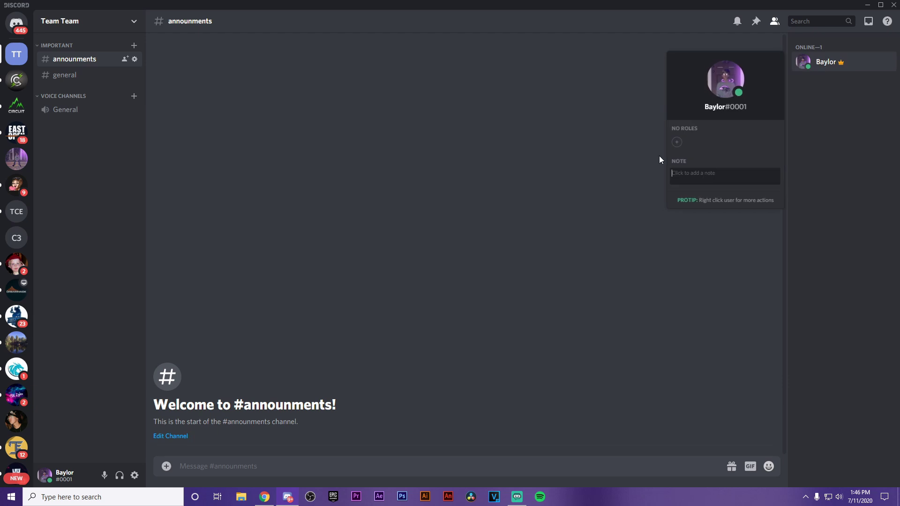
click(833, 55)
click(826, 61)
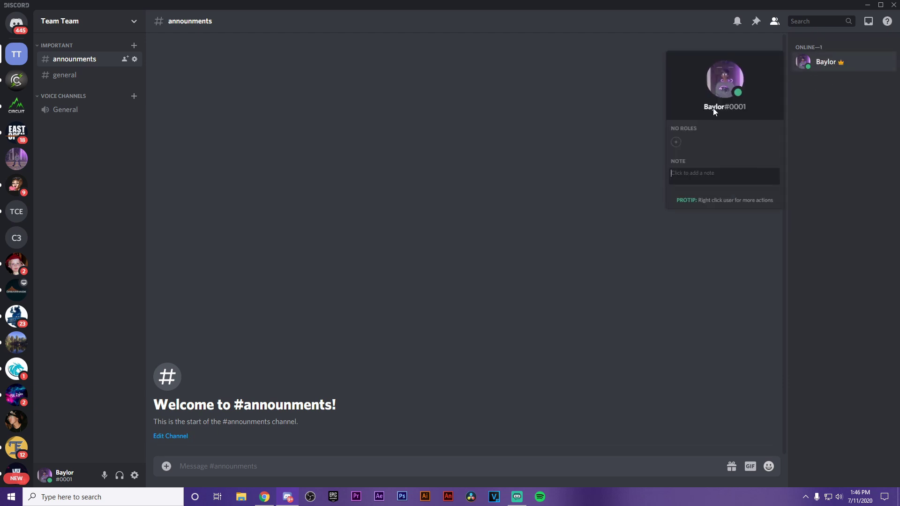
click(676, 142)
click(658, 188)
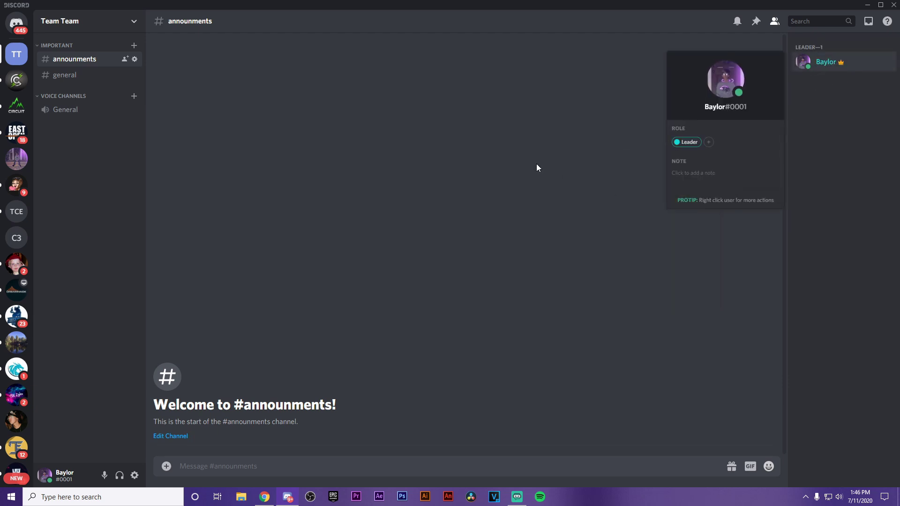
click(536, 164)
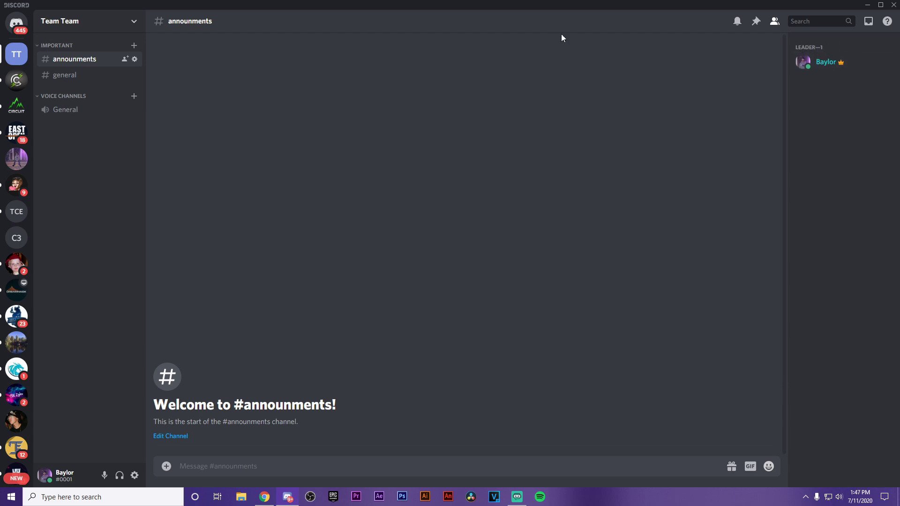
Create a second server role named "Admin" and save it.
click(74, 28)
click(72, 82)
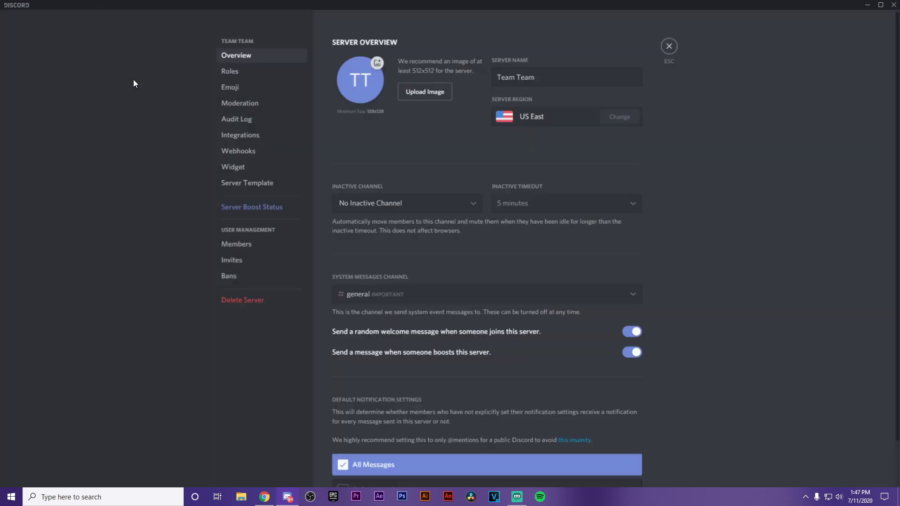
click(279, 71)
click(417, 97)
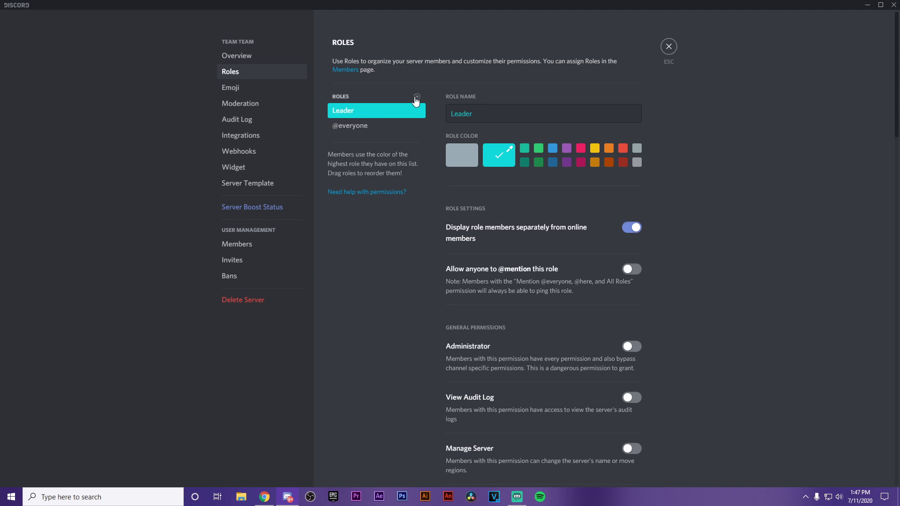
triple_click(500, 118)
text(Admin)
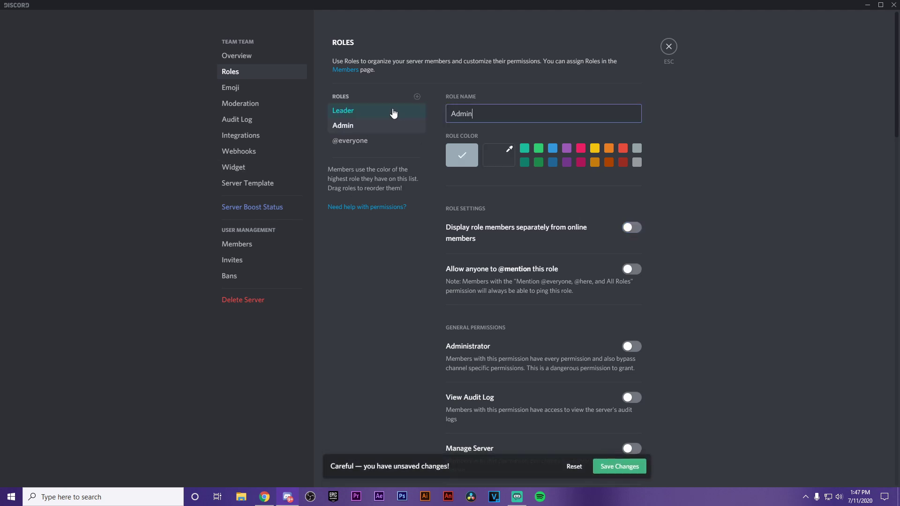
click(611, 466)
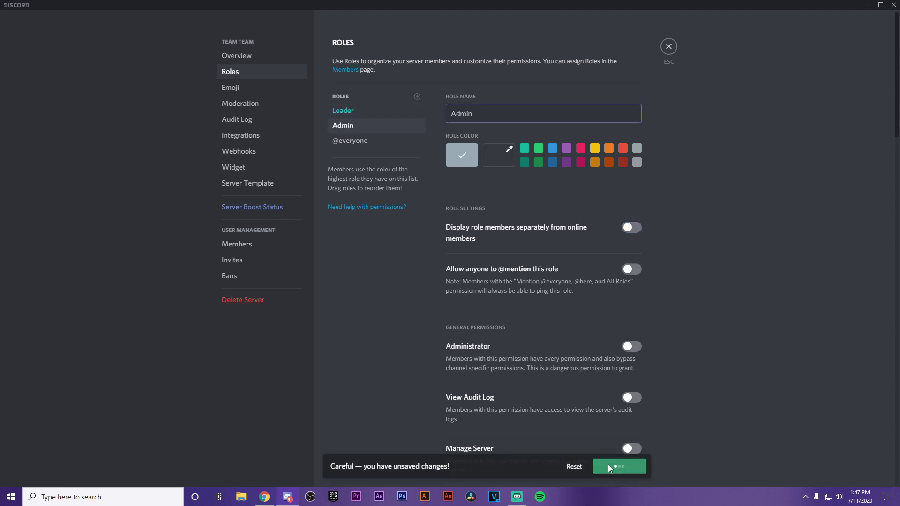
Add a new role named "Team Member" below Admin.
click(417, 97)
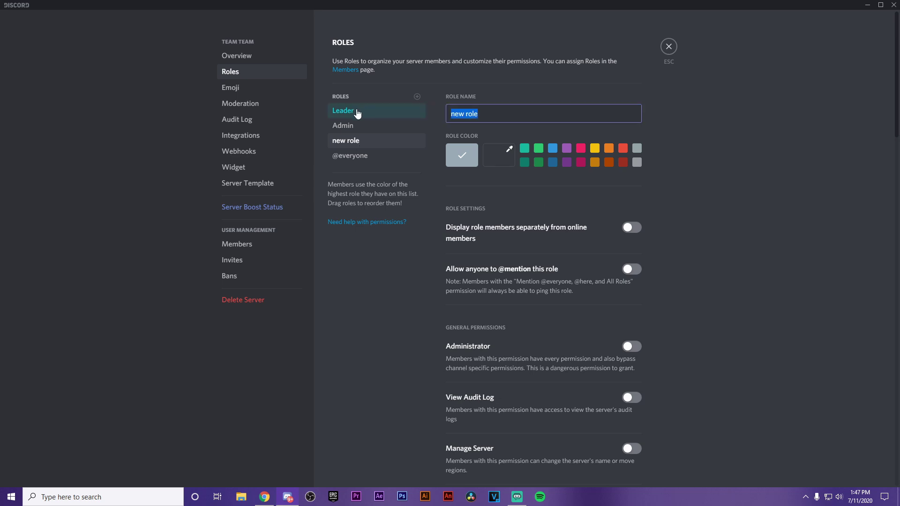
text(Team )
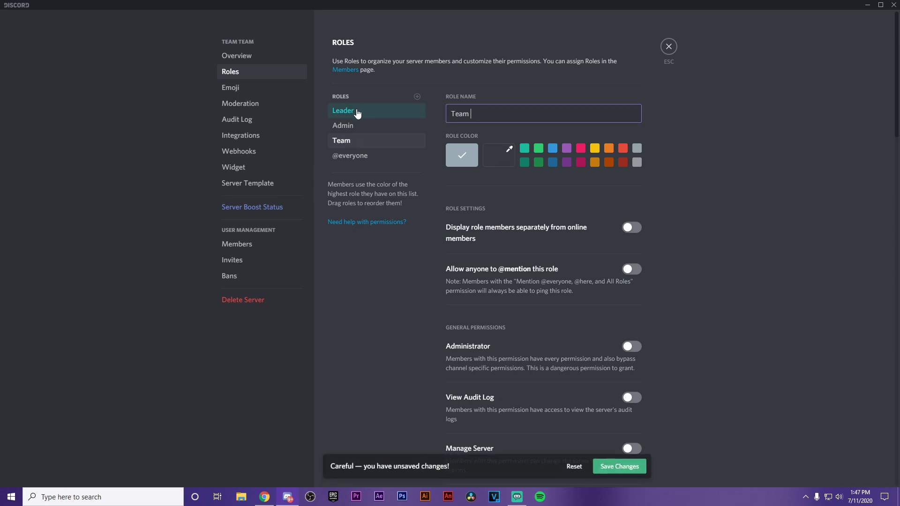
text(Member)
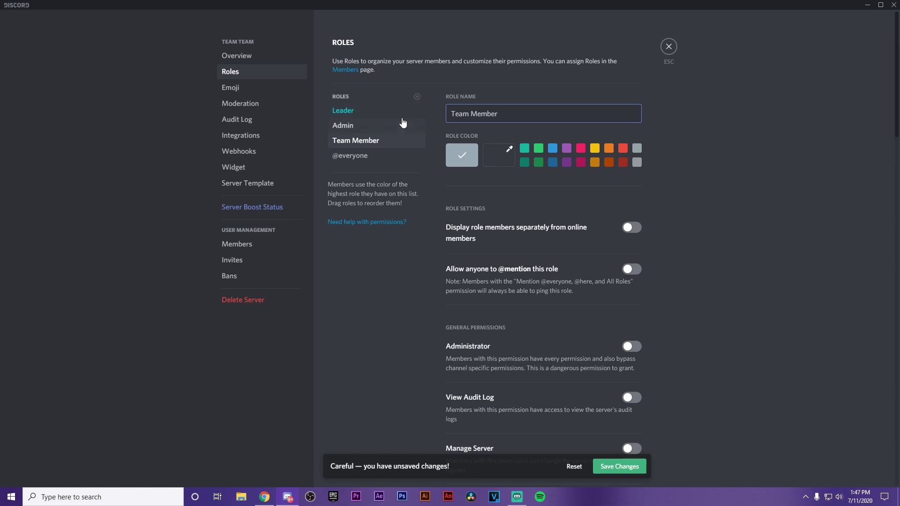
Add a new role named "Supporter" below Team Member.
click(417, 97)
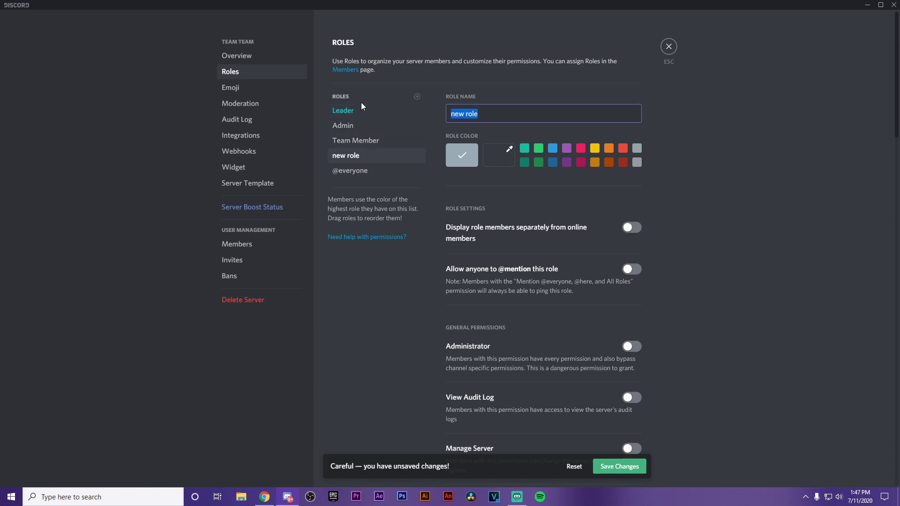
text(SUpporter)
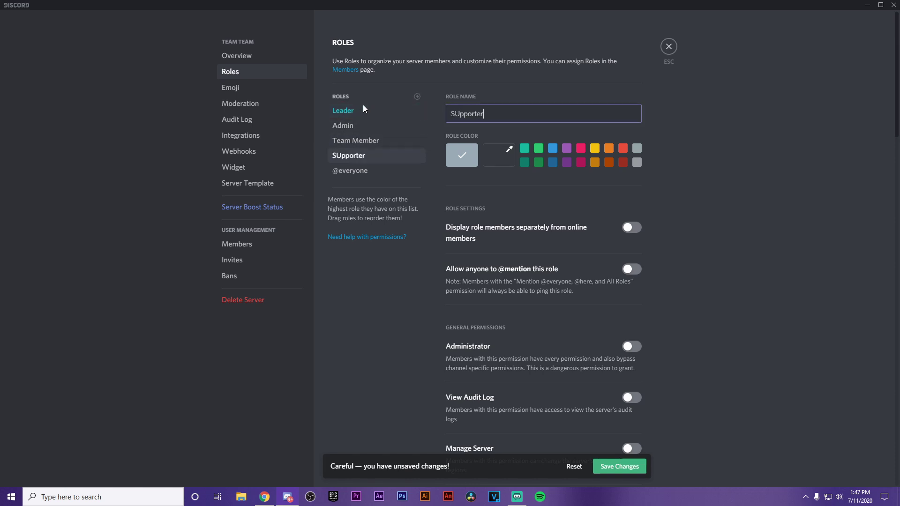
click(460, 114)
key(BackSpace)
text(u)
click(441, 95)
Add a new role named "Community Member" below Supporter and save the role changes.
click(417, 97)
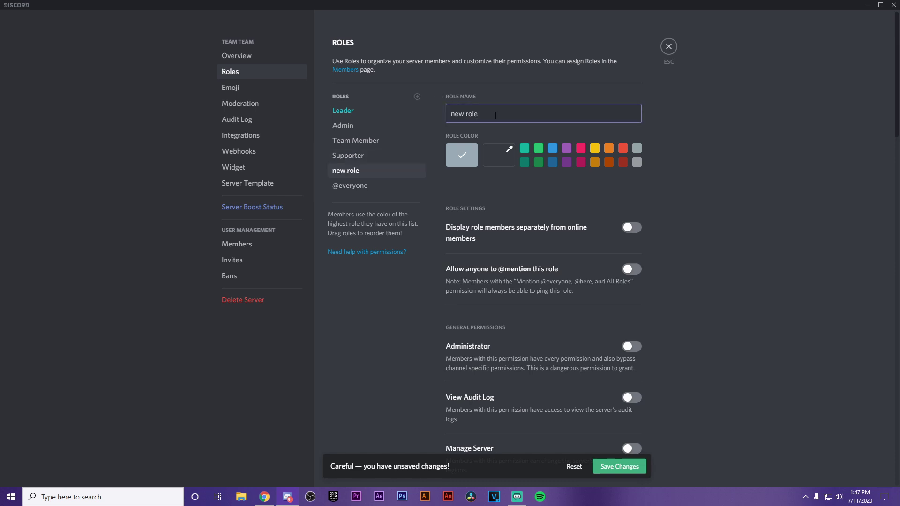
text(Community Member)
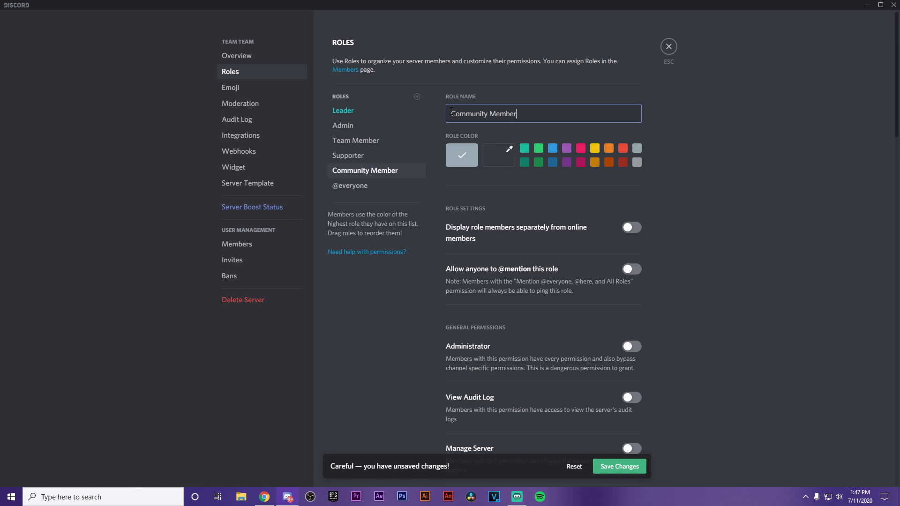
click(609, 468)
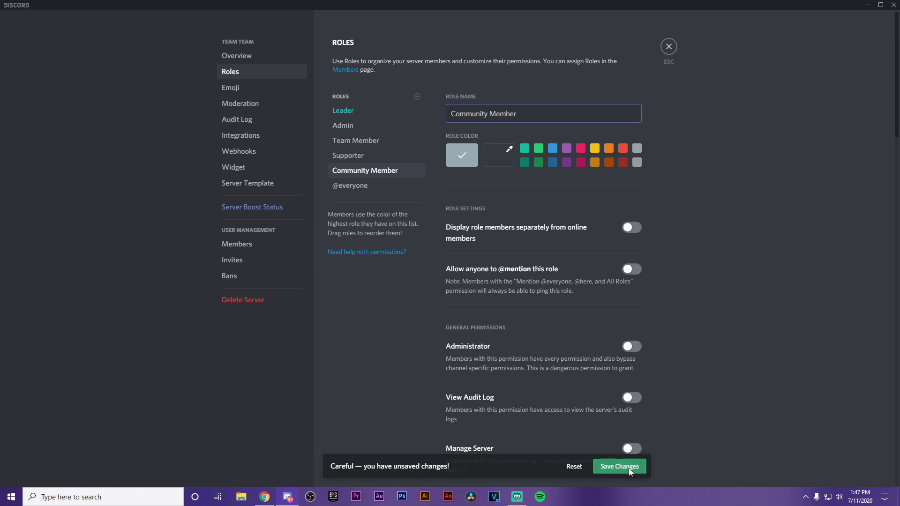
Color the Admin role yellow and the Team Member role dark purple.
click(351, 128)
click(594, 149)
click(367, 140)
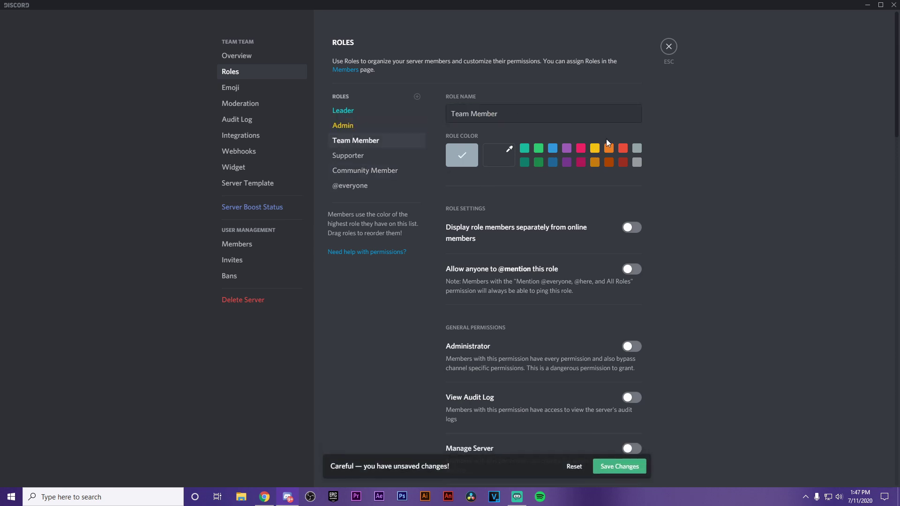
click(581, 163)
Color the Supporter role green and the Community Member role red, and save the role changes.
click(388, 156)
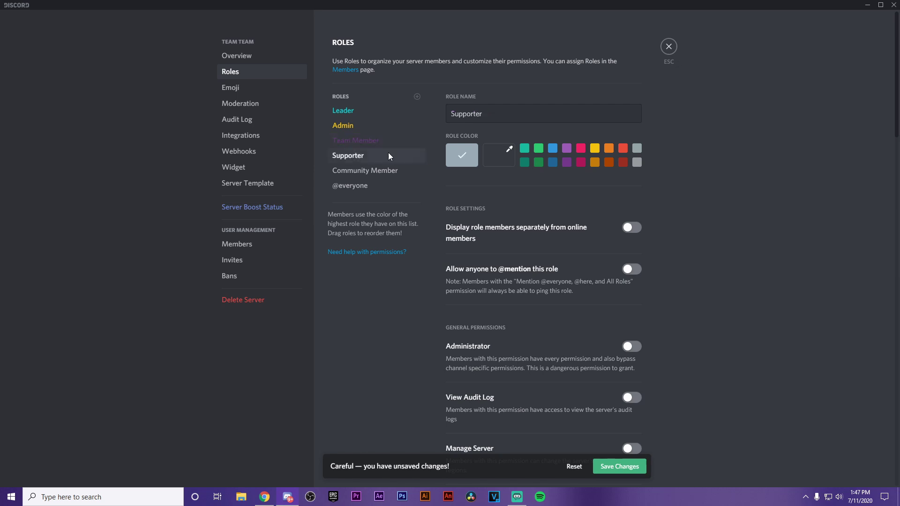
click(539, 149)
click(370, 170)
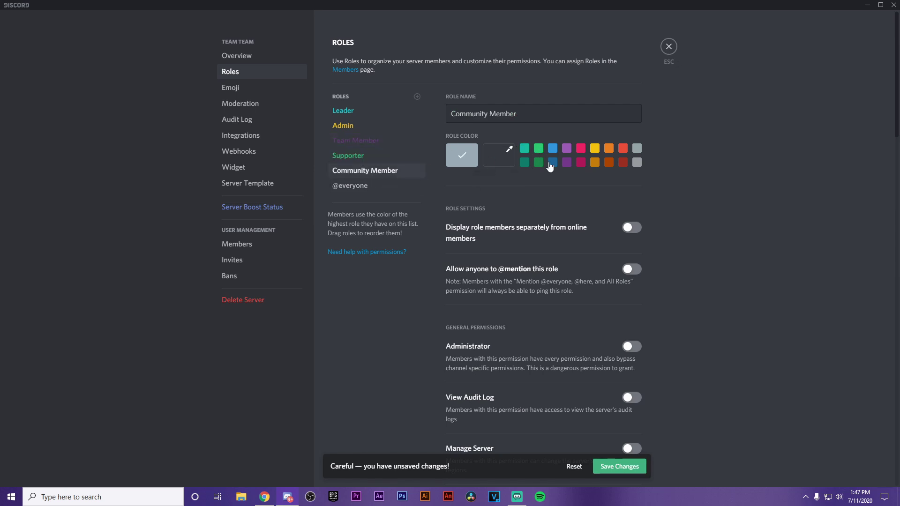
click(622, 148)
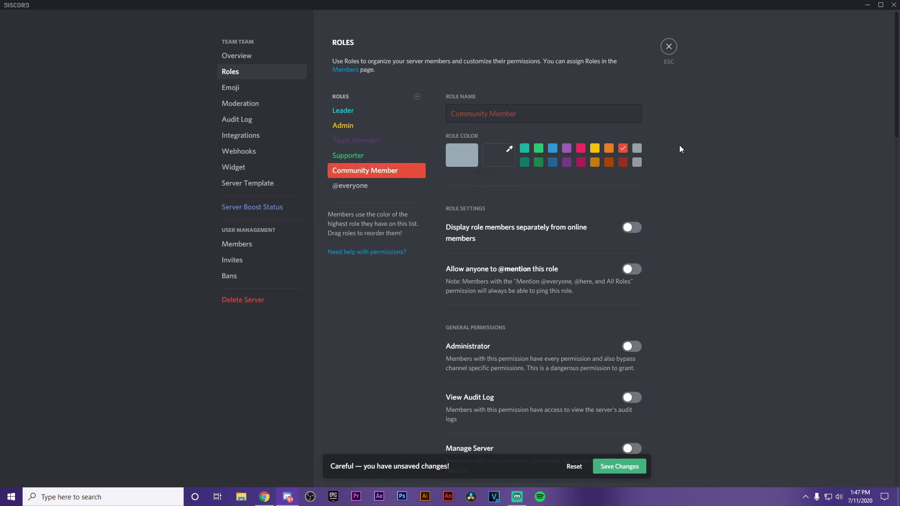
click(619, 467)
Compare the settings of the Admin and Leader roles and examine how the member list groups the Leader role.
click(375, 126)
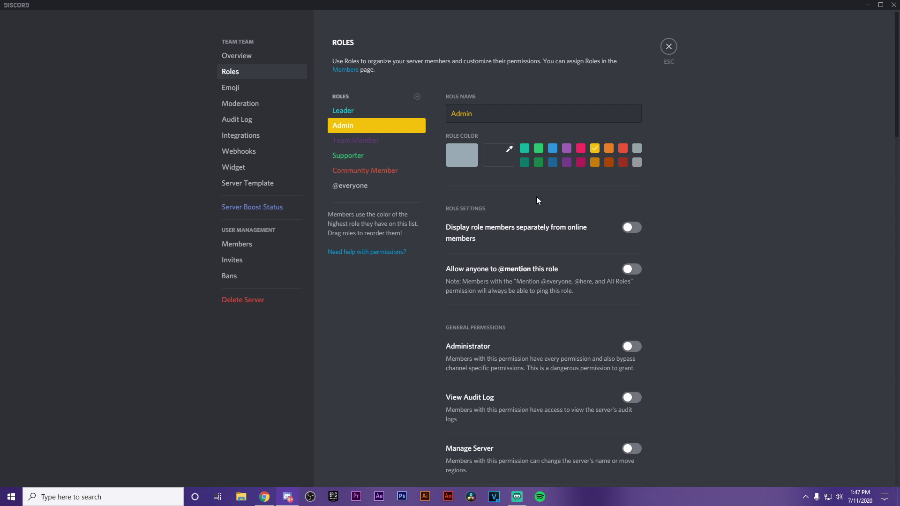
scroll(543, 265, down, 3)
scroll(354, 208, up, 3)
click(353, 111)
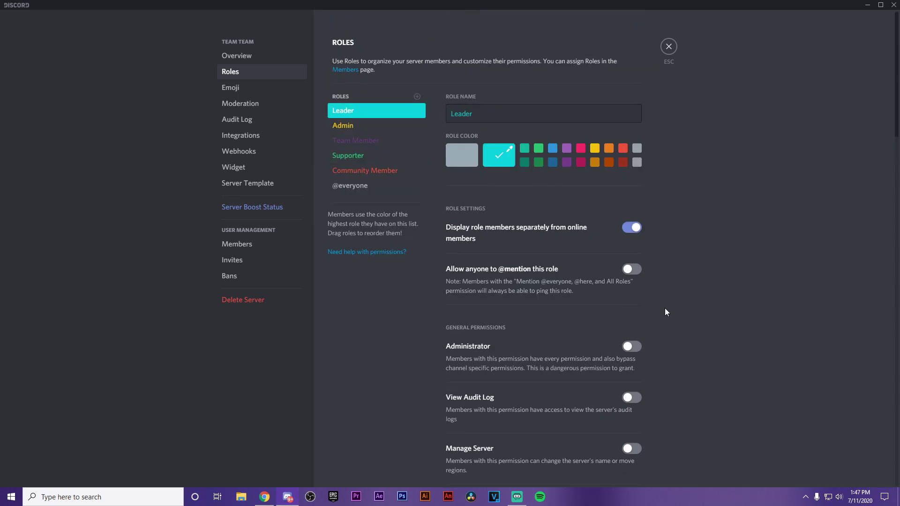
click(669, 47)
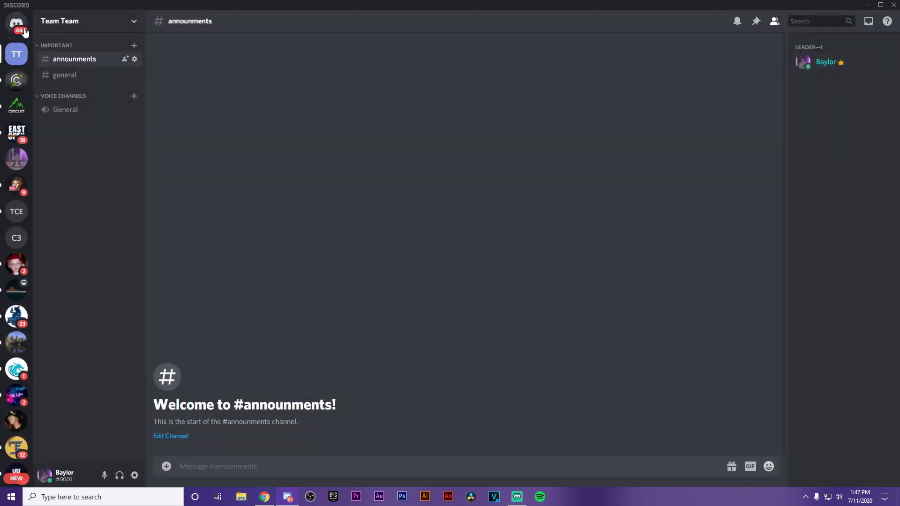
Set the Admin role to display its members separately from online members and save the change.
click(51, 32)
click(58, 82)
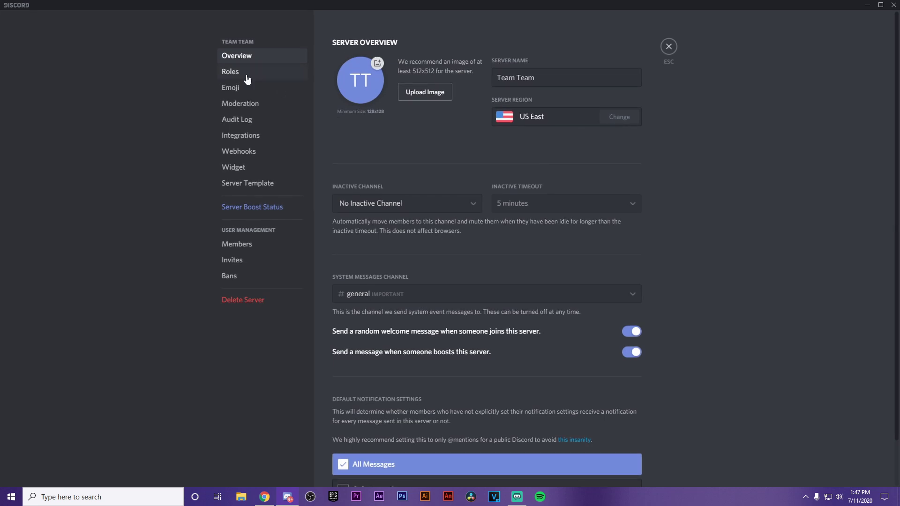
click(245, 74)
click(344, 125)
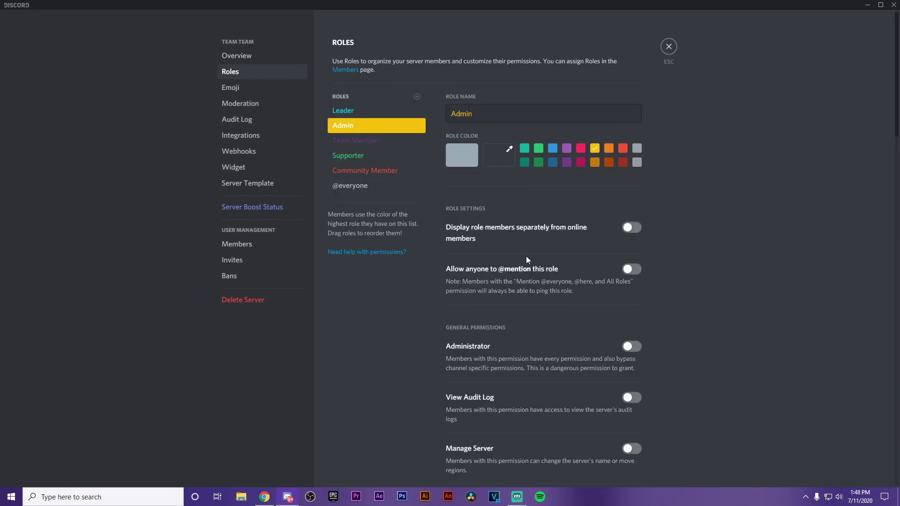
click(632, 227)
click(619, 467)
Grant the Admin role the Administrator and View Audit Log permissions and save.
scroll(475, 307, down, 3)
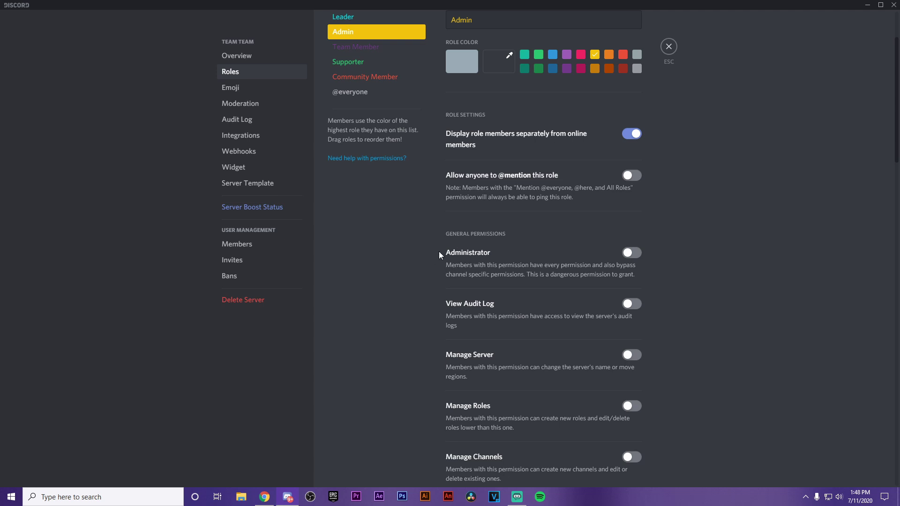
click(631, 251)
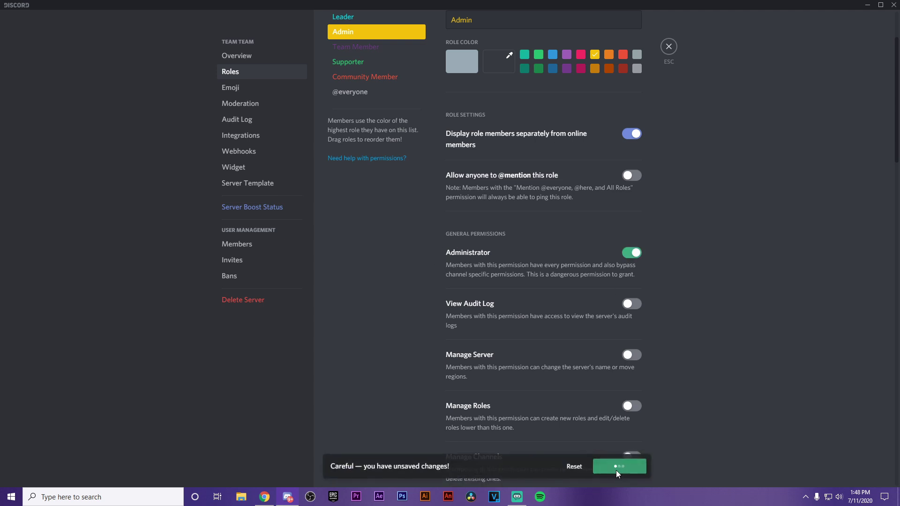
click(631, 306)
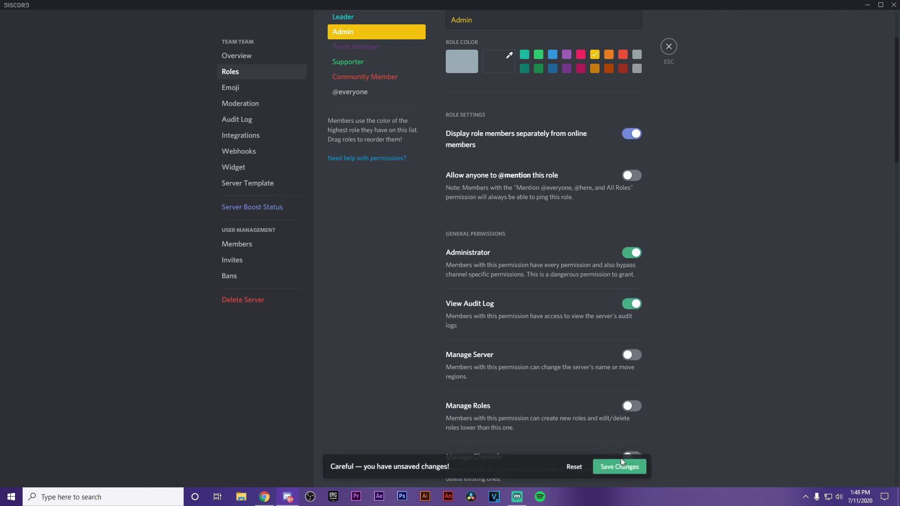
click(612, 460)
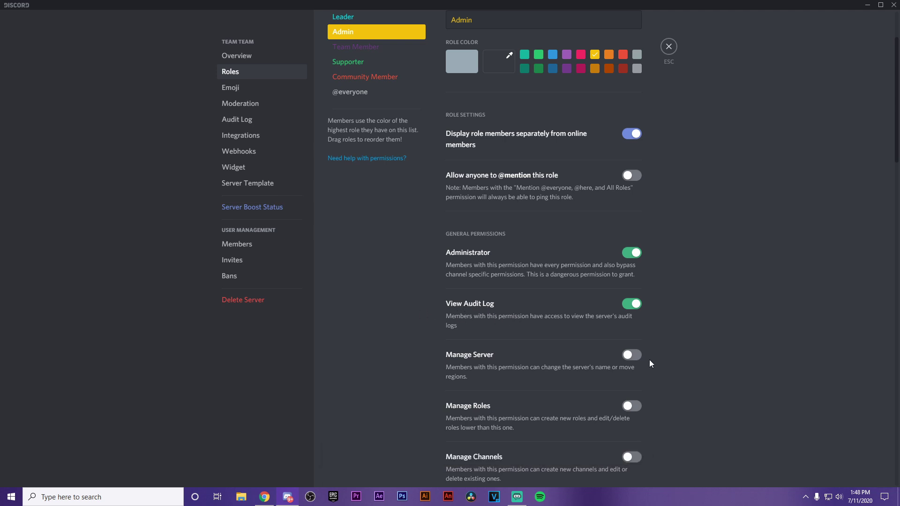
Grant the Admin role the Manage Server, Manage Roles and Manage Channels permissions, saving each change.
click(631, 355)
click(610, 461)
click(631, 406)
click(612, 461)
scroll(368, 139, up, 2)
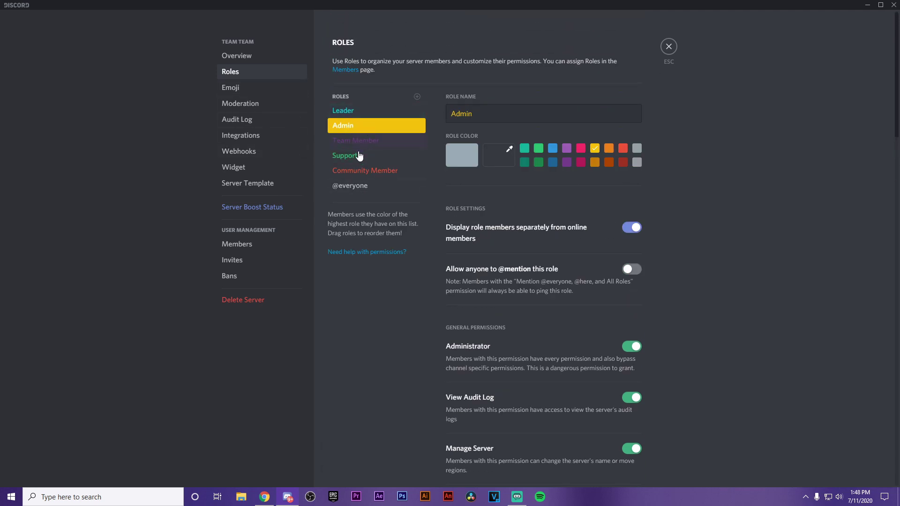
scroll(546, 264, down, 5)
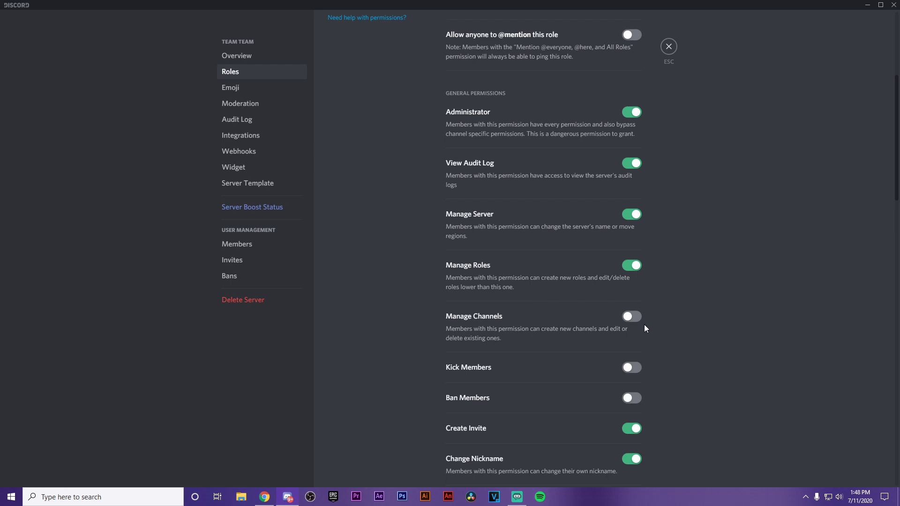
click(632, 317)
click(620, 465)
Close the server settings and change the server owner's nickname to a different first name.
scroll(506, 318, down, 3)
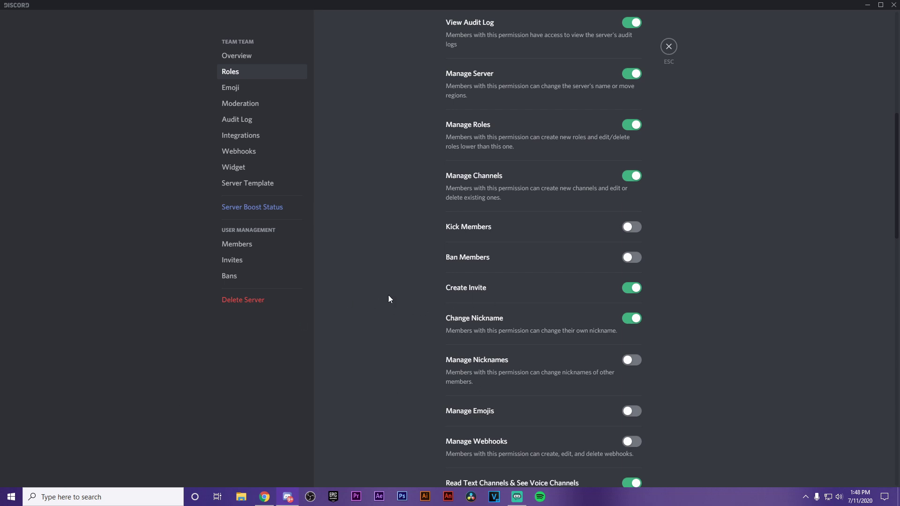
scroll(562, 331, down, 2)
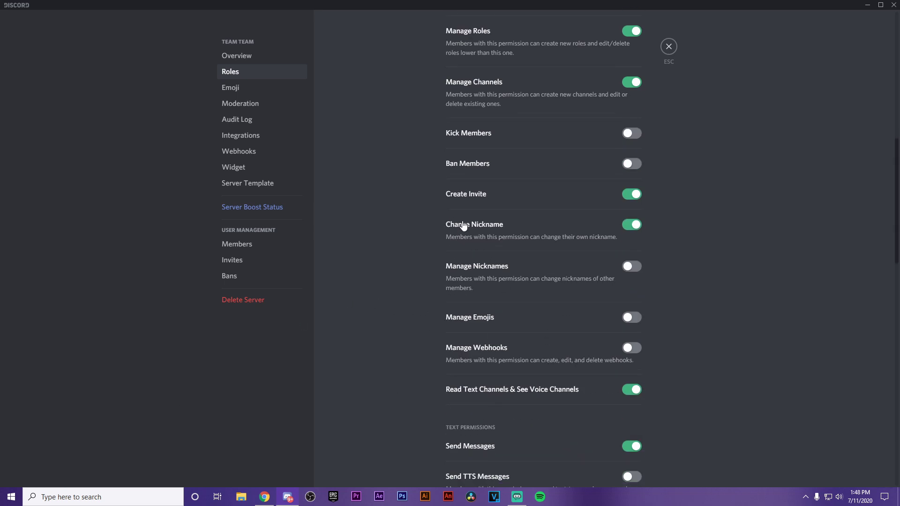
click(667, 48)
right_click(831, 69)
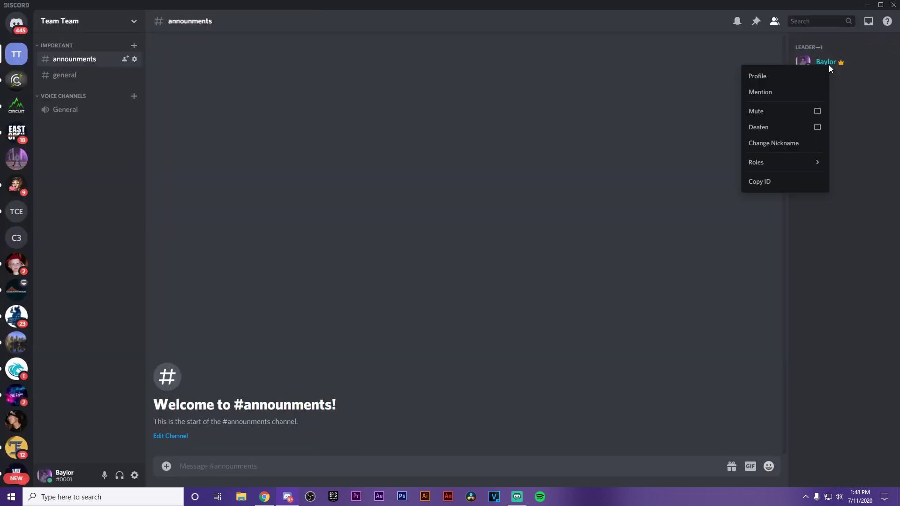
click(764, 143)
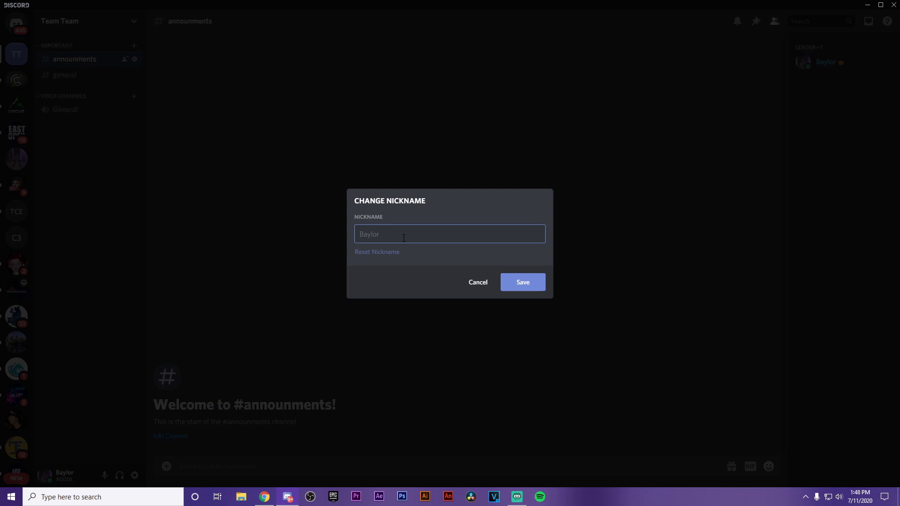
text(Tim)
click(527, 283)
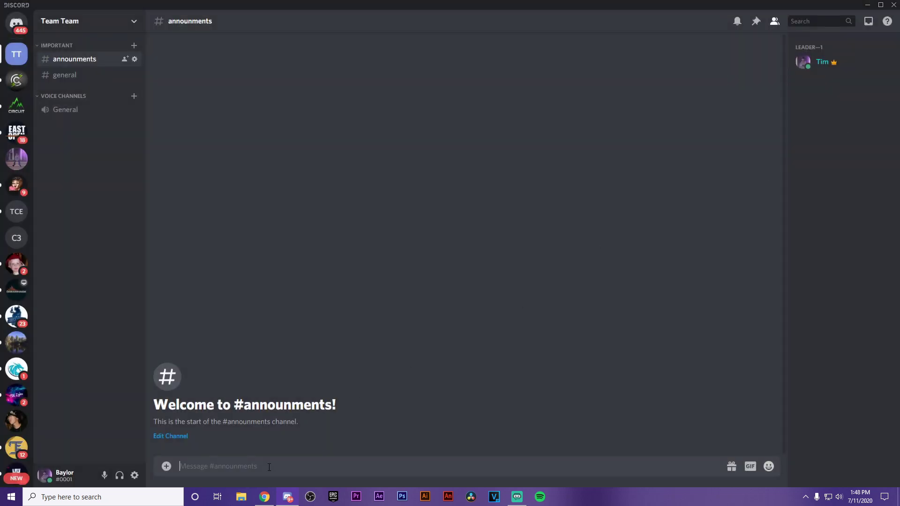
Send the message "hey!" in the announments channel and check the owner's displayed name on the Team Circuit server.
text(hey!)
key(Return)
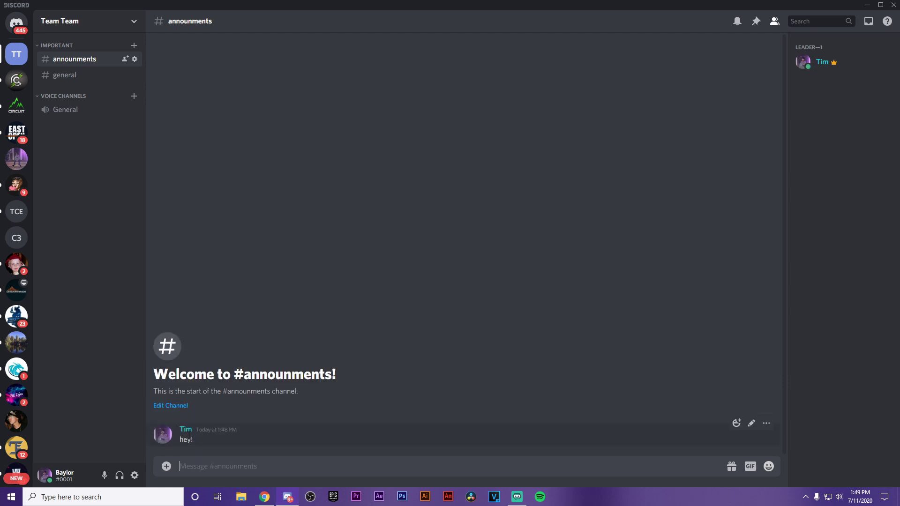
click(63, 474)
click(16, 81)
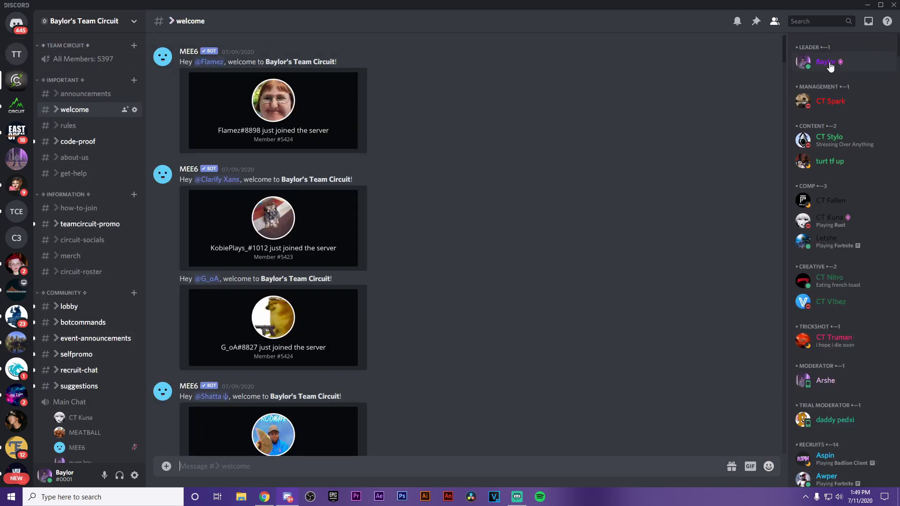
click(17, 54)
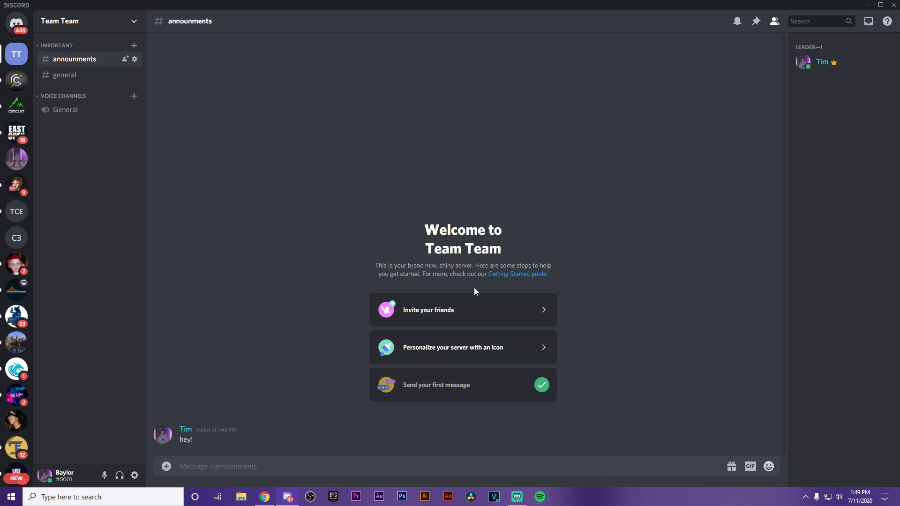
Reset the owner's nickname on the Team Team server and save it.
click(823, 63)
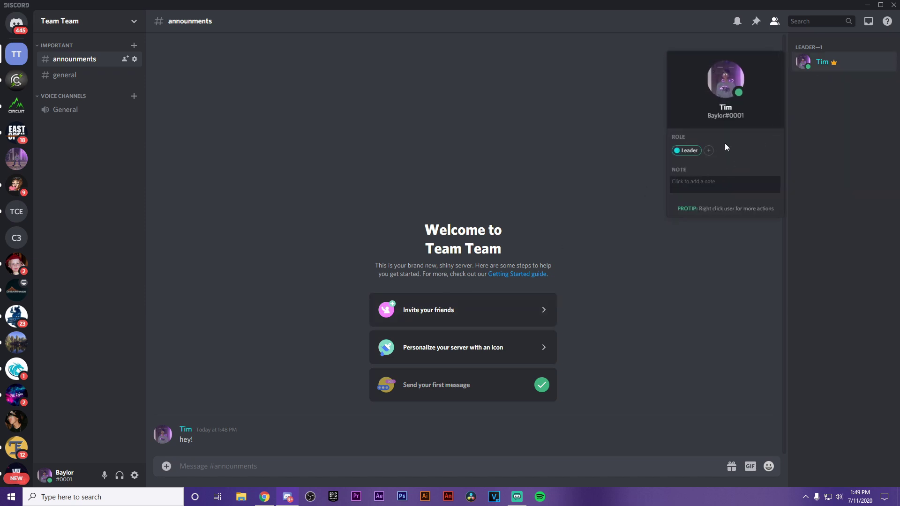
right_click(862, 68)
click(817, 142)
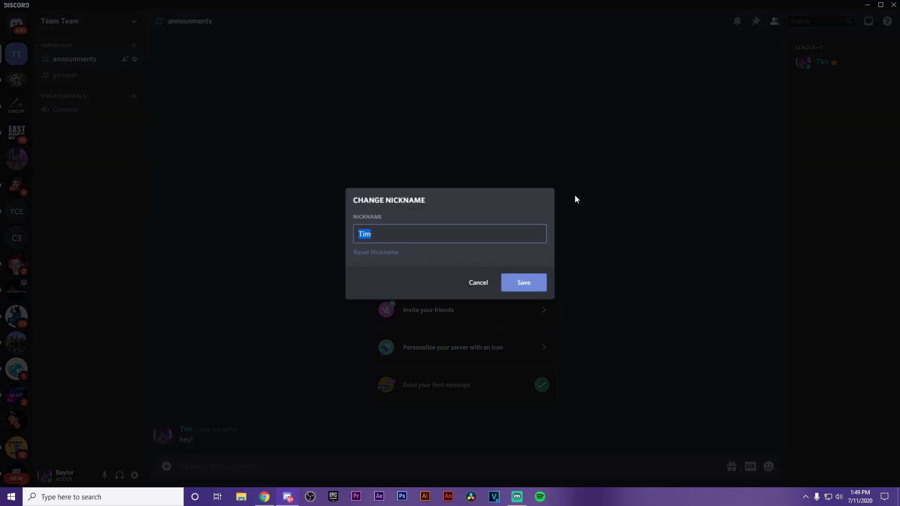
click(378, 251)
click(528, 282)
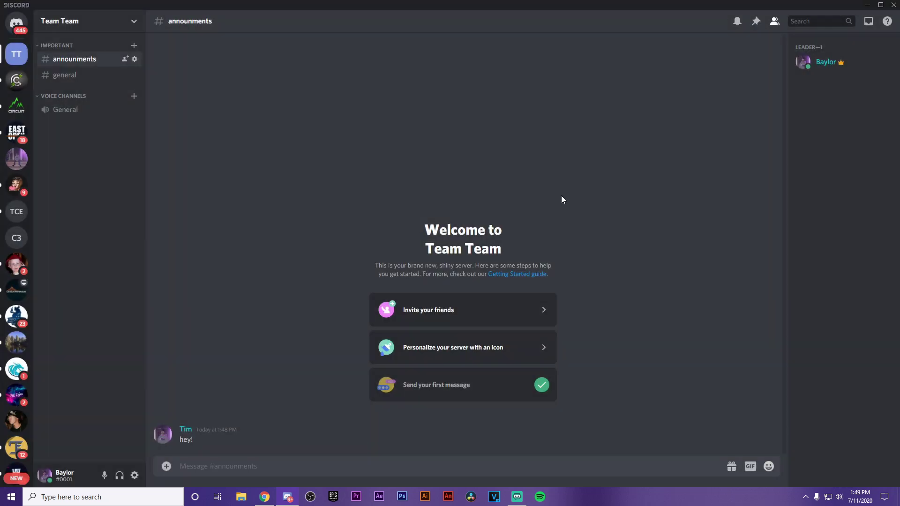
Review the general and text permissions of the Admin role in the Team Team server settings.
click(81, 28)
click(70, 81)
click(250, 70)
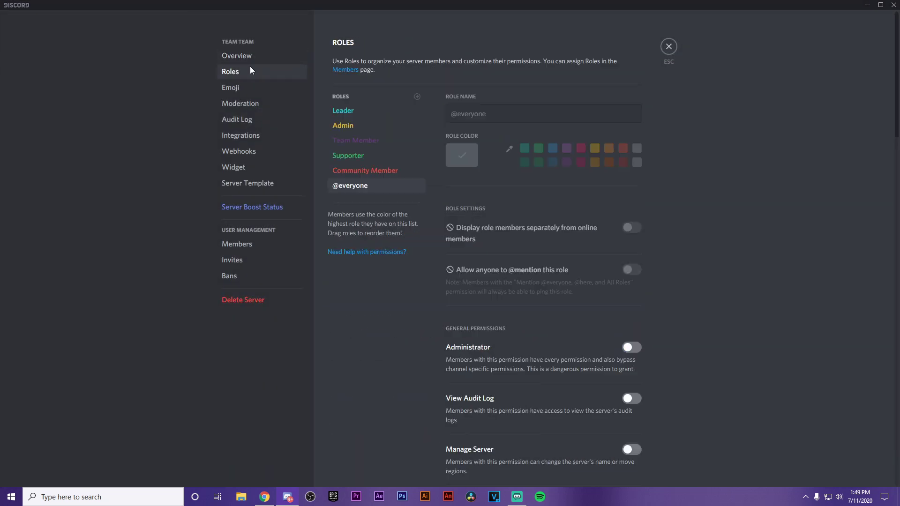
click(396, 125)
scroll(527, 223, down, 6)
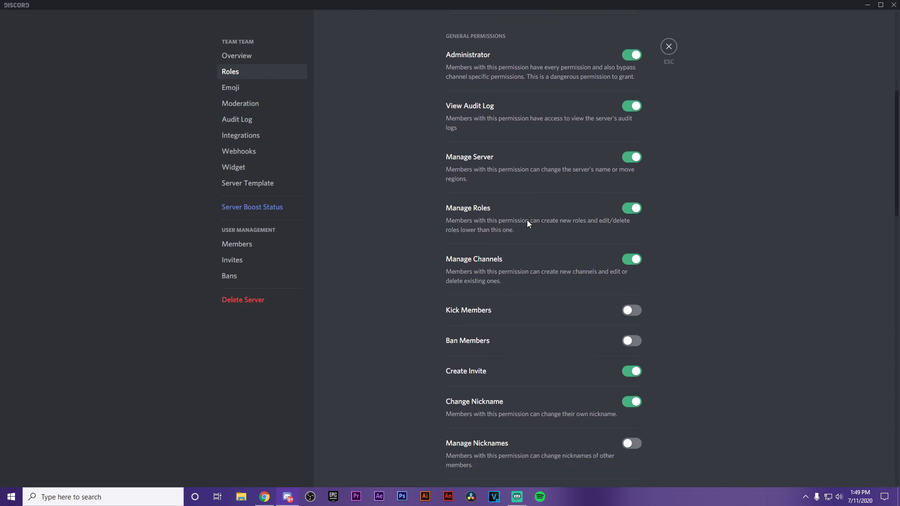
scroll(527, 221, down, 6)
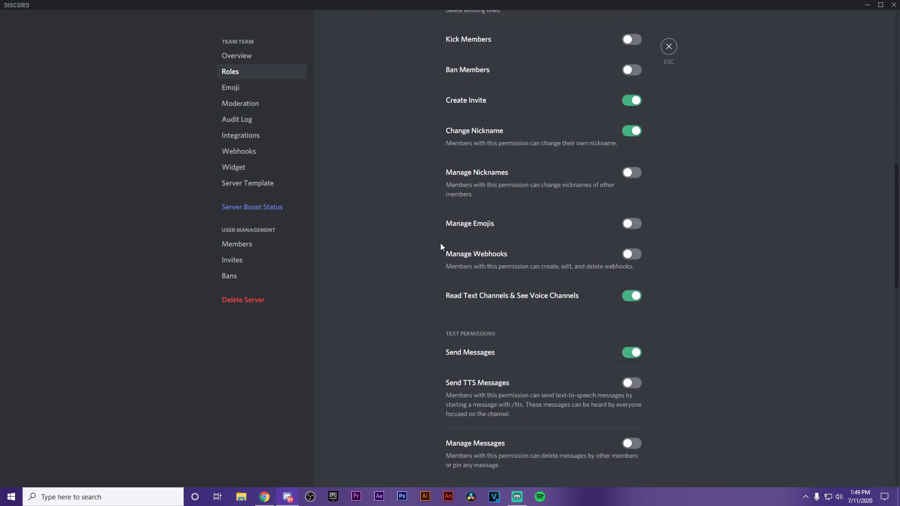
scroll(559, 257, down, 2)
scroll(514, 108, up, 12)
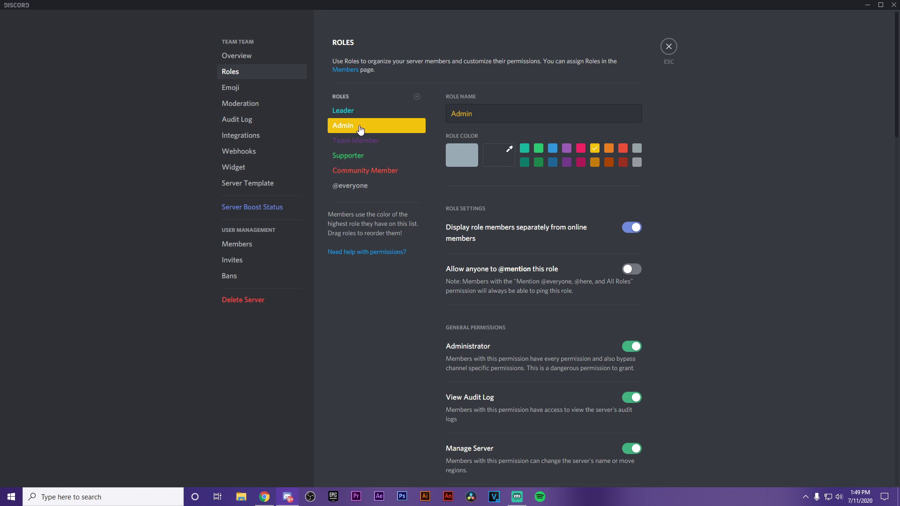
Set the Team Member role to display its members separately from online members and save the change.
click(357, 141)
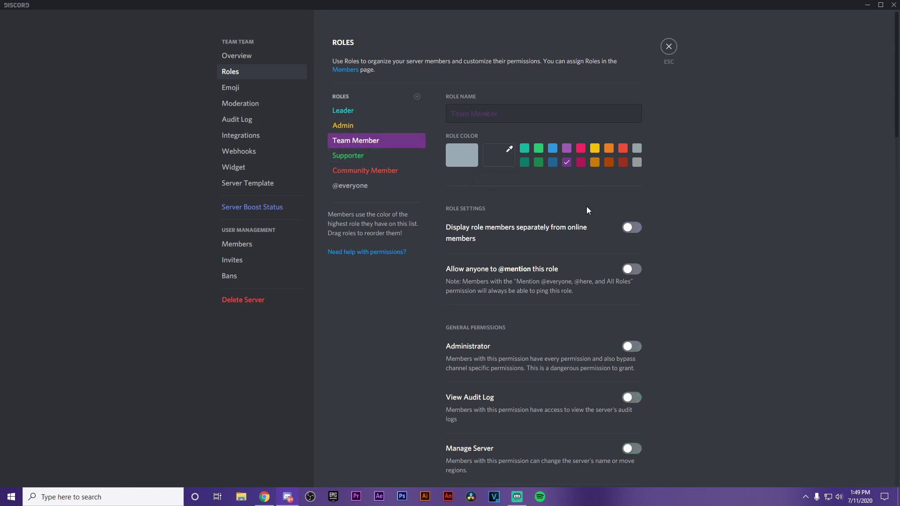
scroll(586, 209, down, 3)
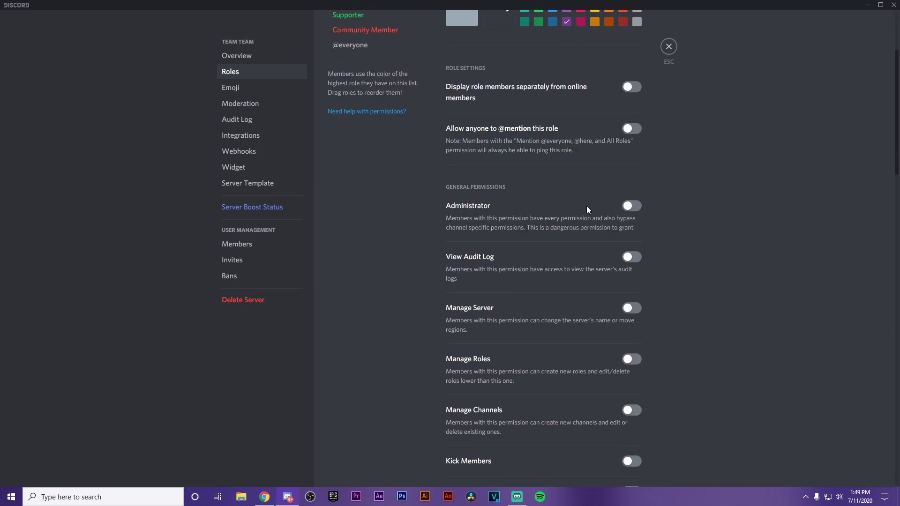
click(630, 88)
scroll(535, 239, down, 5)
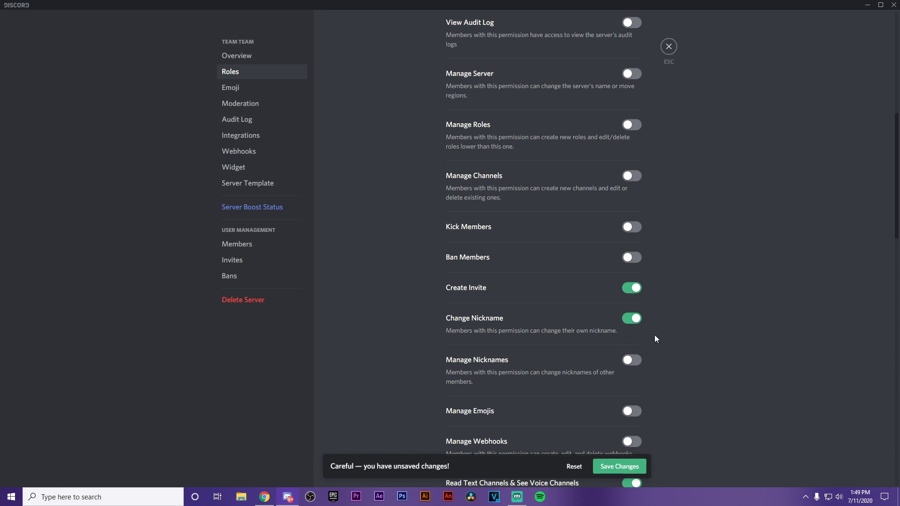
scroll(525, 301, down, 3)
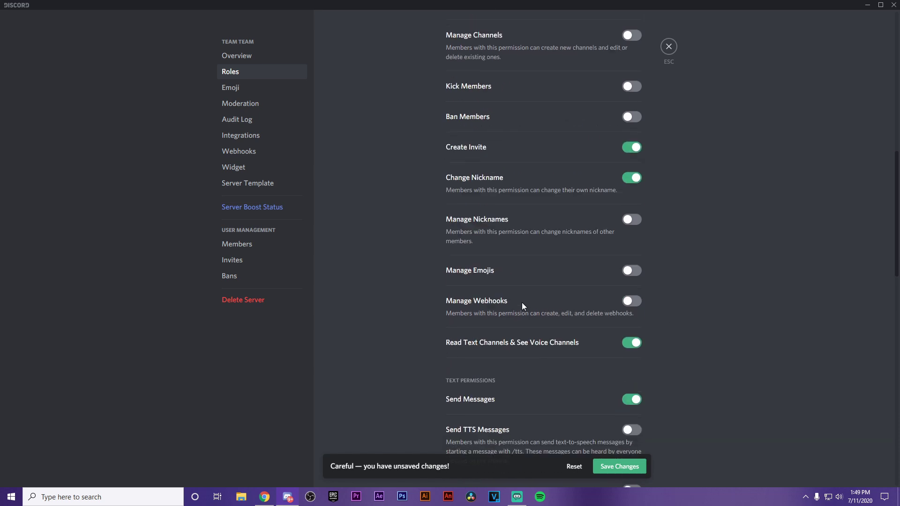
click(605, 465)
scroll(483, 141, up, 11)
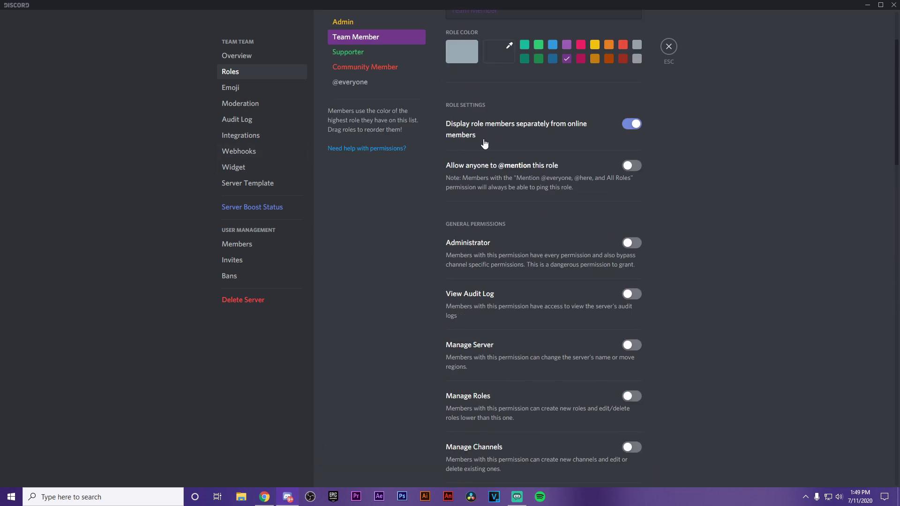
Set the Supporter role to display its members separately from online members and save the change.
click(364, 155)
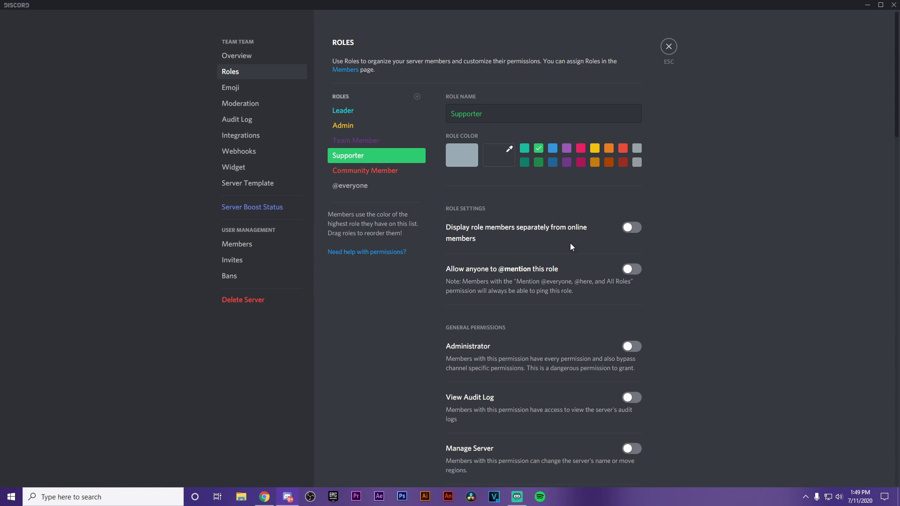
click(631, 229)
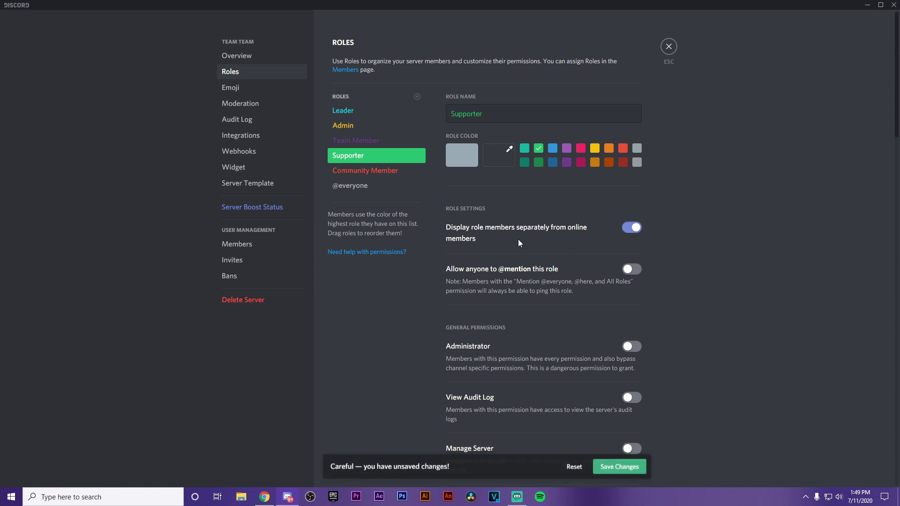
scroll(518, 239, down, 4)
scroll(488, 240, up, 4)
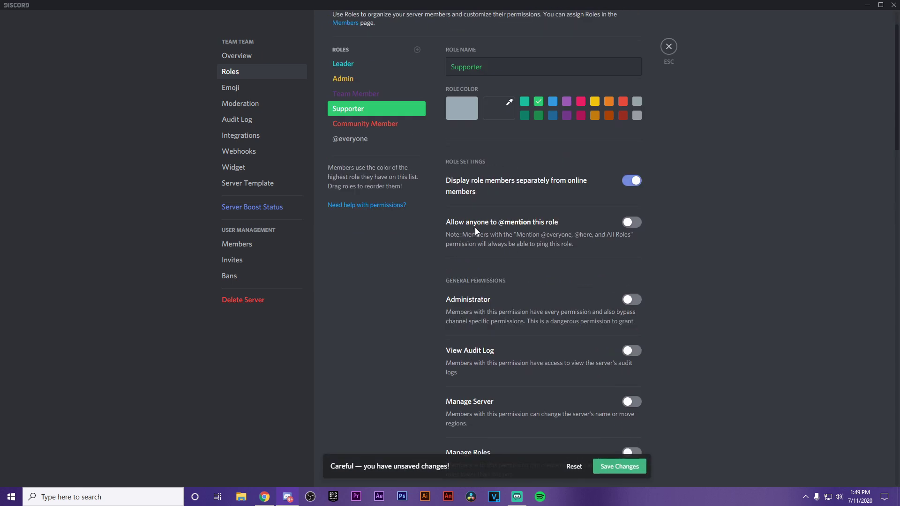
click(612, 466)
Set the Community Member role to display its members separately from online members and save the change.
click(362, 176)
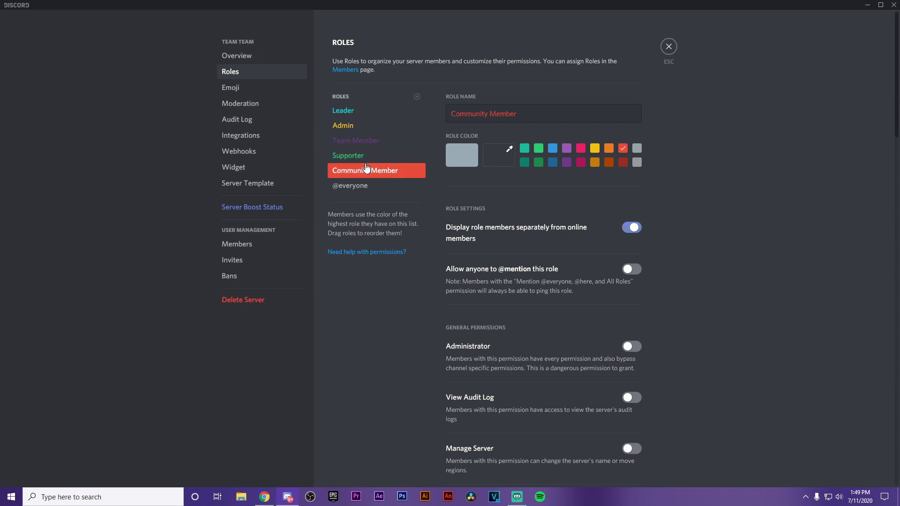
click(631, 228)
click(617, 460)
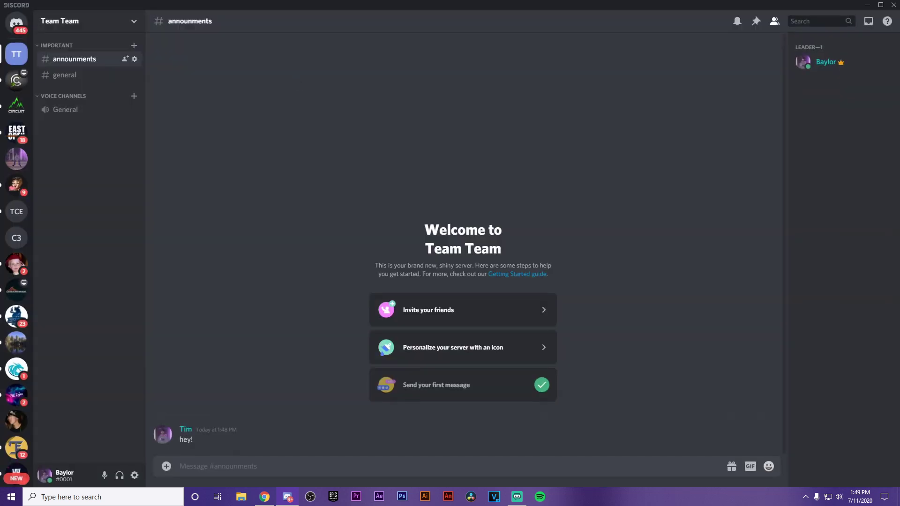
Review the role list in the Team Circuit server's settings, including the ServerStats bot role.
click(17, 80)
click(84, 20)
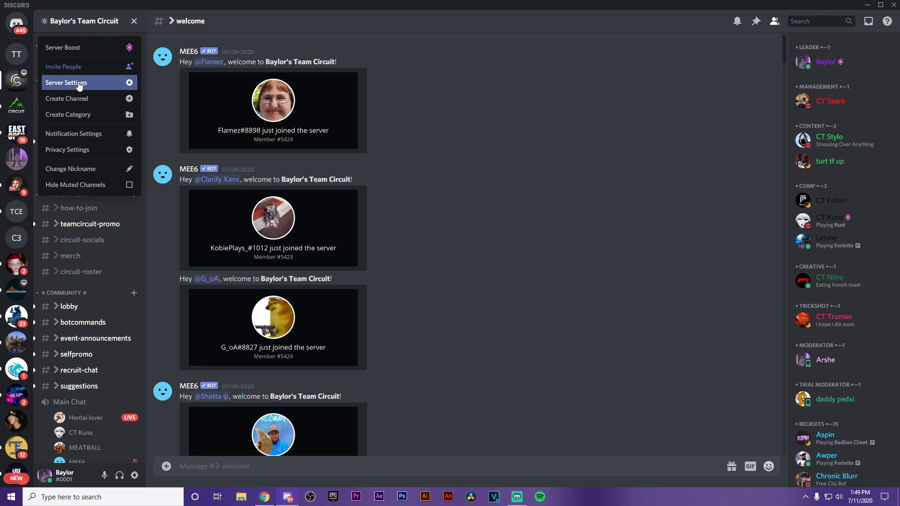
click(71, 81)
click(232, 72)
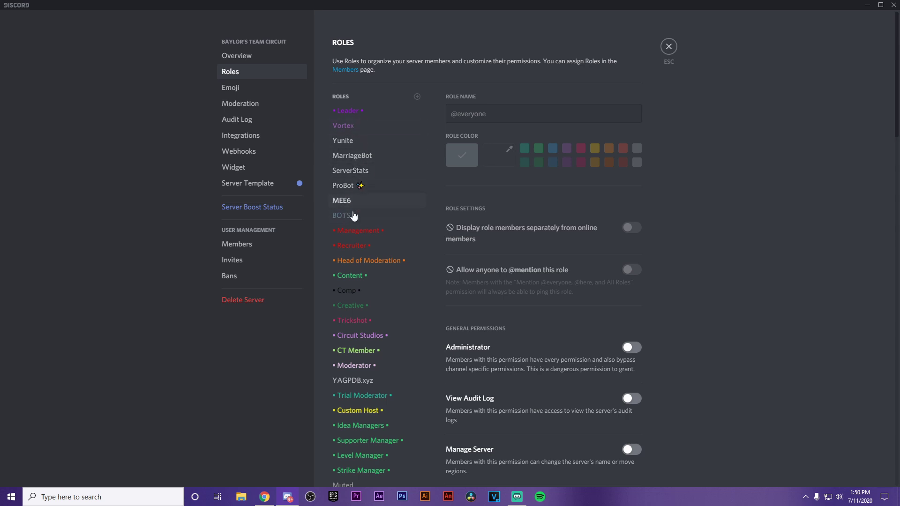
click(349, 171)
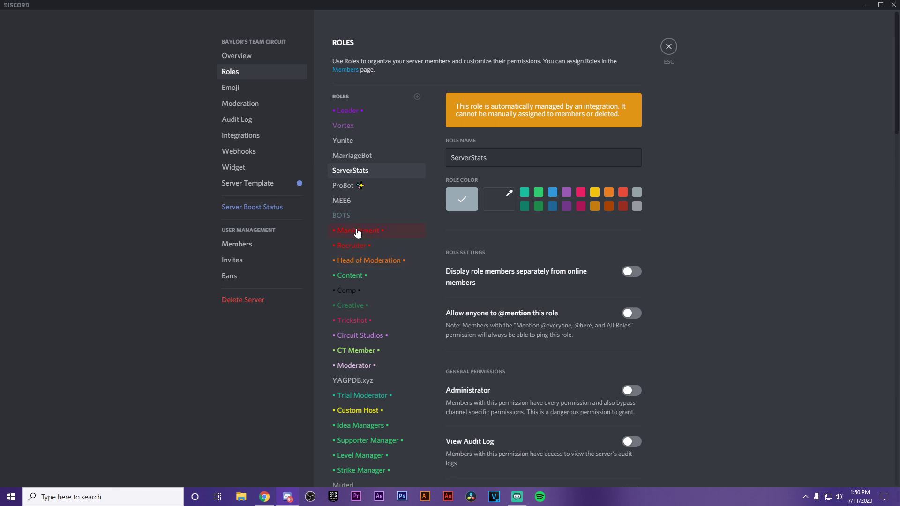
scroll(357, 233, down, 2)
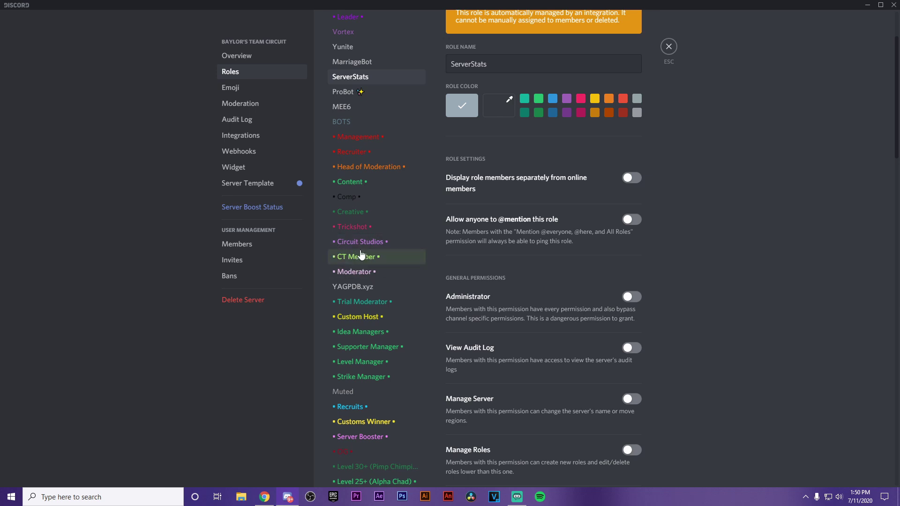
click(668, 48)
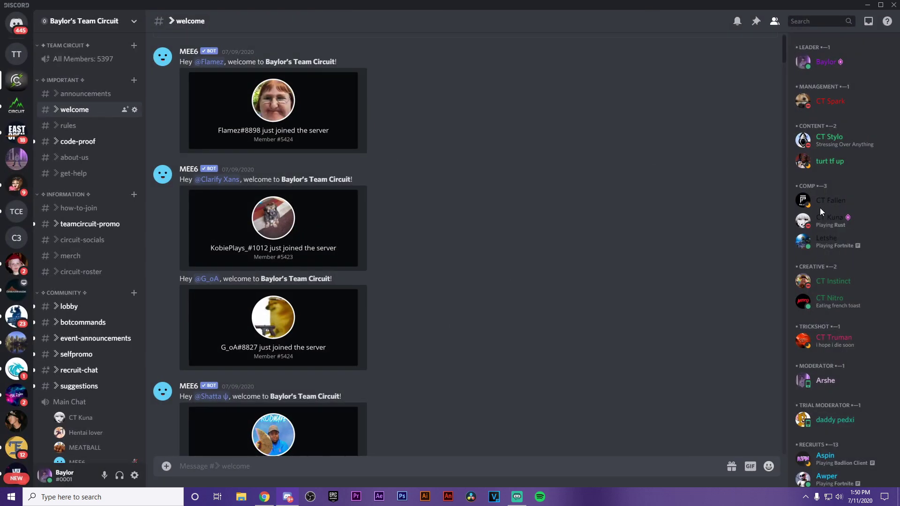
Examine how the Team Circuit server's member list is grouped by role, down to the Recruits group.
click(823, 242)
click(847, 240)
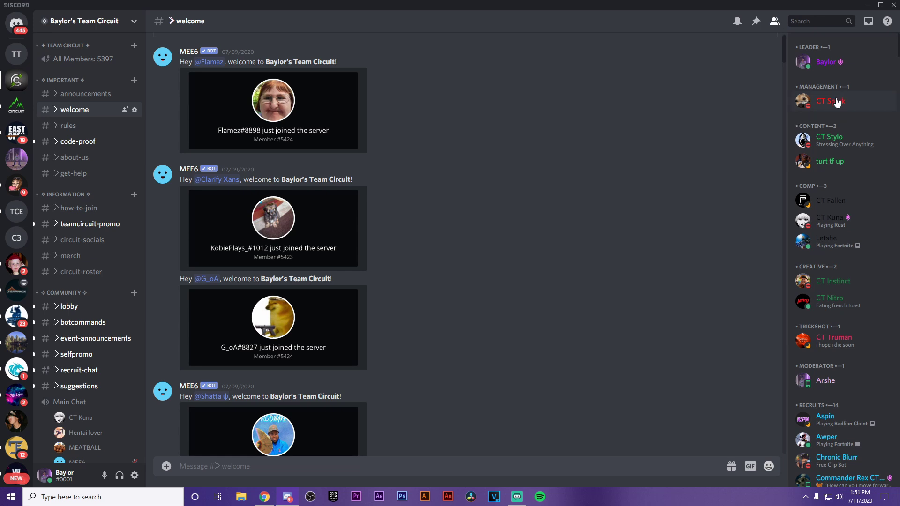
scroll(848, 283, down, 1)
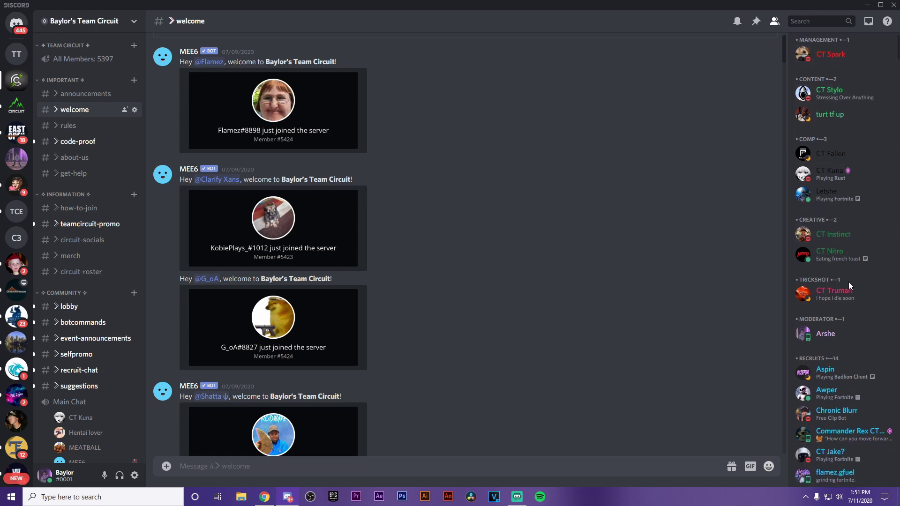
scroll(846, 336, down, 2)
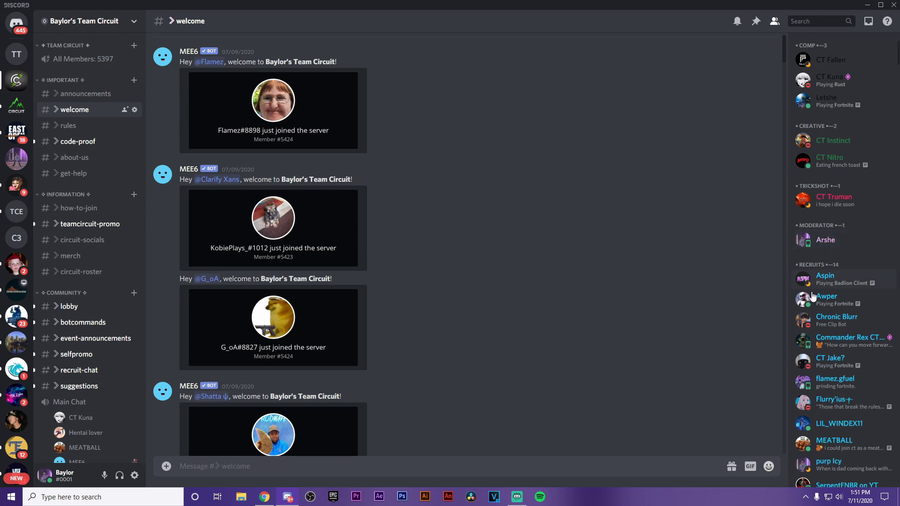
scroll(854, 258, down, 2)
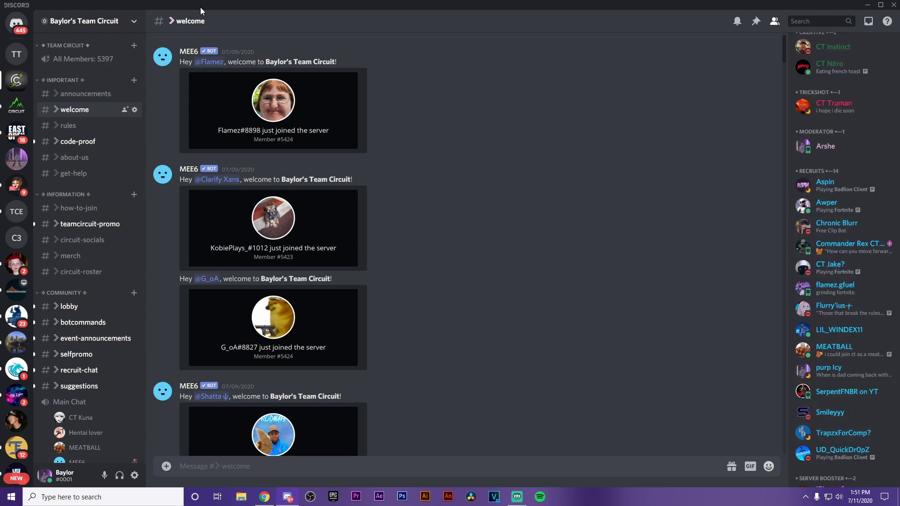
Examine the full role hierarchy in the Team Circuit server settings, including the Recruits, level and region roles.
click(101, 26)
click(66, 82)
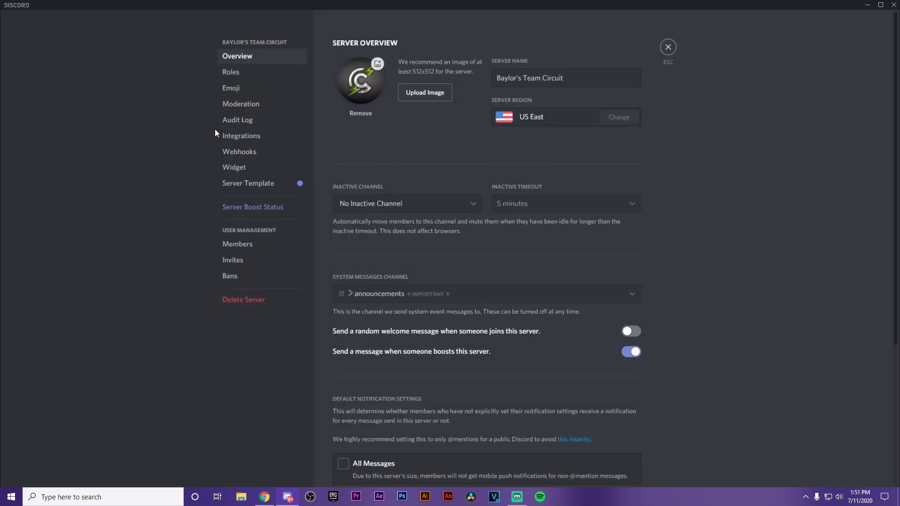
click(254, 72)
scroll(368, 258, down, 2)
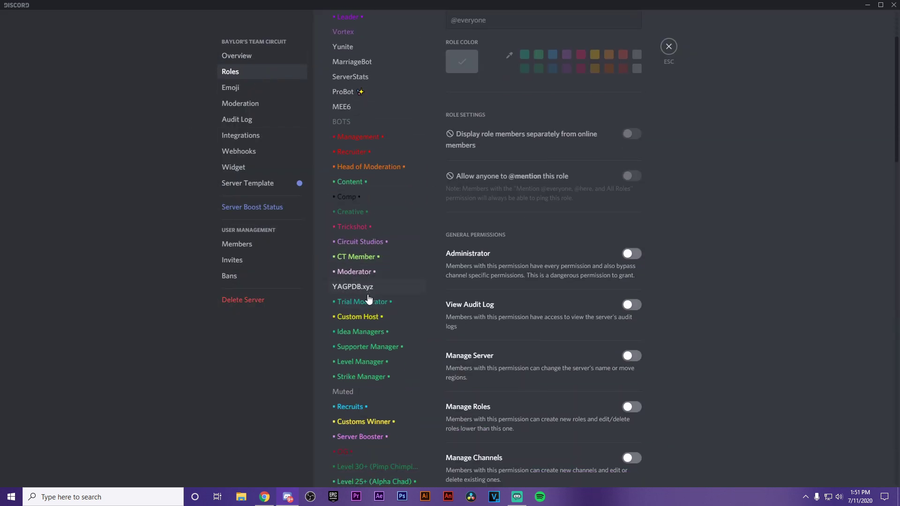
scroll(368, 299, down, 2)
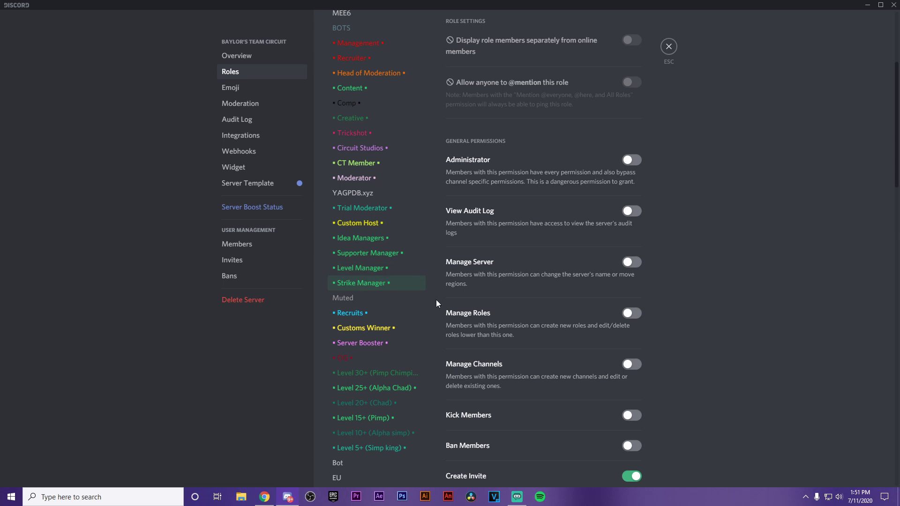
click(366, 317)
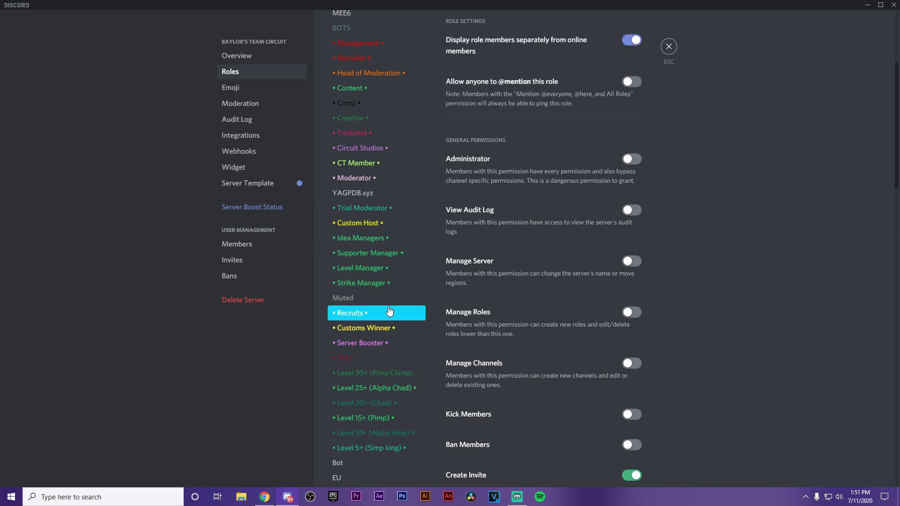
scroll(406, 281, down, 2)
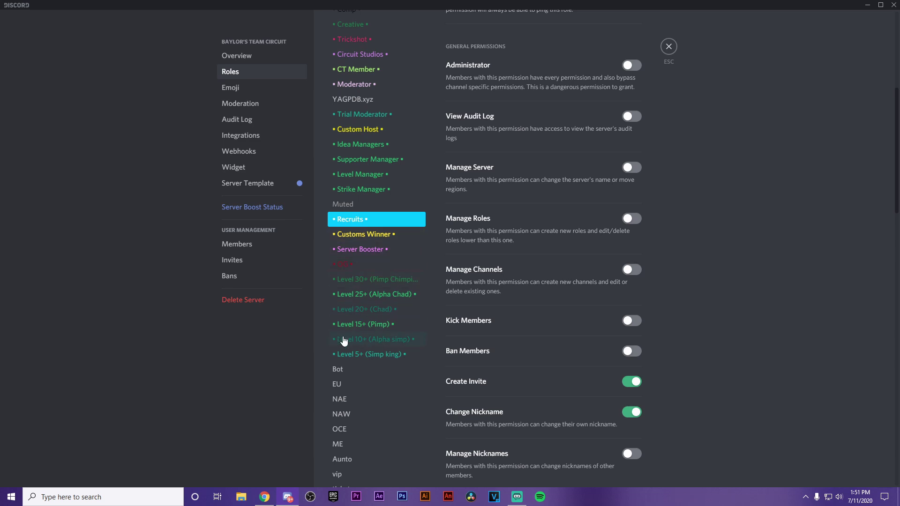
scroll(347, 341, down, 3)
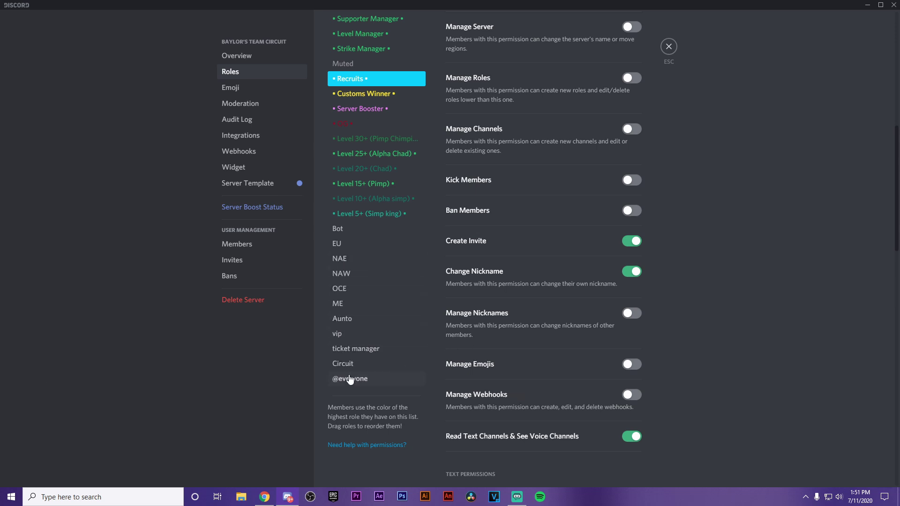
scroll(356, 328, up, 10)
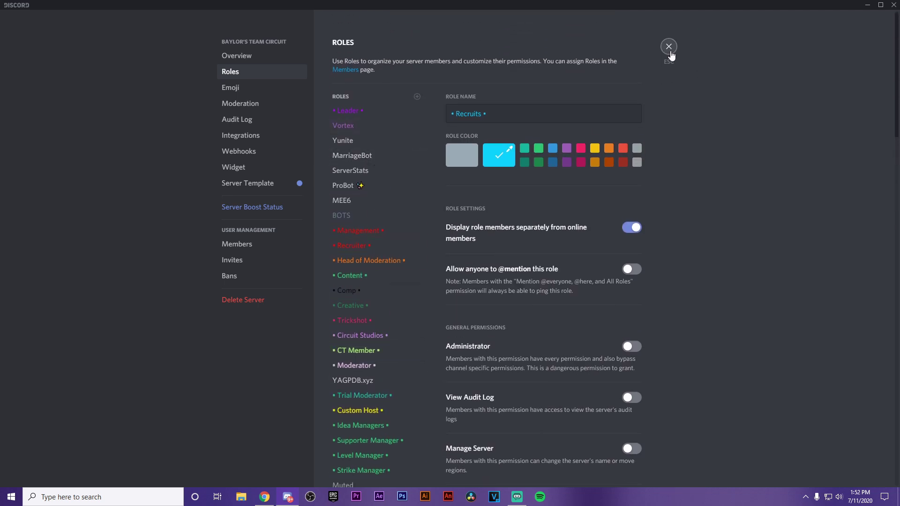
Review the general permissions granted to the Management role on the Team Circuit server.
click(366, 233)
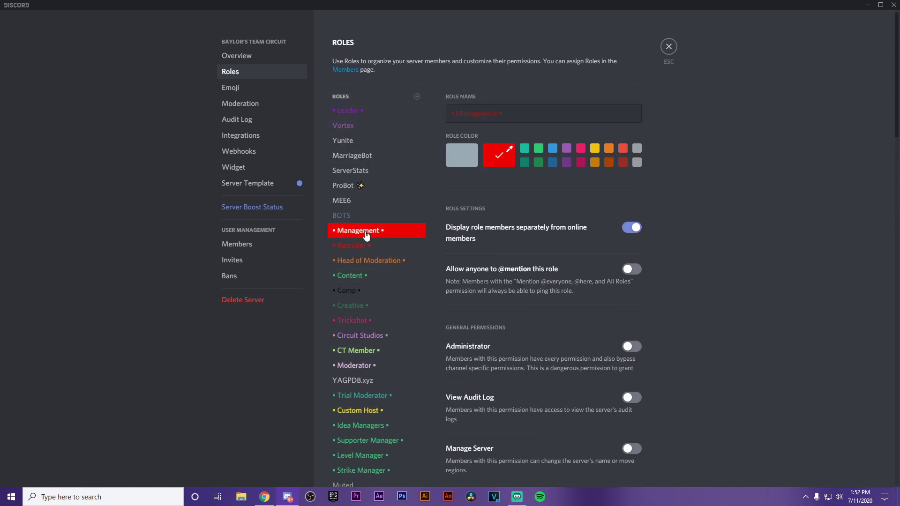
scroll(585, 277, down, 9)
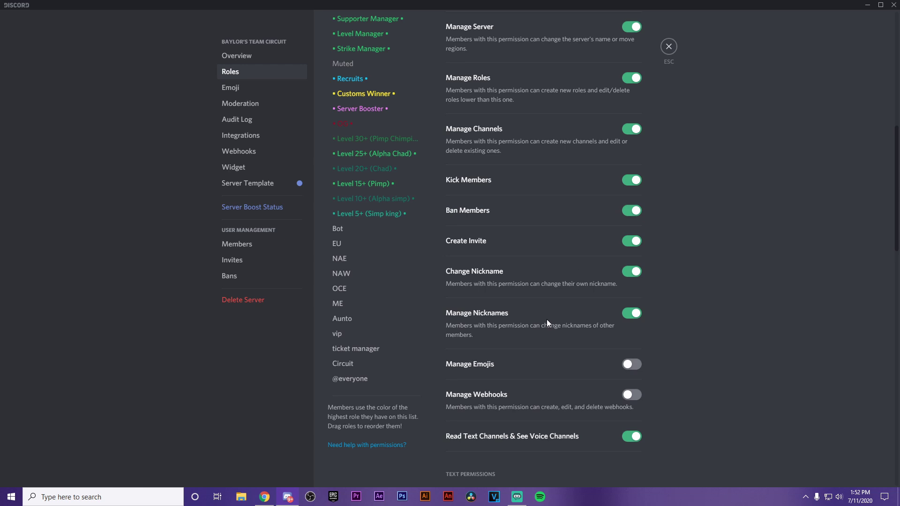
scroll(515, 307, up, 4)
scroll(402, 267, up, 1)
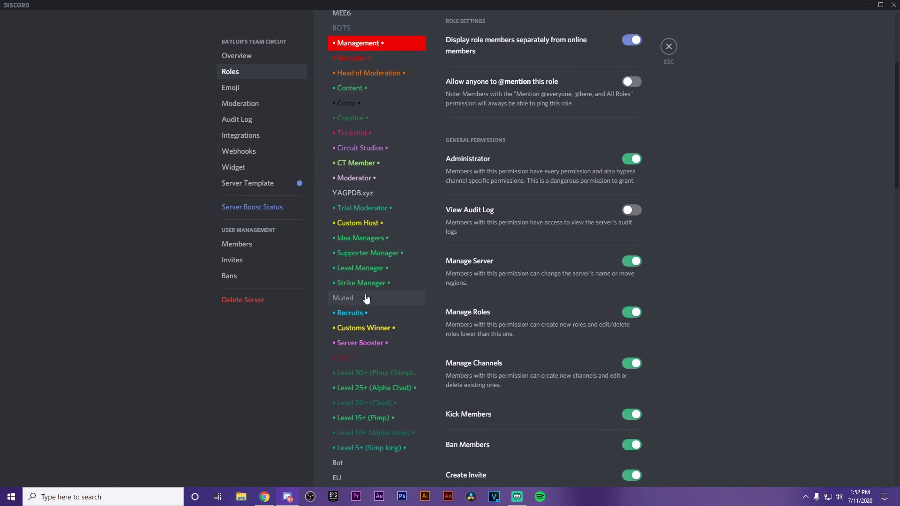
Review the Recruits role's general and text permissions for comparison, and return to the Team Circuit server's member list.
click(356, 313)
scroll(534, 274, up, 4)
scroll(543, 258, down, 3)
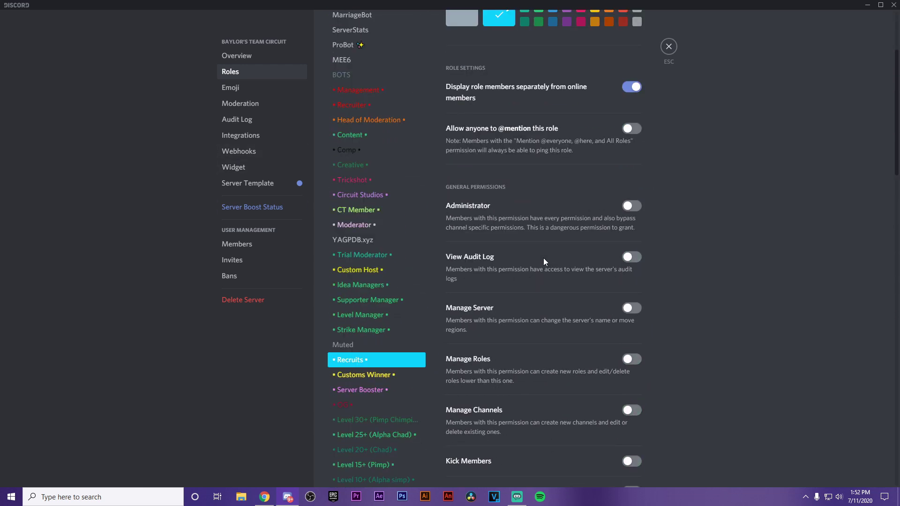
scroll(543, 258, down, 10)
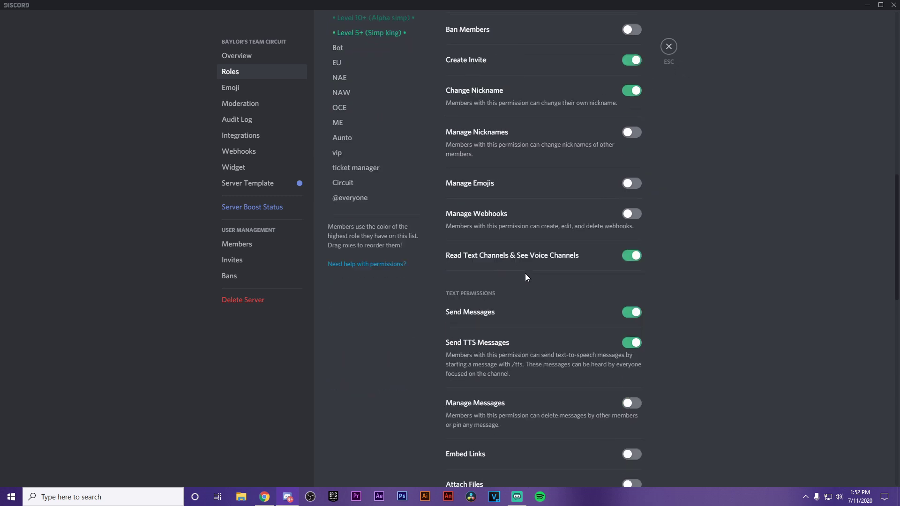
scroll(462, 346, up, 7)
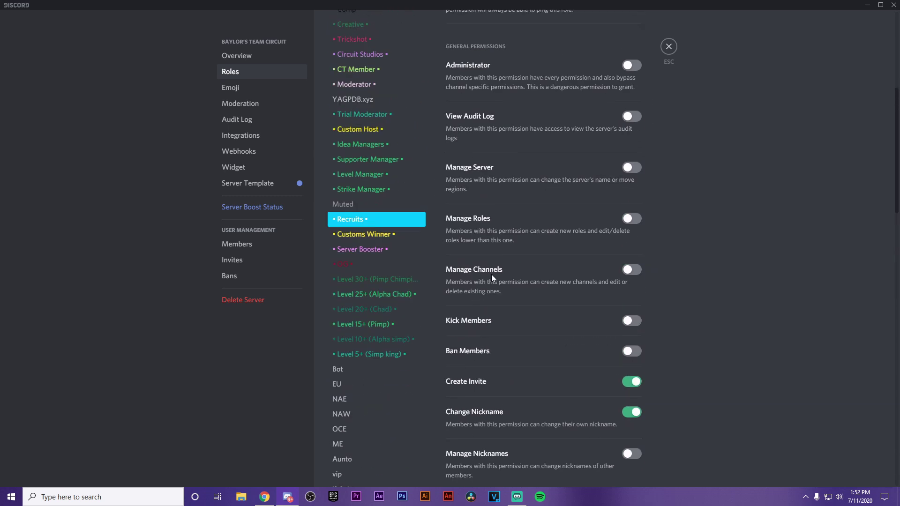
click(669, 46)
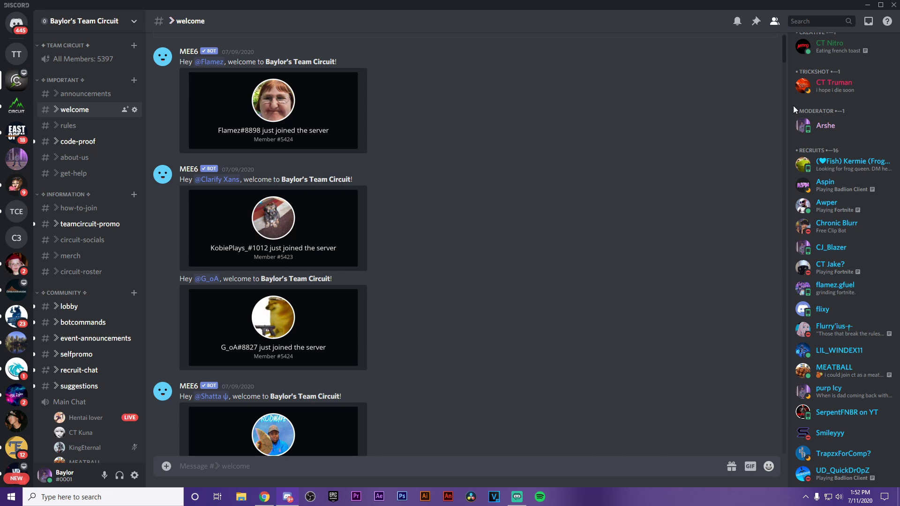
scroll(860, 153, up, 5)
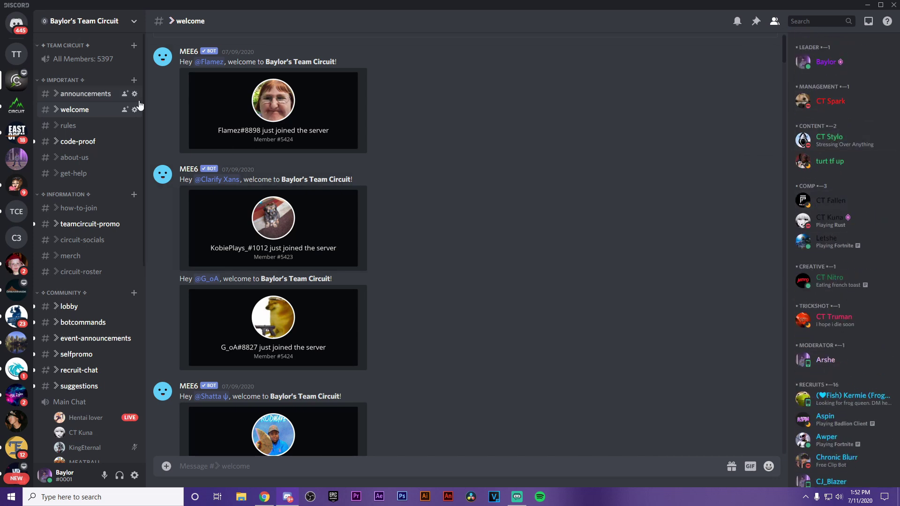
Switch to the Team Team server and view the permissions of its announments channel.
click(26, 59)
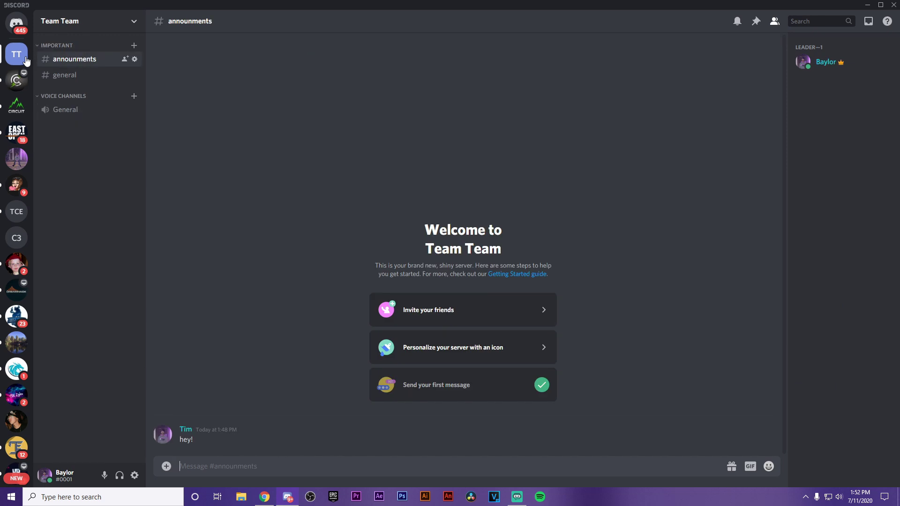
click(135, 59)
click(234, 79)
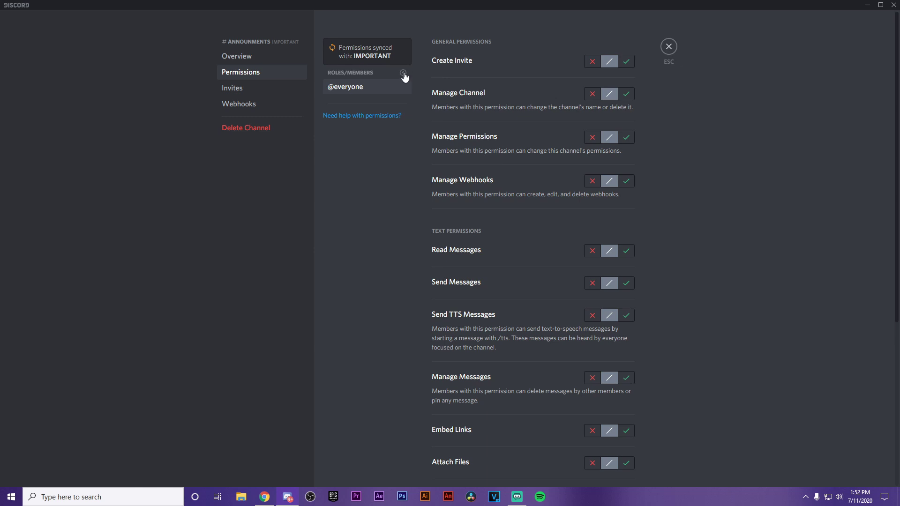
click(669, 47)
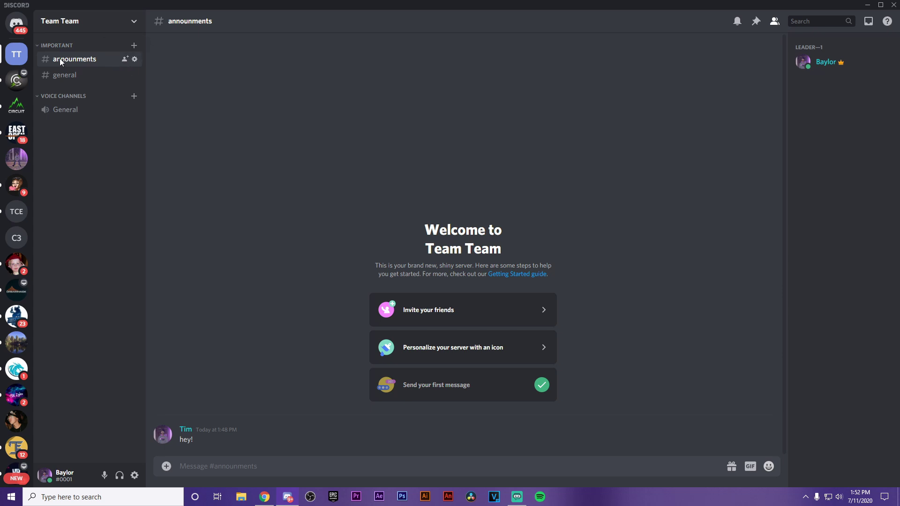
Add the Leader and Admin roles to the announments channel's permissions.
click(135, 59)
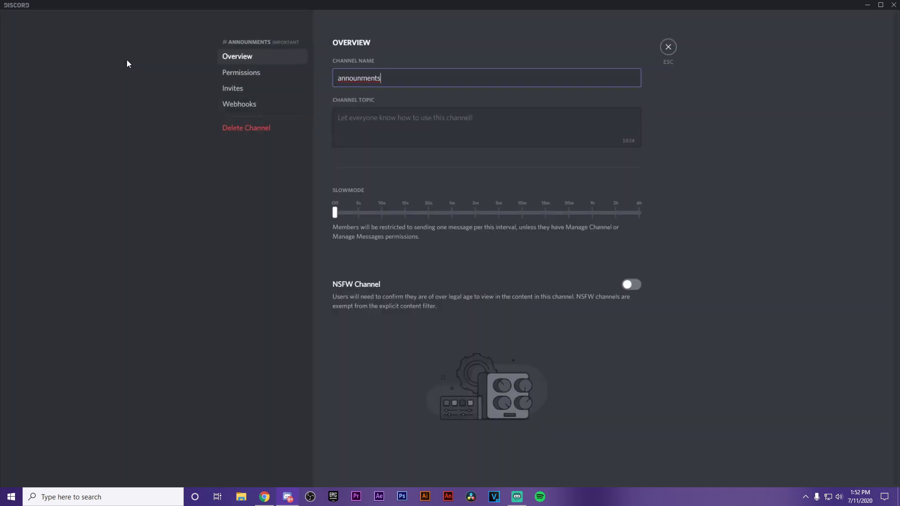
click(244, 73)
click(238, 57)
click(255, 75)
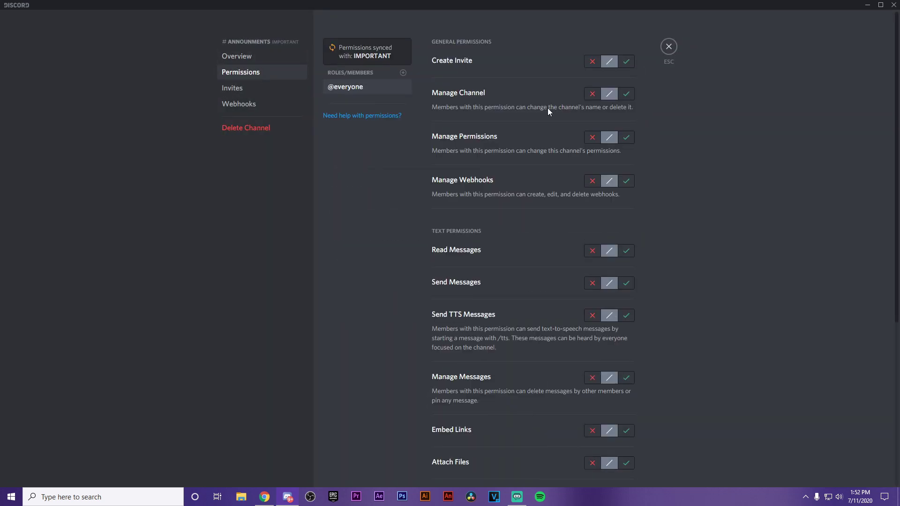
click(403, 72)
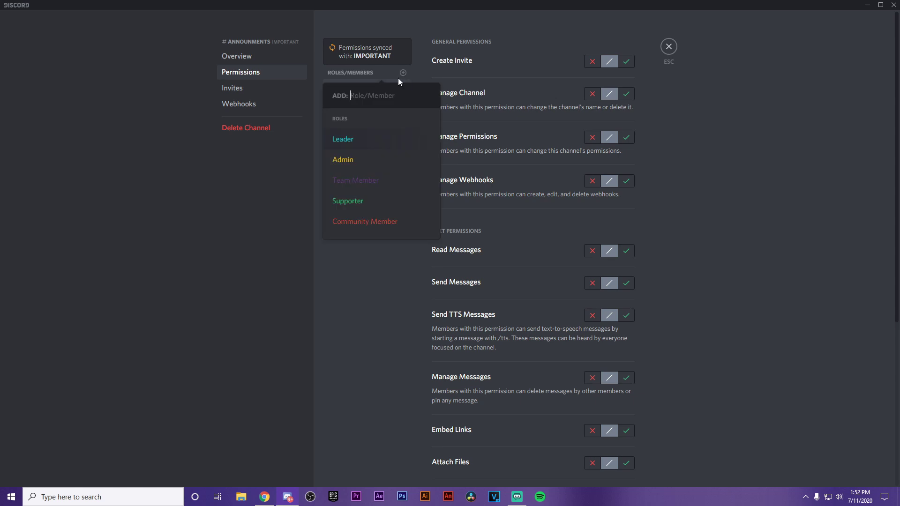
click(356, 139)
click(403, 91)
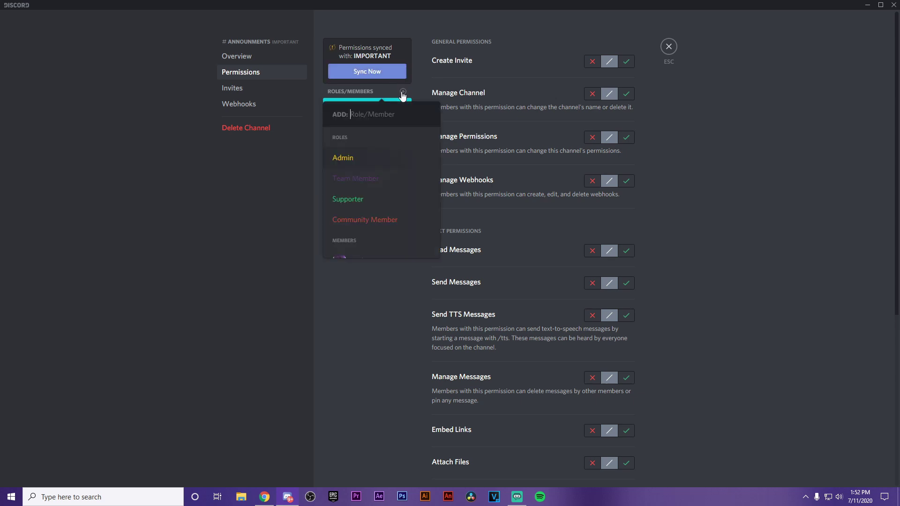
click(350, 158)
click(362, 109)
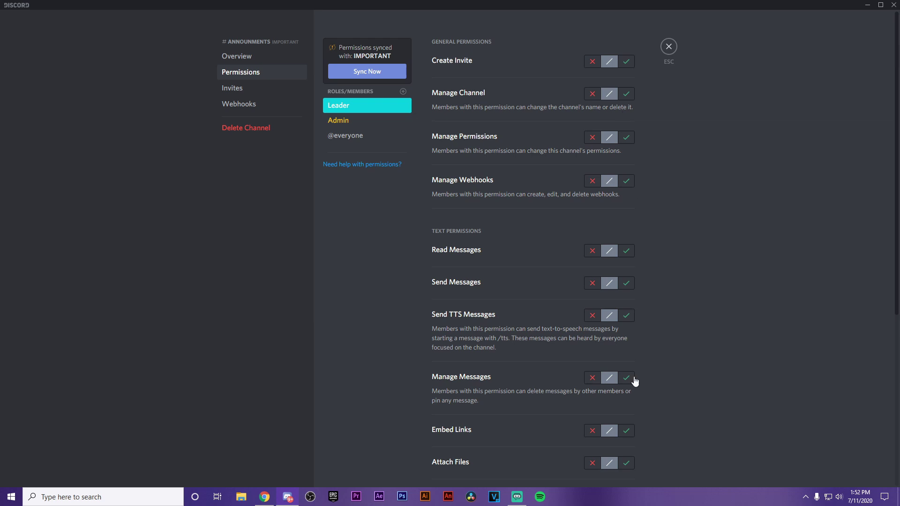
Allow Admin to Send Messages, Manage Messages, Embed Links and Attach Files in the announments channel, and save.
click(367, 121)
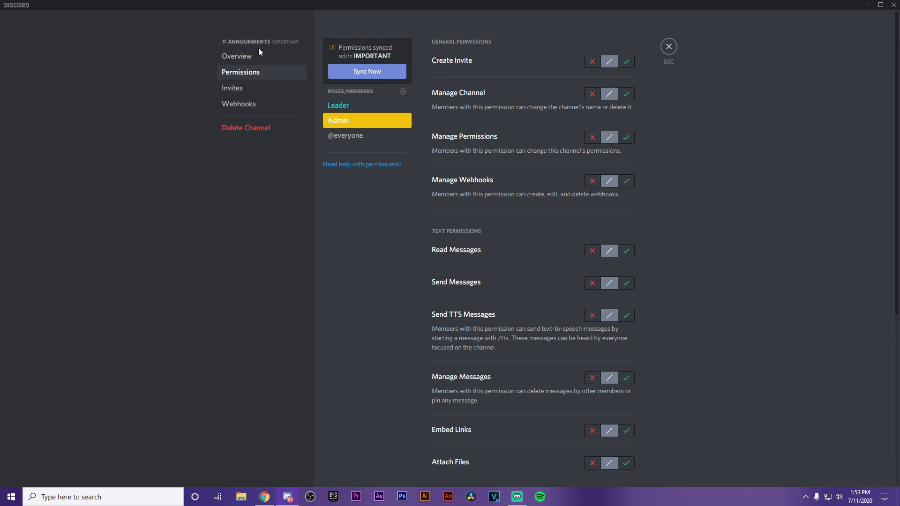
click(627, 282)
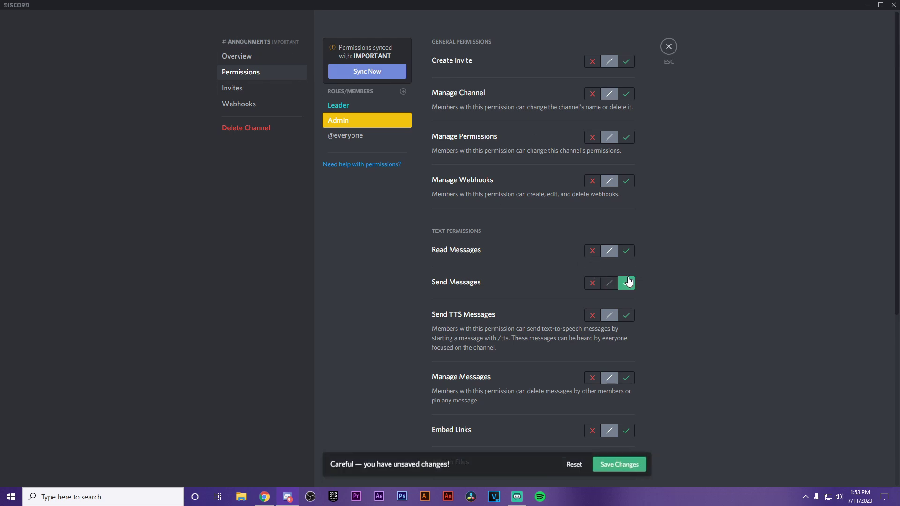
click(627, 378)
scroll(609, 381, down, 2)
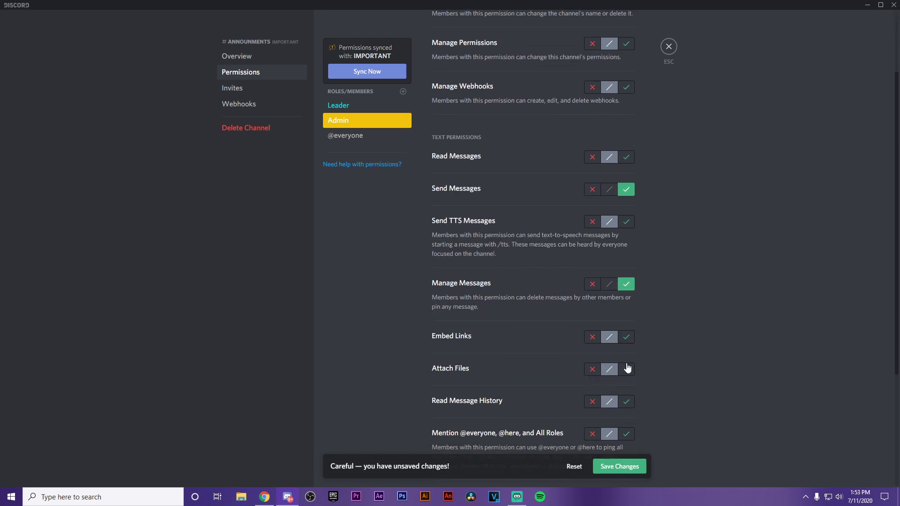
click(620, 467)
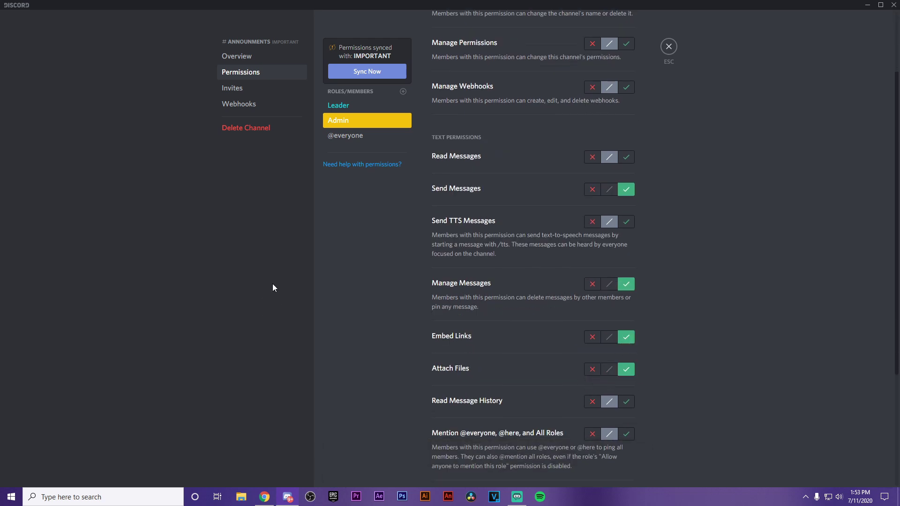
Compare the Leader and Admin text permissions in the announments channel and view the remaining roles that can be added.
click(334, 106)
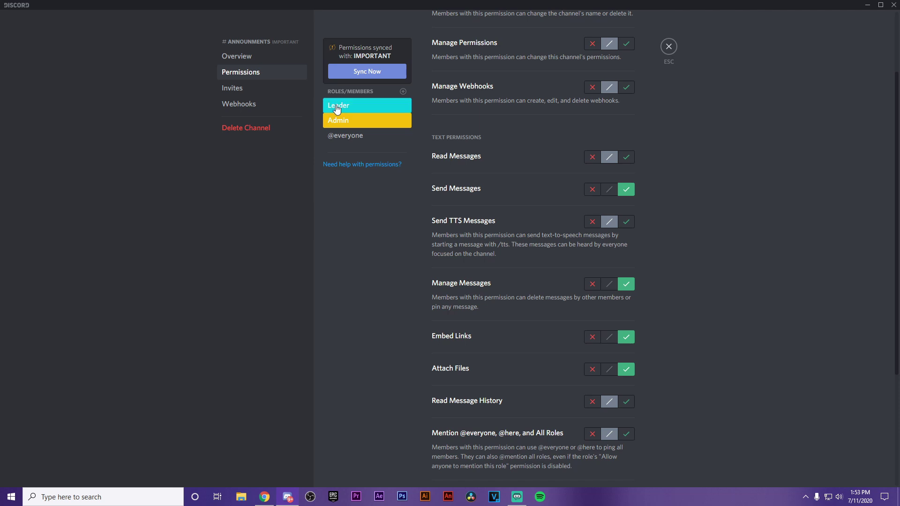
click(336, 120)
click(333, 107)
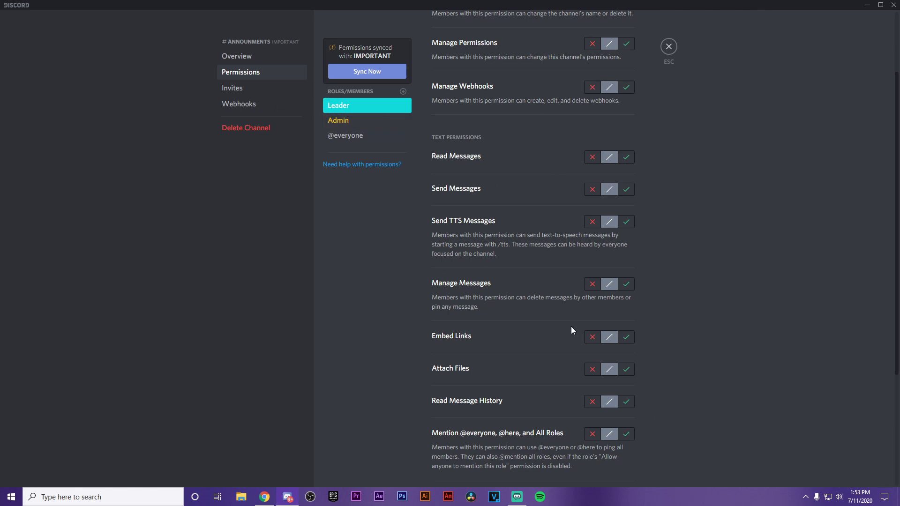
click(380, 125)
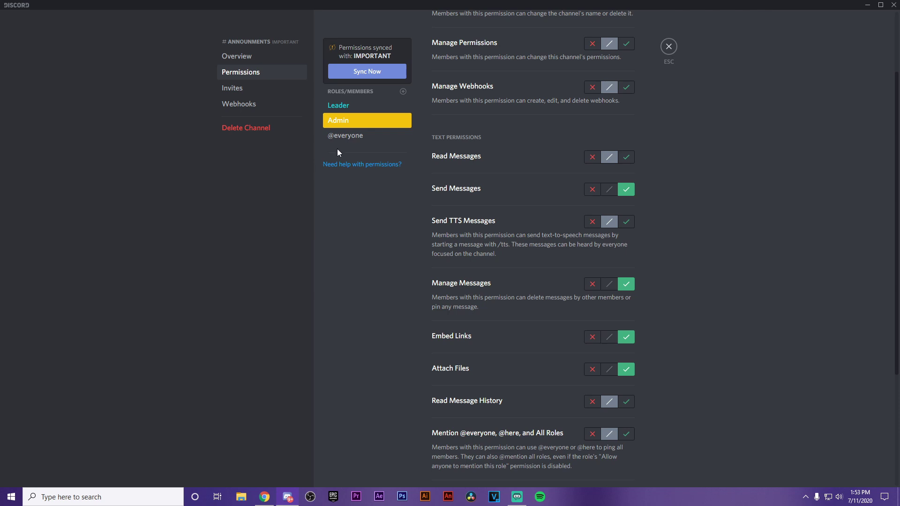
click(403, 91)
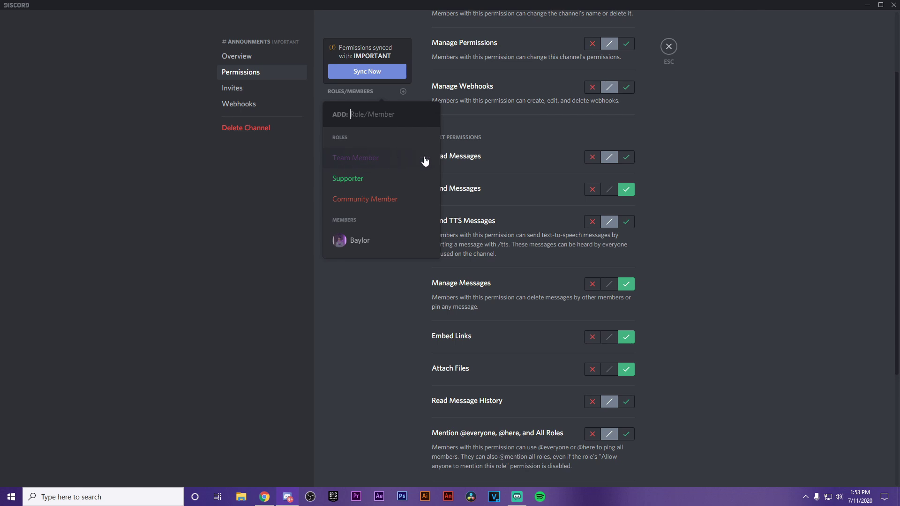
click(554, 136)
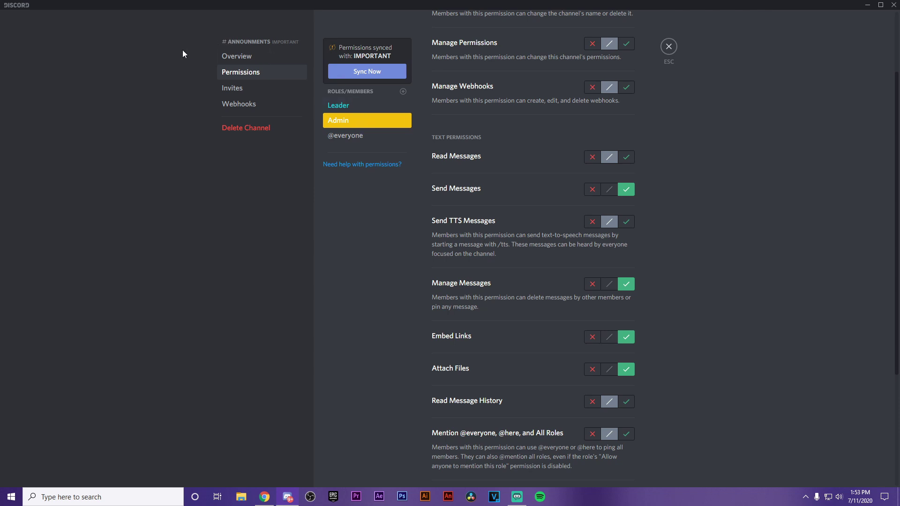
click(376, 138)
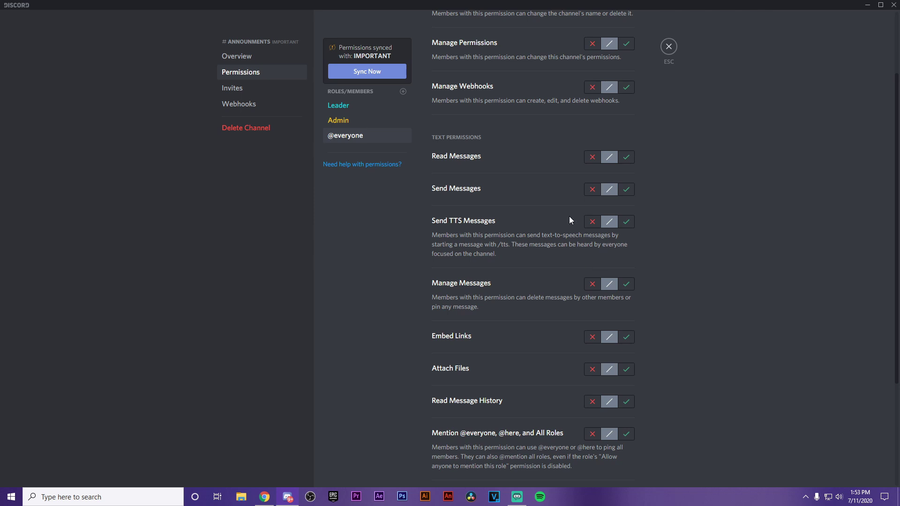
click(593, 192)
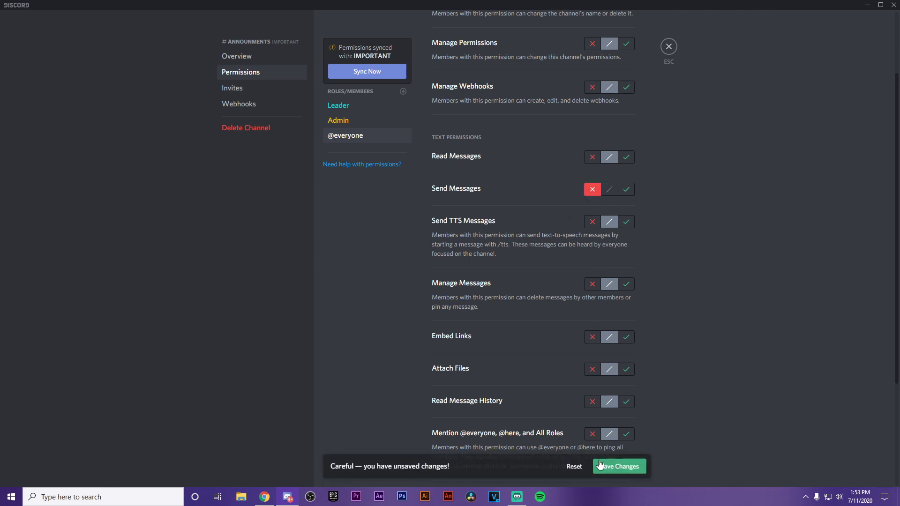
click(593, 222)
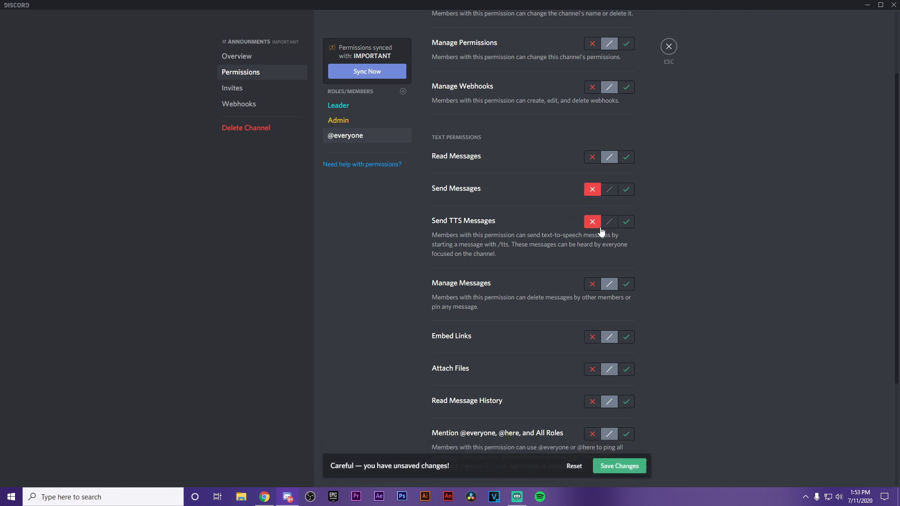
click(597, 466)
scroll(532, 201, up, 3)
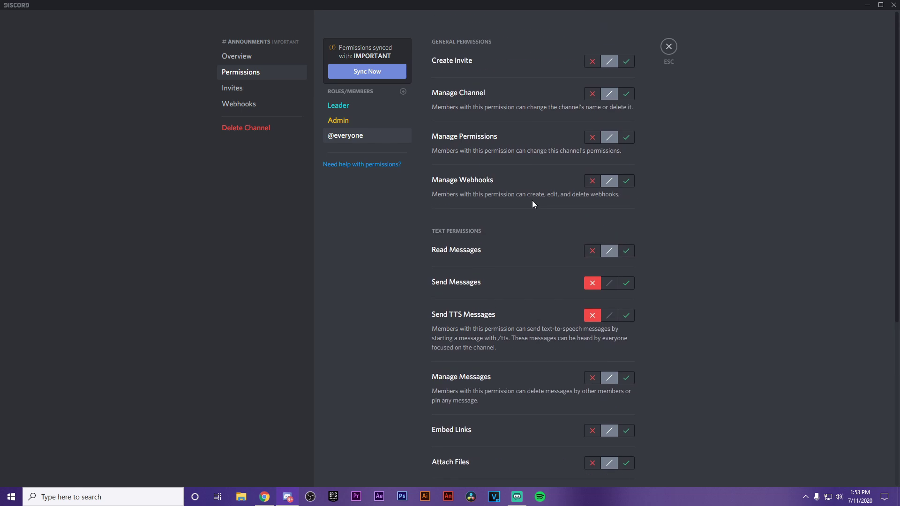
click(669, 48)
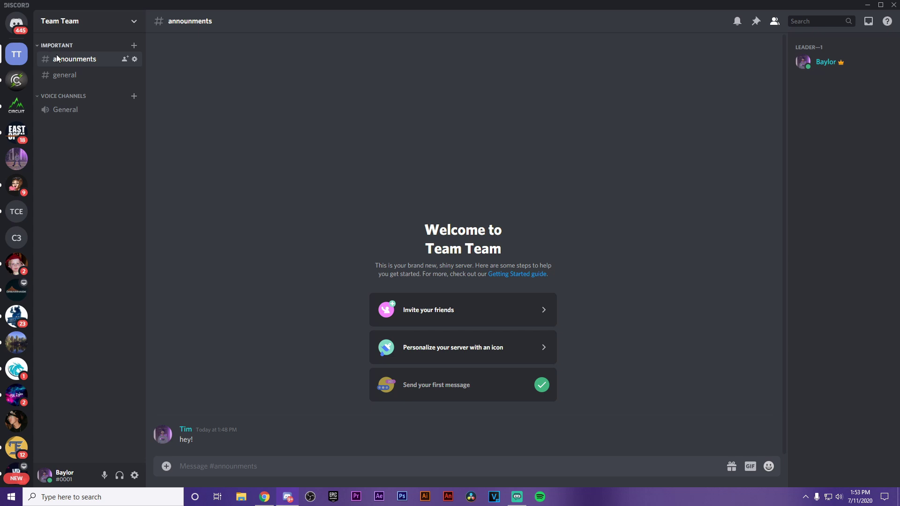
Switch to the East Open server and look through its announcements channel as an example of restricted posting.
mouse_move(211, 433)
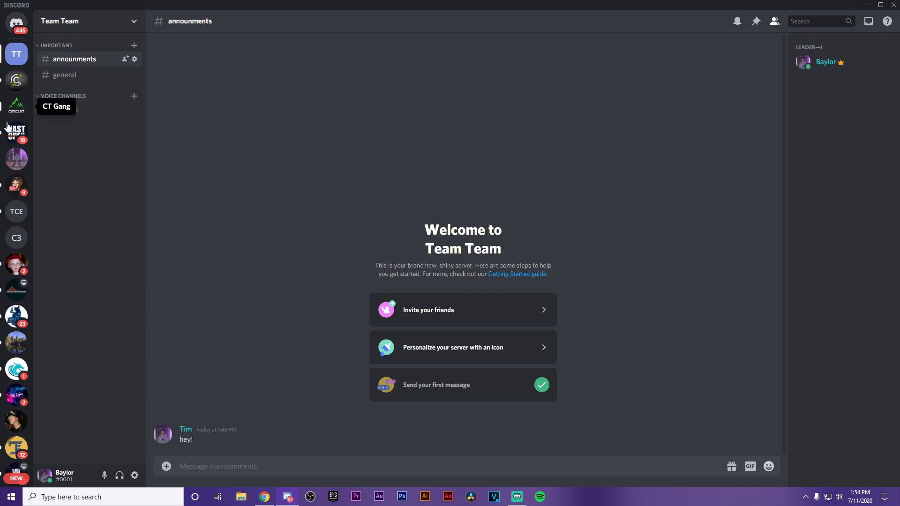
click(12, 142)
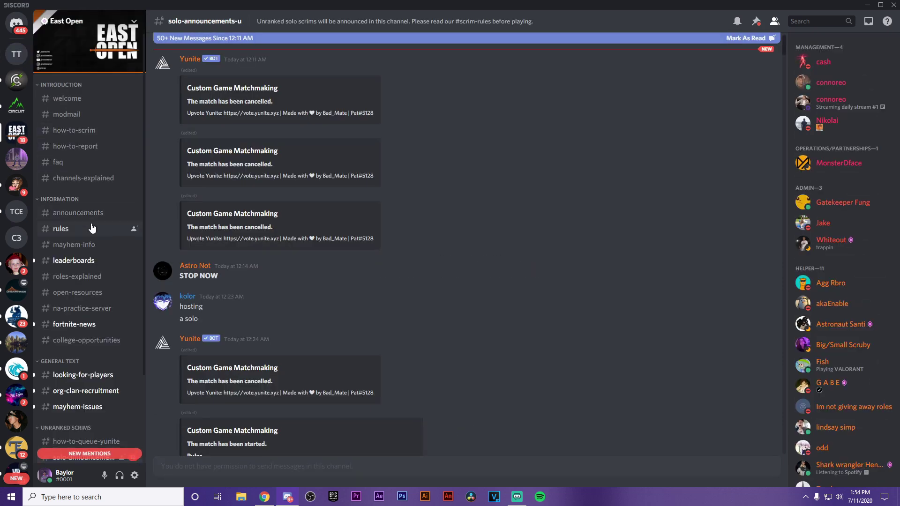
click(106, 213)
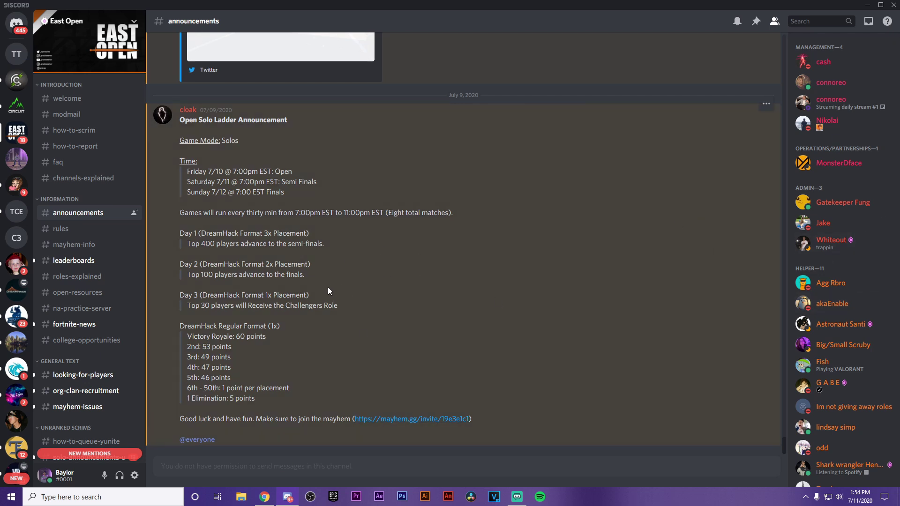
click(188, 110)
scroll(292, 283, up, 5)
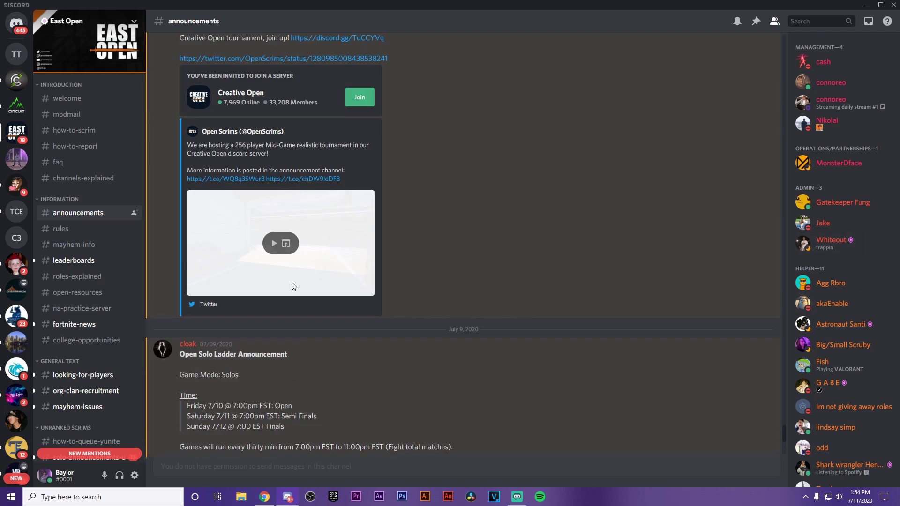
scroll(277, 283, down, 8)
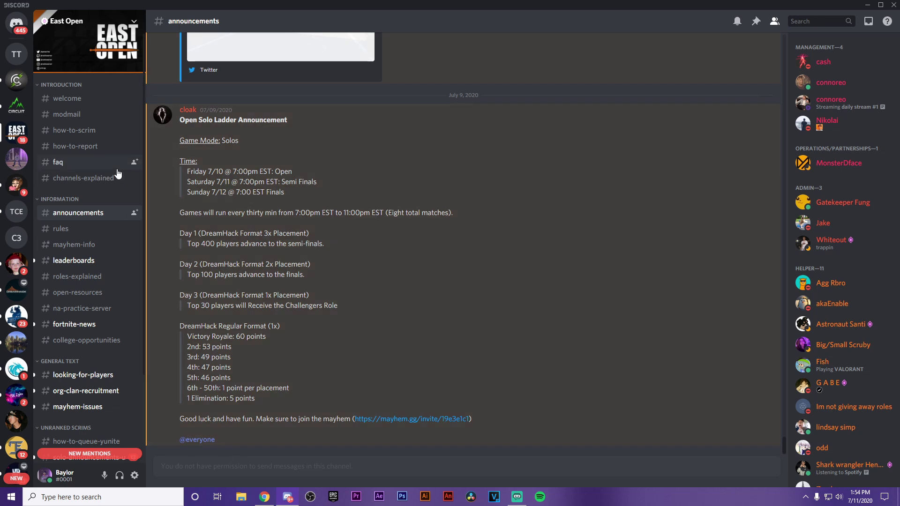
Enter the test text "hdhdhdhdh" in East Open's looking-for-players channel and clear it without sending.
scroll(80, 344, down, 2)
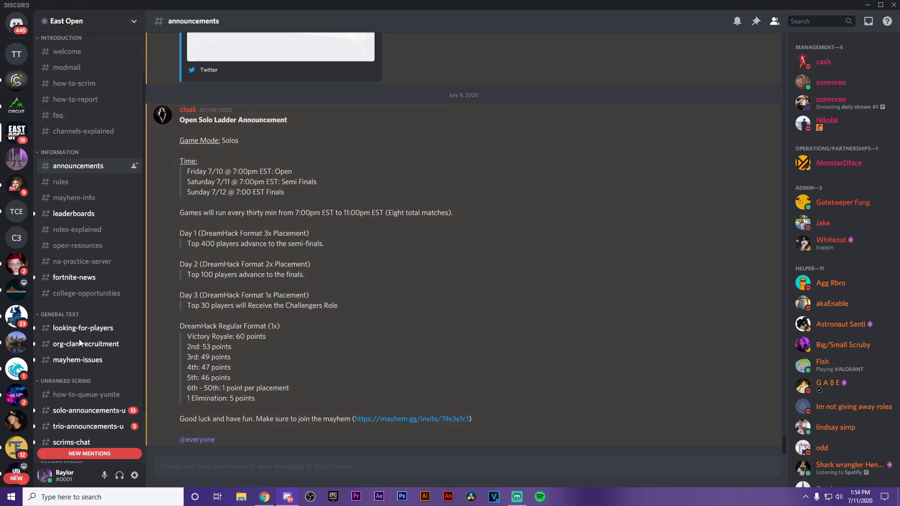
scroll(80, 343, down, 3)
click(82, 267)
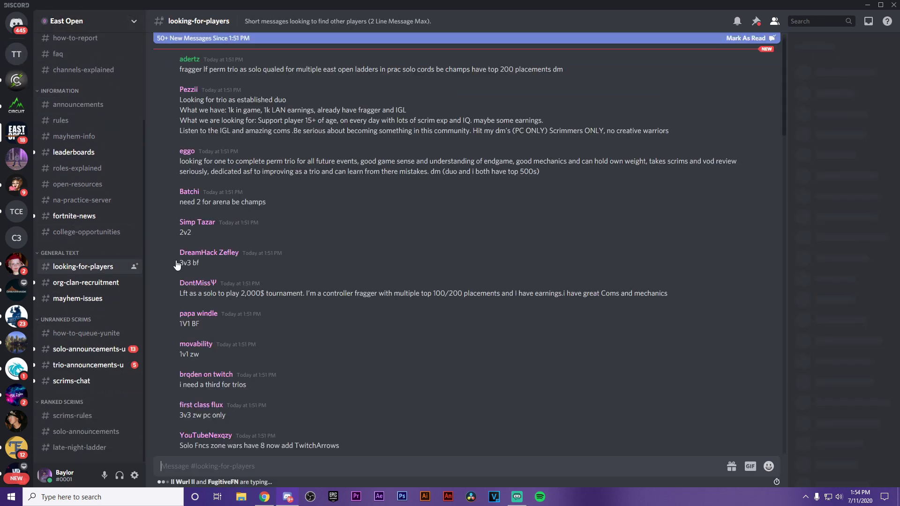
scroll(251, 241, down, 15)
text(hdhdhdhdh)
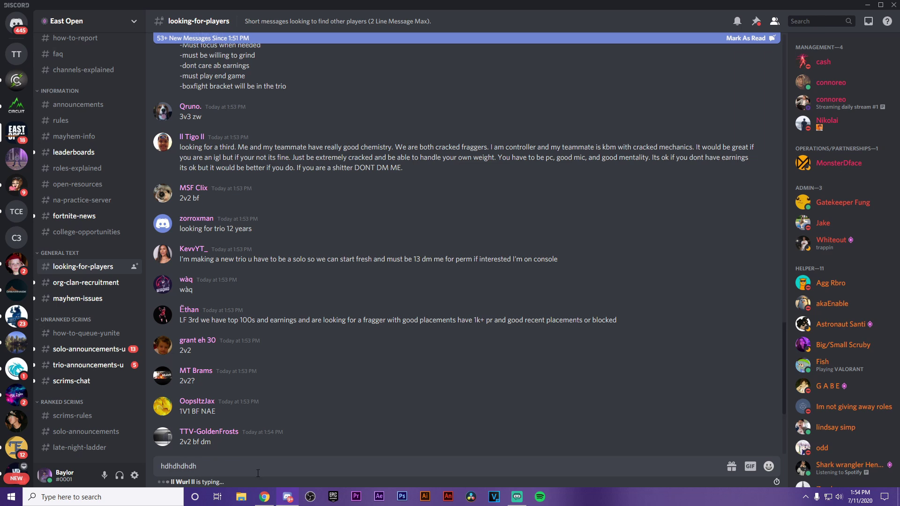
drag(253, 468, 139, 454)
key(BackSpace)
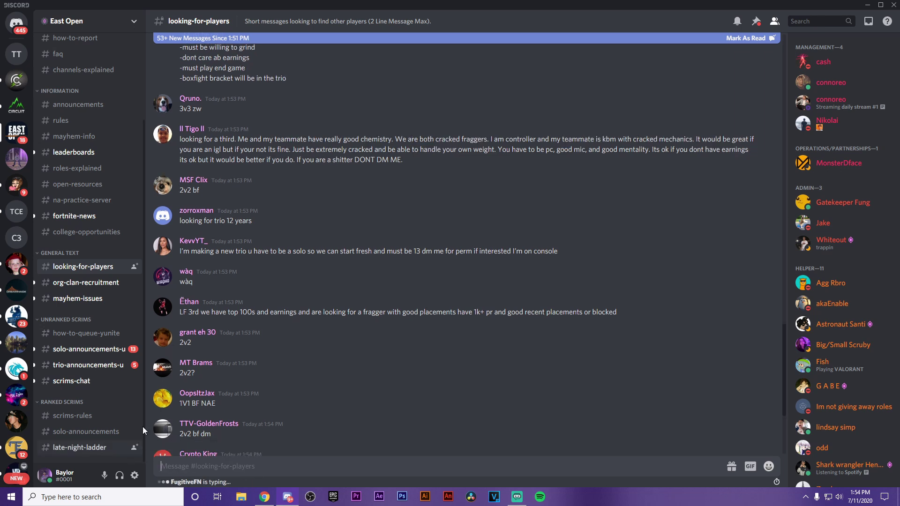
click(17, 49)
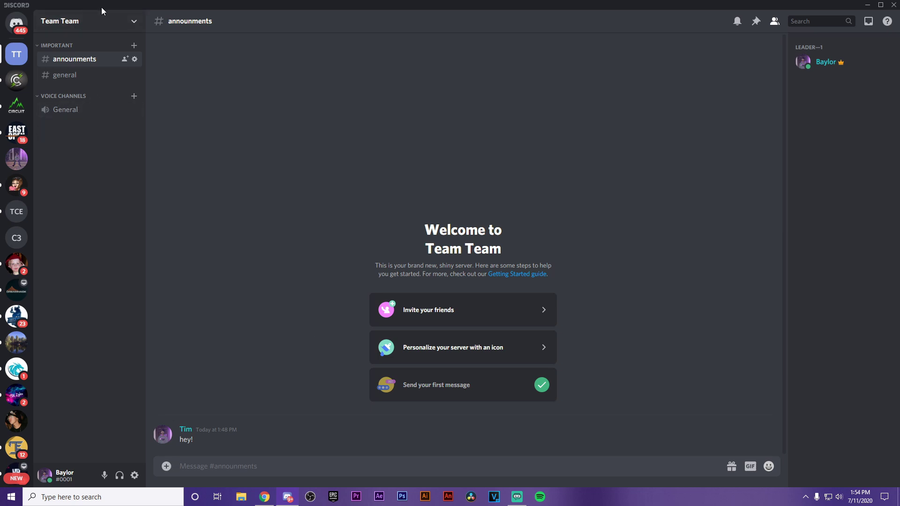
click(17, 82)
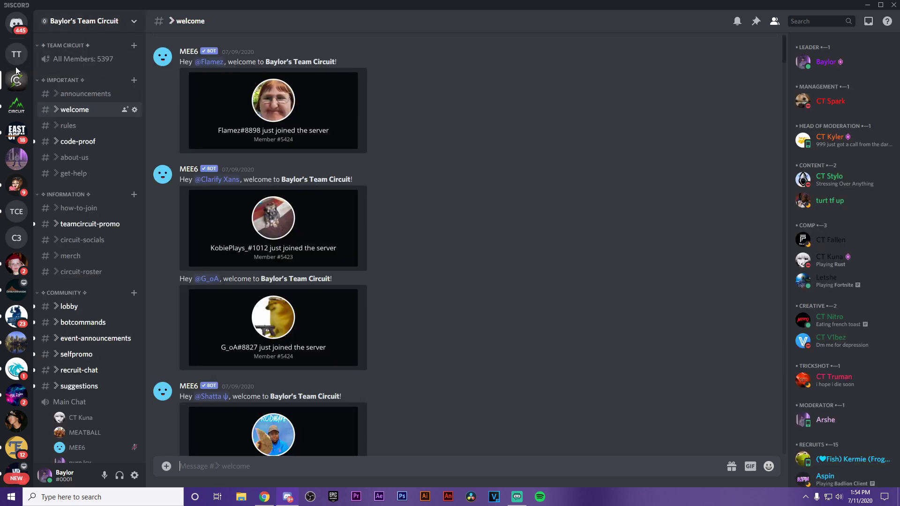
click(16, 53)
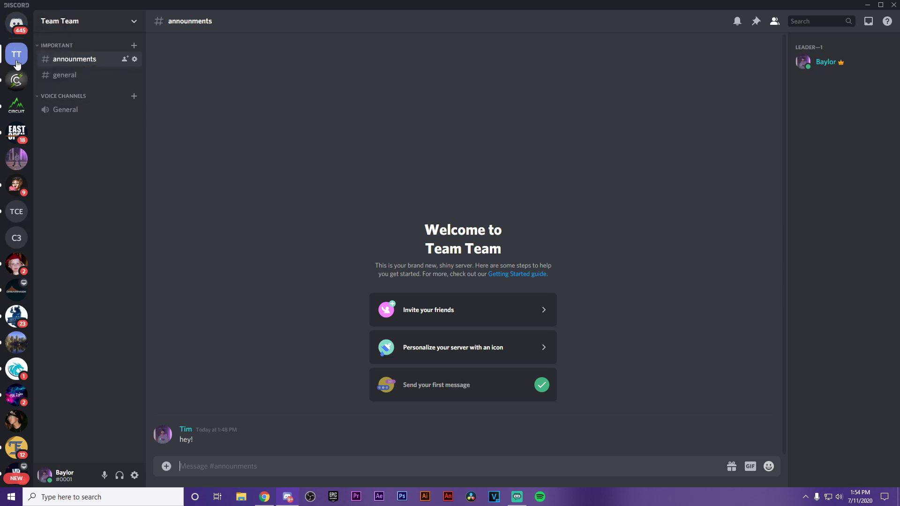
click(15, 78)
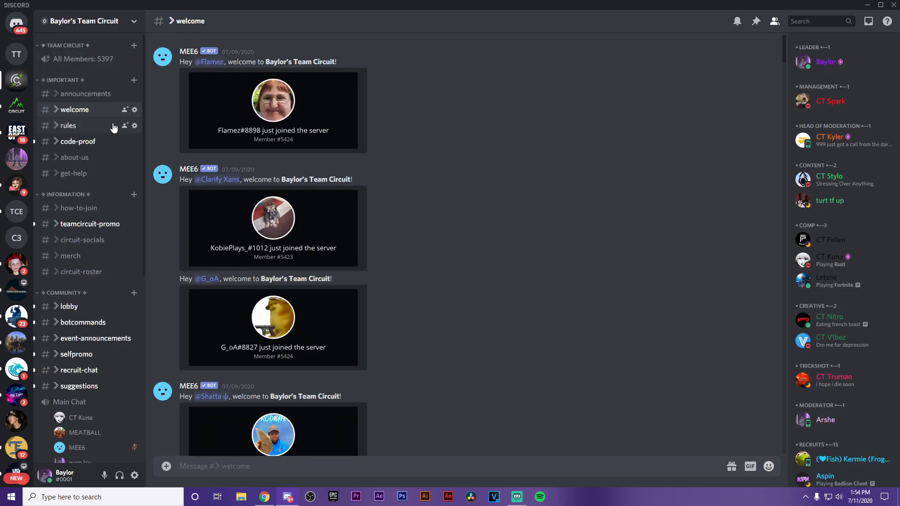
click(75, 157)
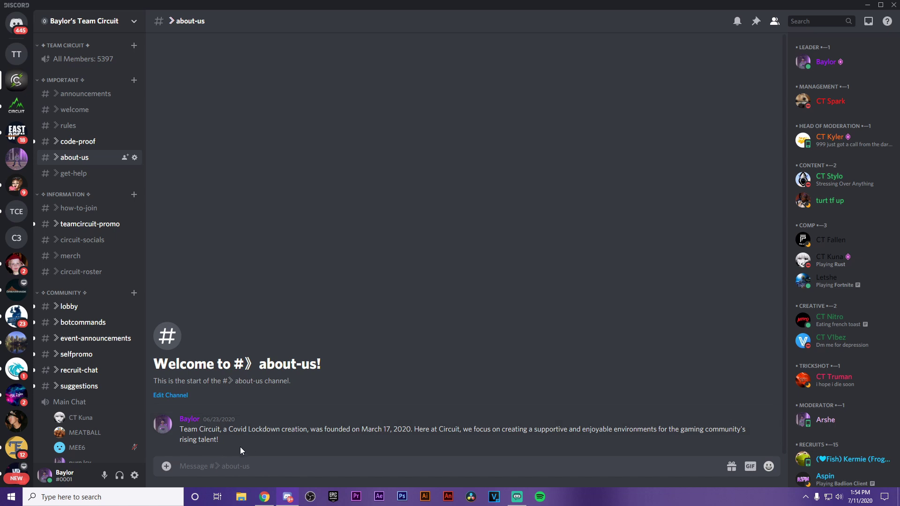
drag(222, 441, 186, 429)
click(205, 432)
click(134, 159)
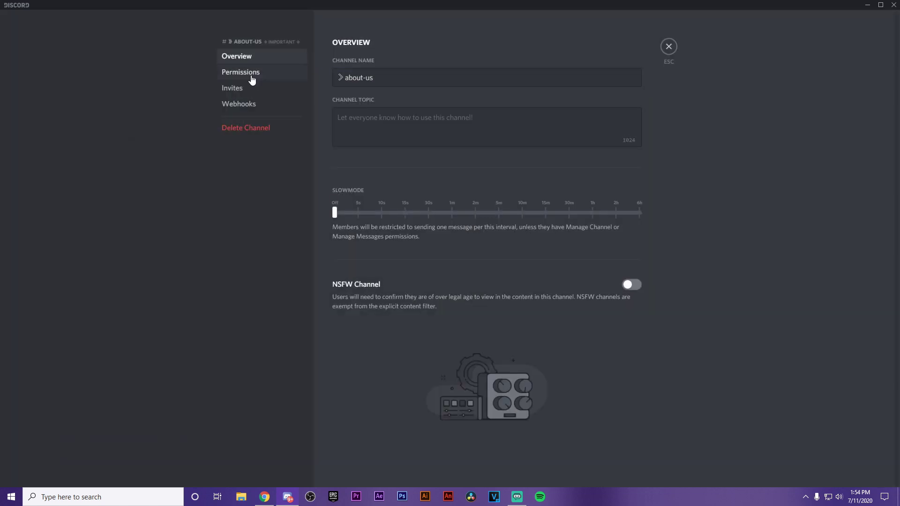
click(252, 75)
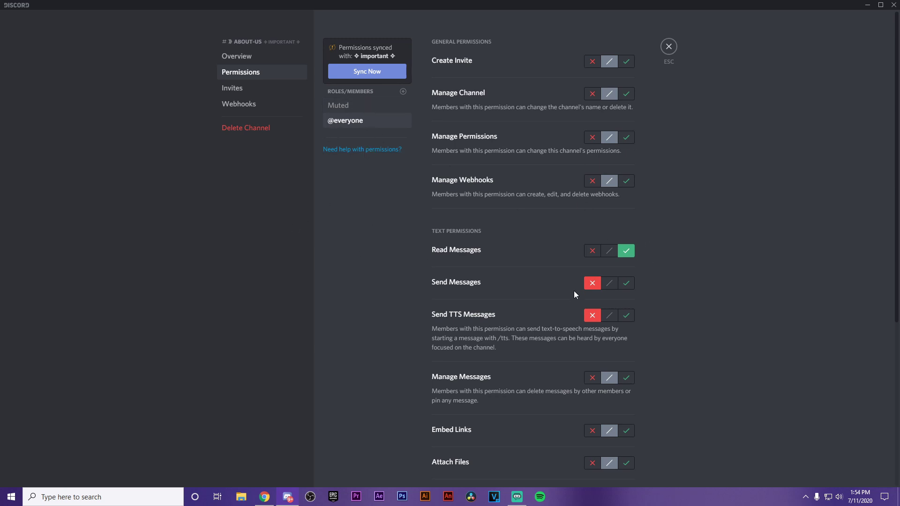
Close the channel settings and read through Team Circuit's about-us, rules and how-to-join channels as examples.
click(668, 46)
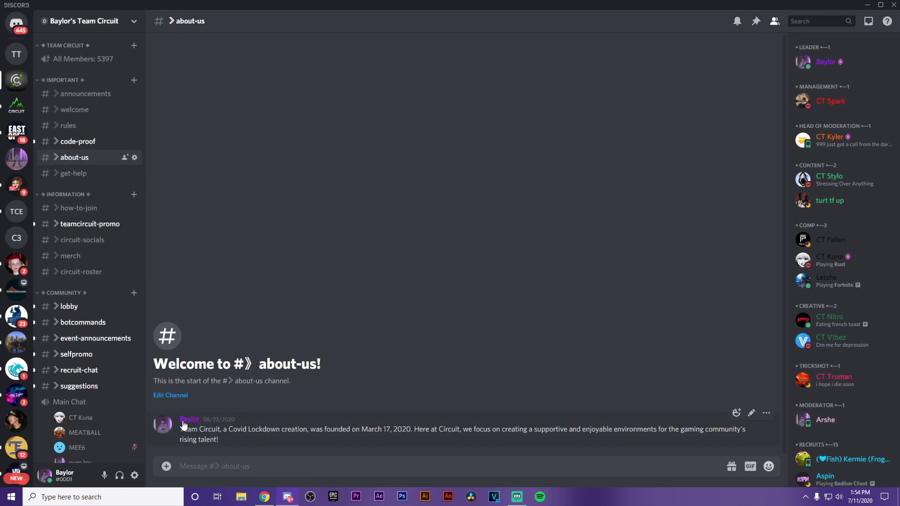
mouse_move(252, 429)
mouse_down()
mouse_move(188, 430)
mouse_move(252, 429)
mouse_up()
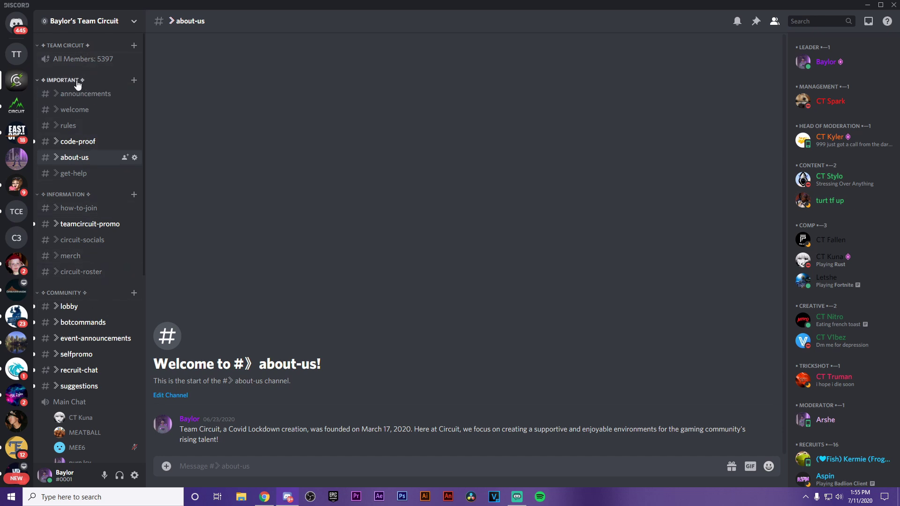
click(97, 133)
scroll(223, 254, up, 5)
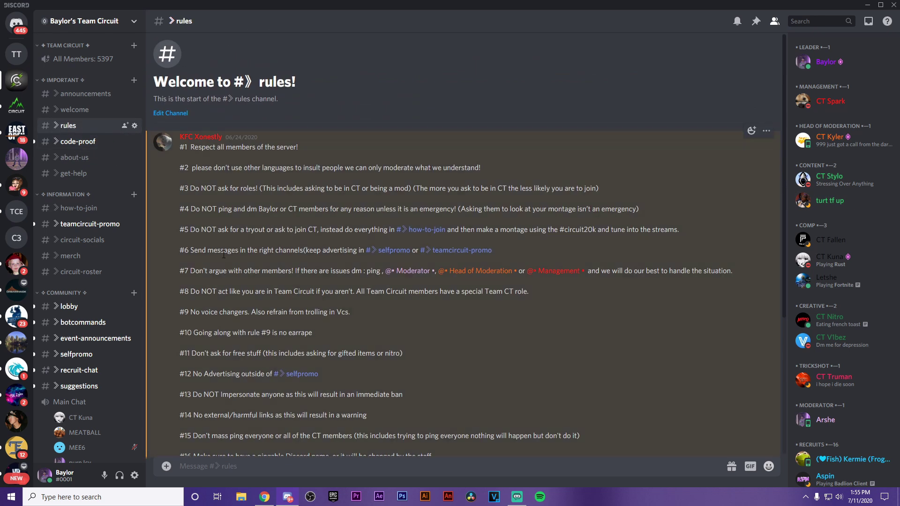
scroll(291, 305, down, 5)
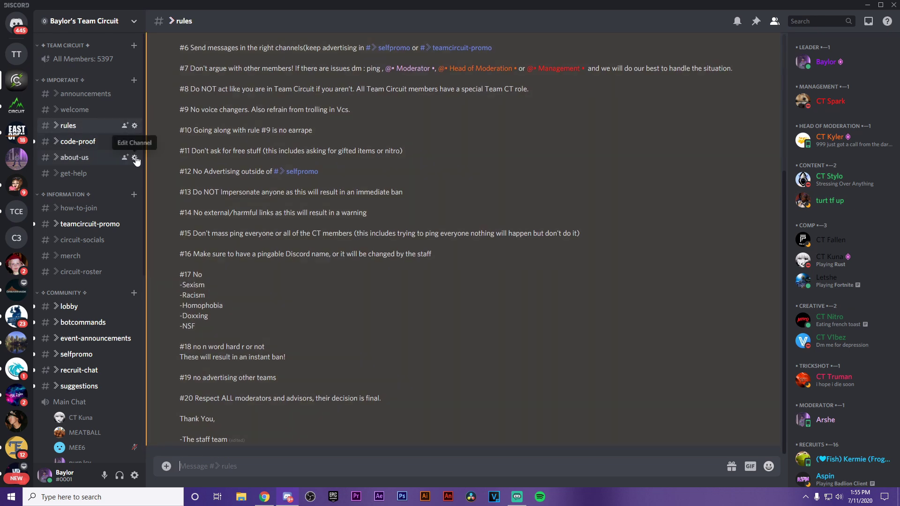
scroll(280, 161, up, 3)
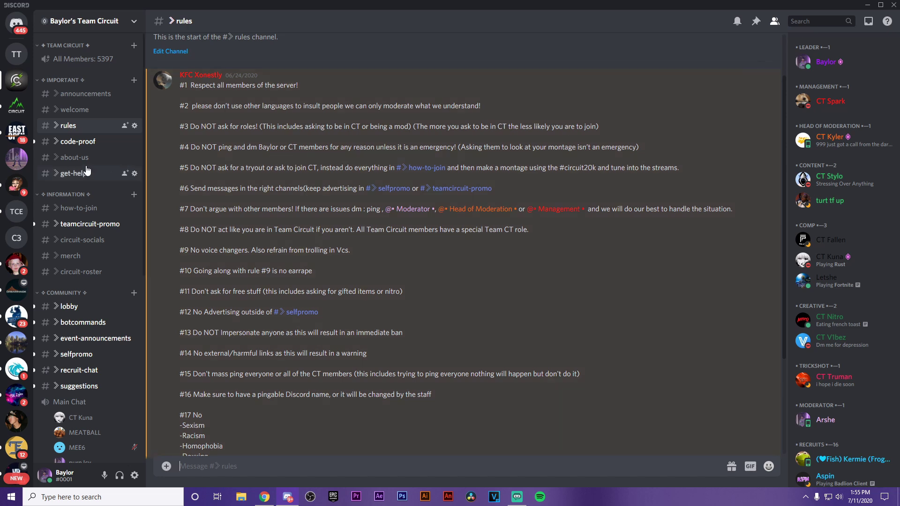
scroll(84, 205, down, 3)
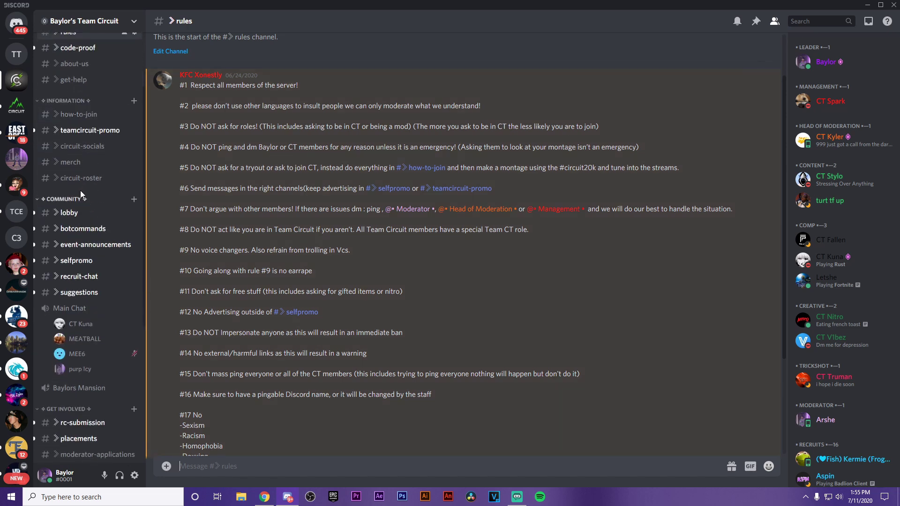
click(85, 117)
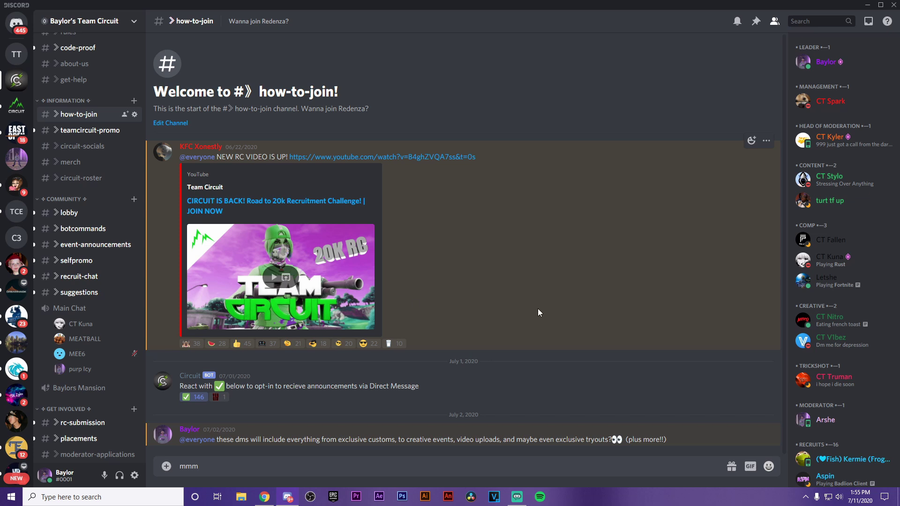
Switch to the Team Team server and create a category named Team Info.
click(19, 62)
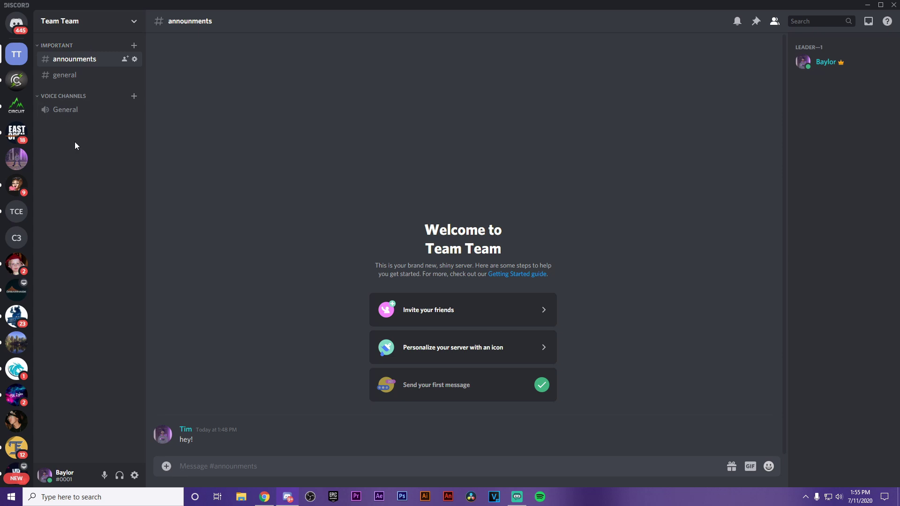
right_click(84, 162)
click(117, 208)
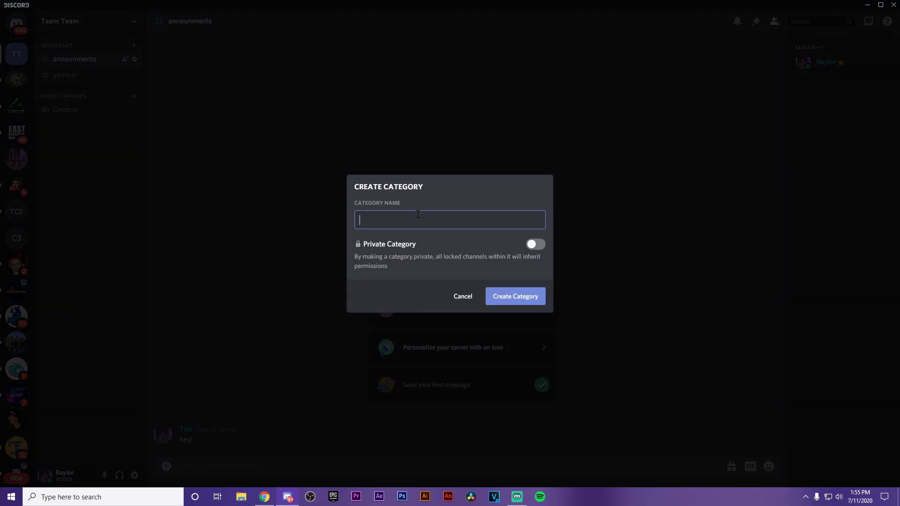
text(Team INFOI)
click(489, 302)
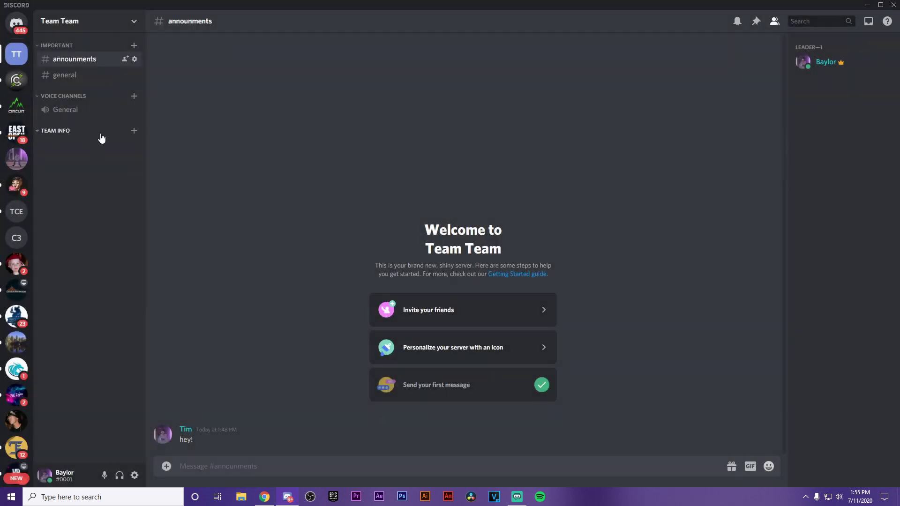
Create a text channel named how-to-join in the Team Info category.
click(134, 130)
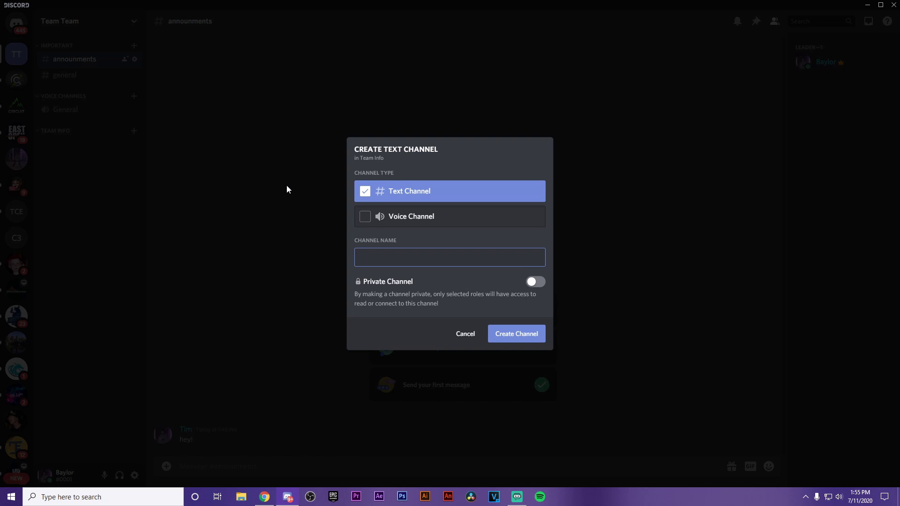
text(how-to-join)
click(525, 338)
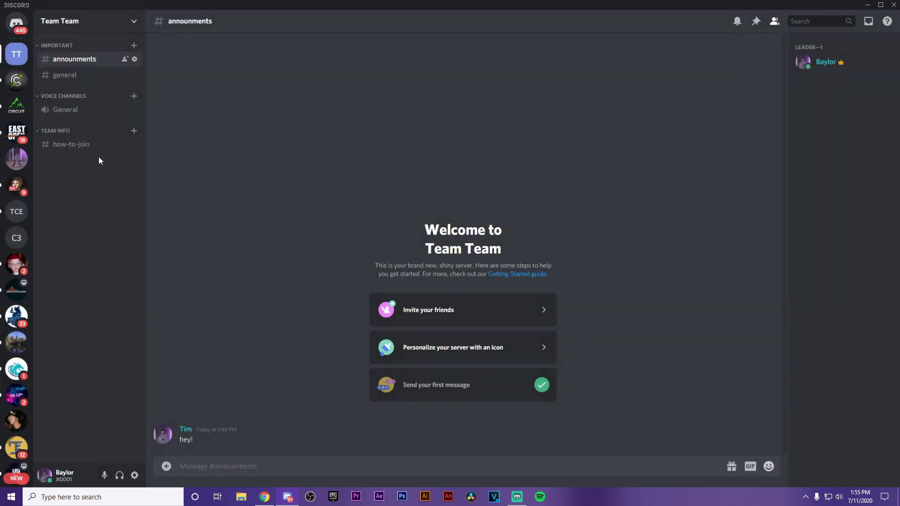
click(17, 80)
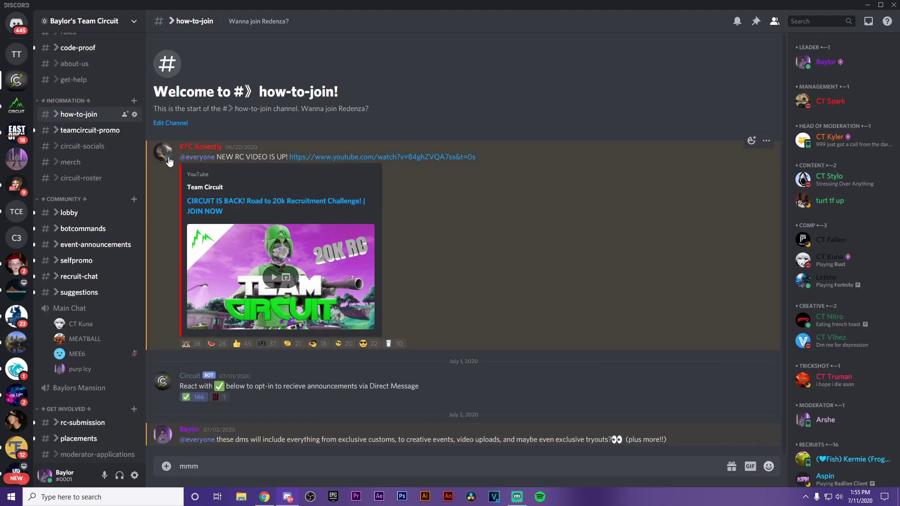
drag(178, 155, 491, 161)
click(501, 158)
drag(429, 392, 187, 386)
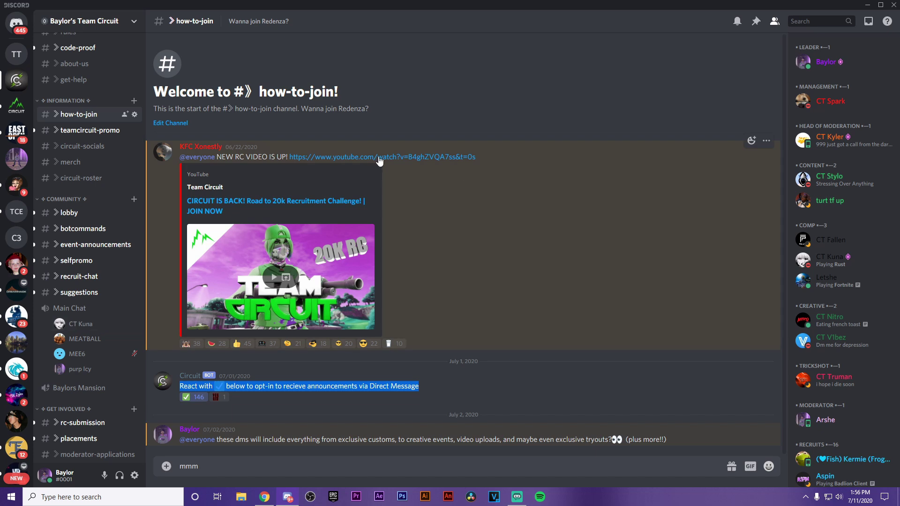
drag(503, 157, 174, 162)
key(ctrl+c)
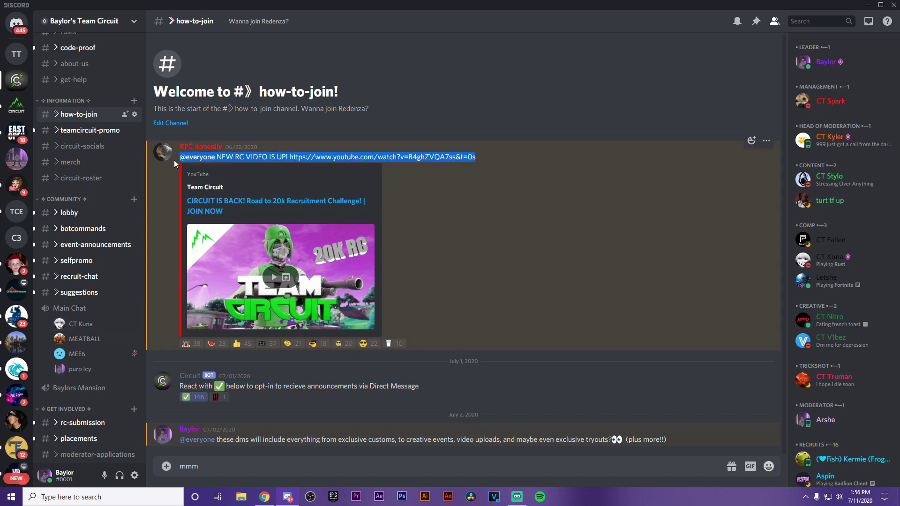
Post the copied recruitment video message in Team Team's how-to-join channel.
click(16, 54)
click(212, 462)
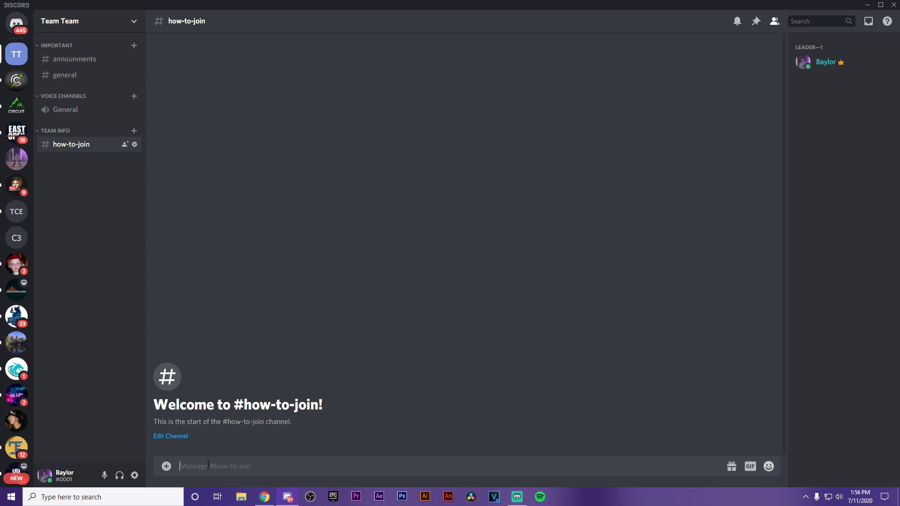
key(ctrl+v)
key(Return)
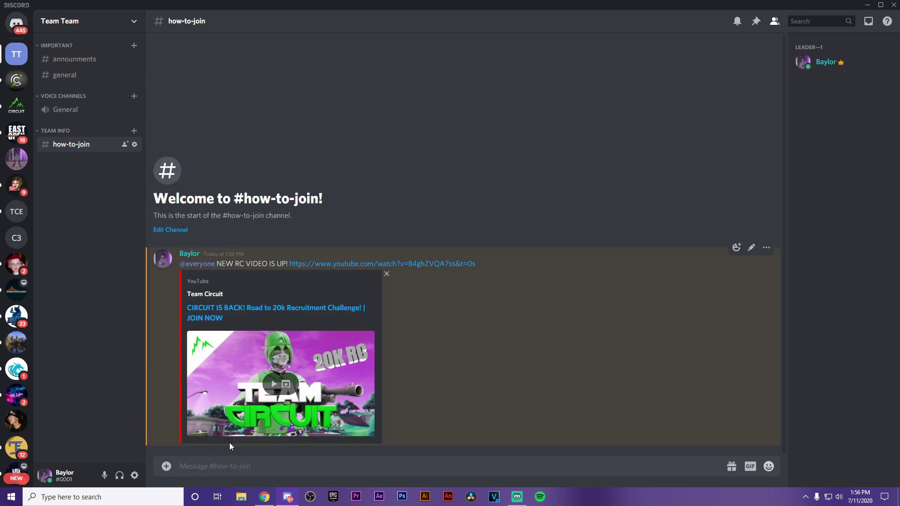
Send a #how-to-join channel mention in Team Team's general channel and follow its link.
click(75, 76)
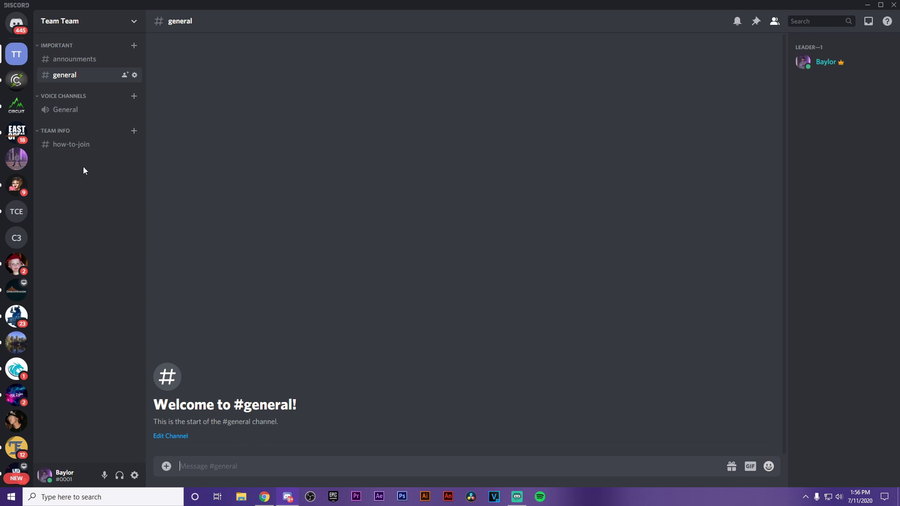
text(#)
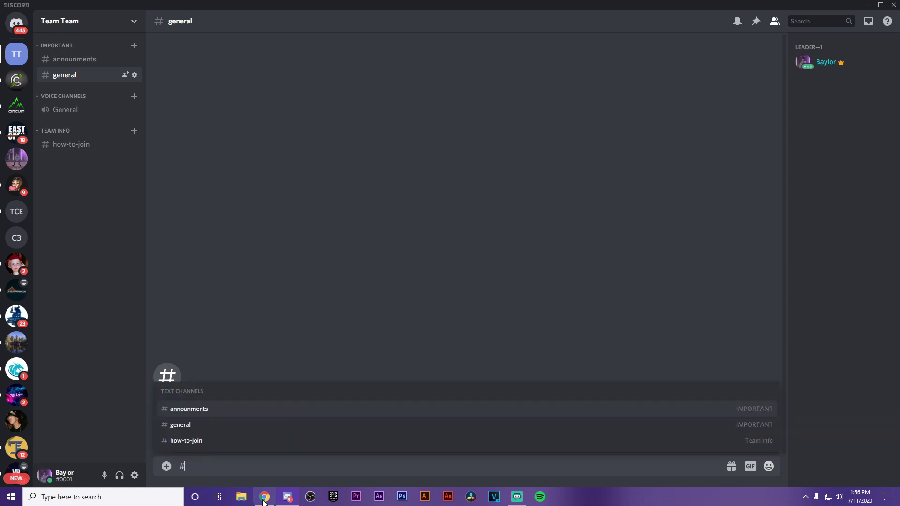
click(245, 442)
key(Return)
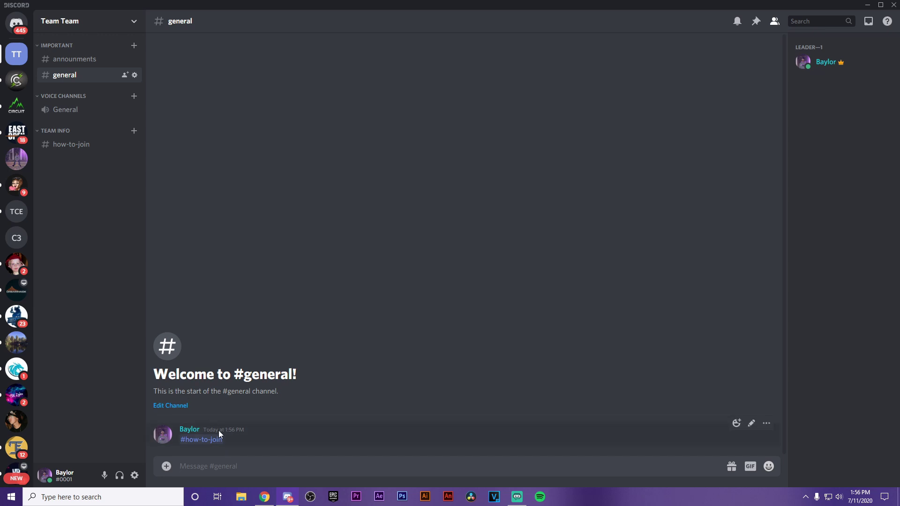
click(203, 441)
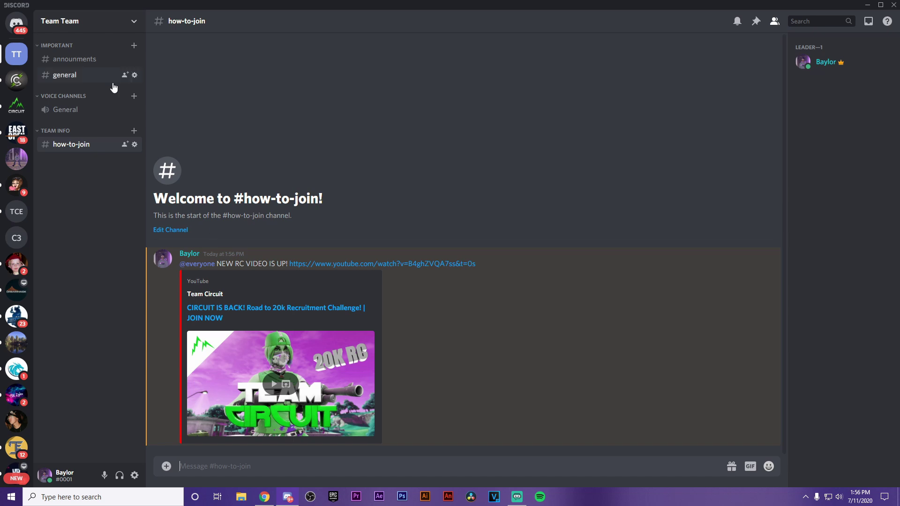
Add the Admin role to the how-to-join channel's permissions, allow it Send Messages and Send TTS Messages, and save.
click(135, 145)
click(260, 73)
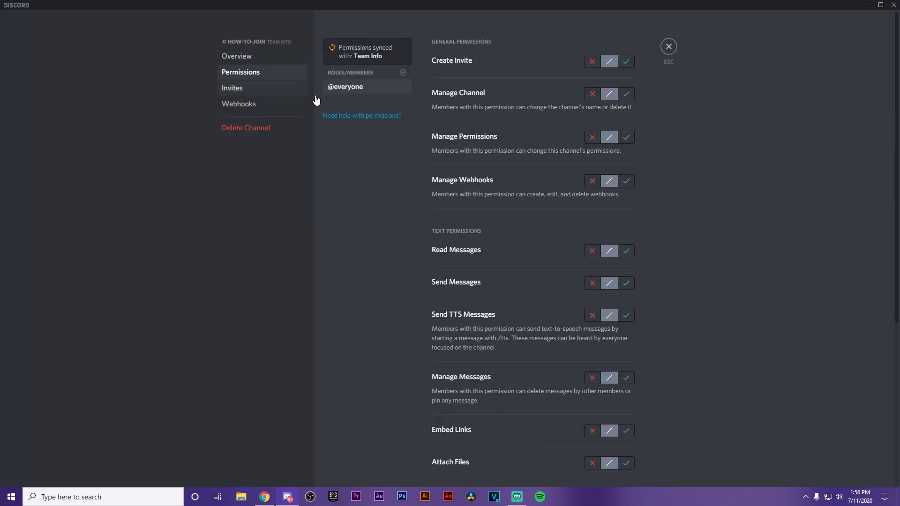
click(401, 74)
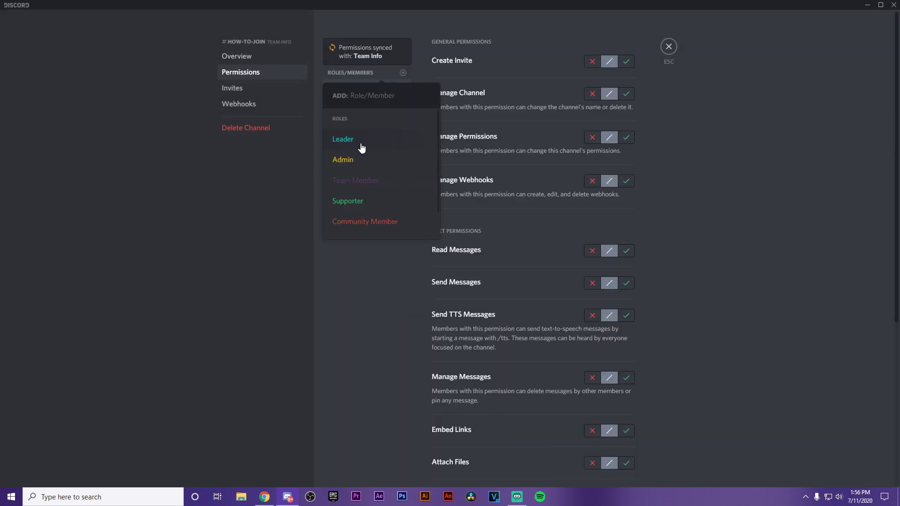
click(359, 158)
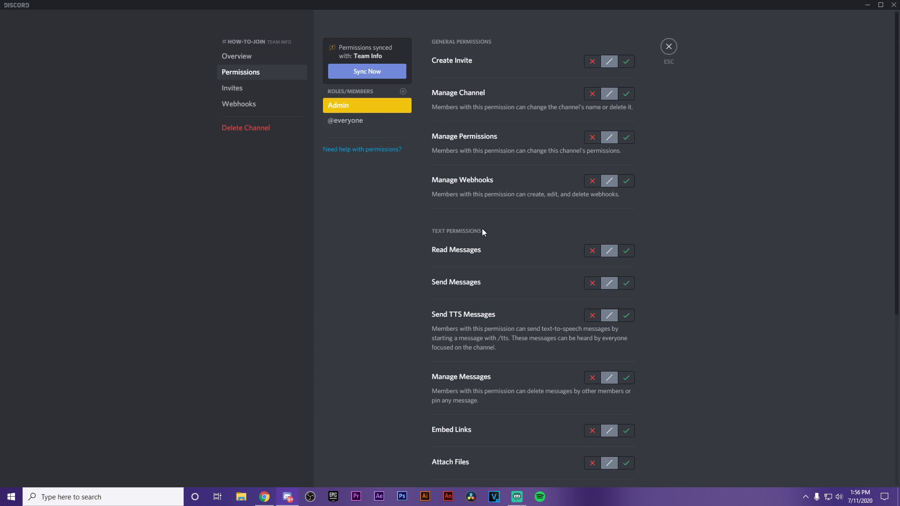
click(626, 283)
click(626, 316)
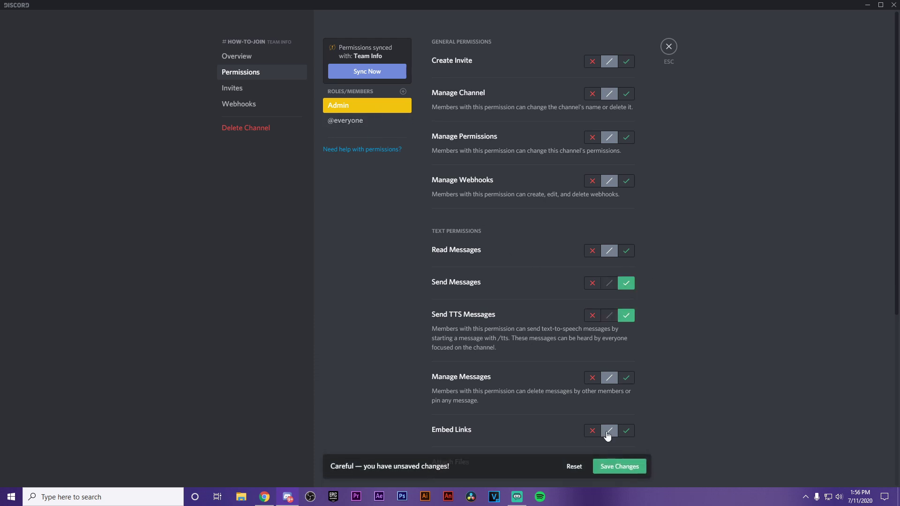
click(602, 464)
click(373, 122)
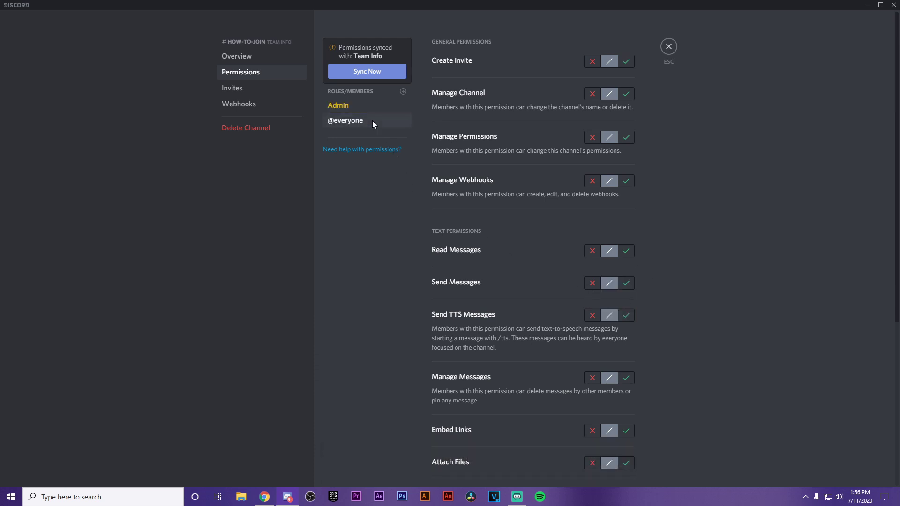
click(592, 251)
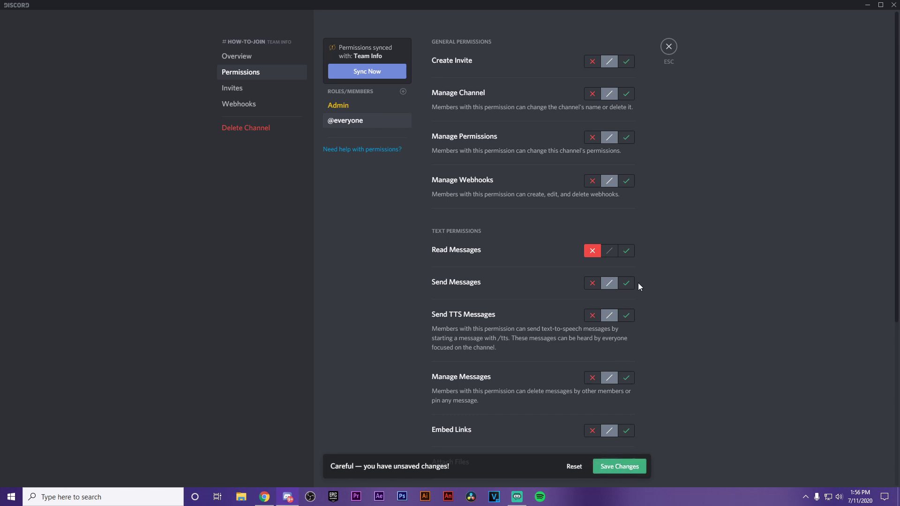
click(626, 251)
click(591, 283)
click(592, 315)
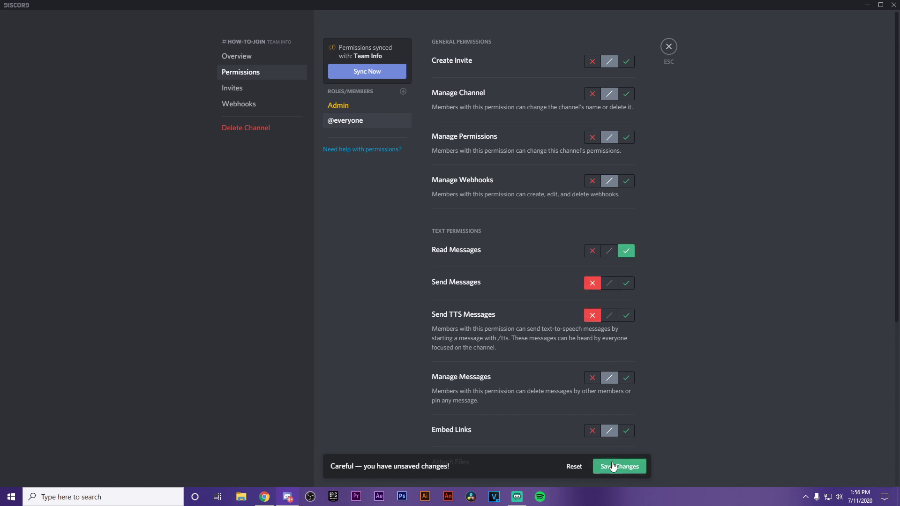
click(669, 46)
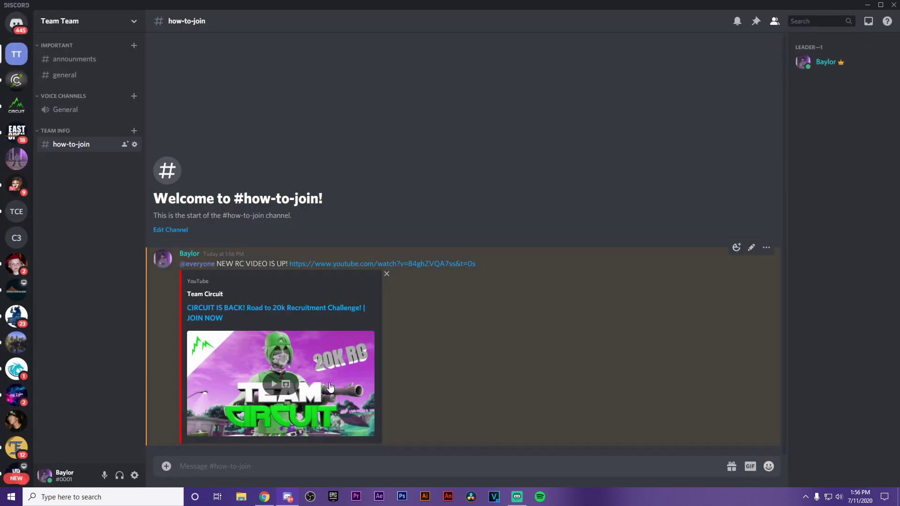
Switch to the Team Circuit server and look through its code-proof, about-us, get-help and teamcircuit-promo channels, toggling the modmail reaction in get-help.
click(17, 80)
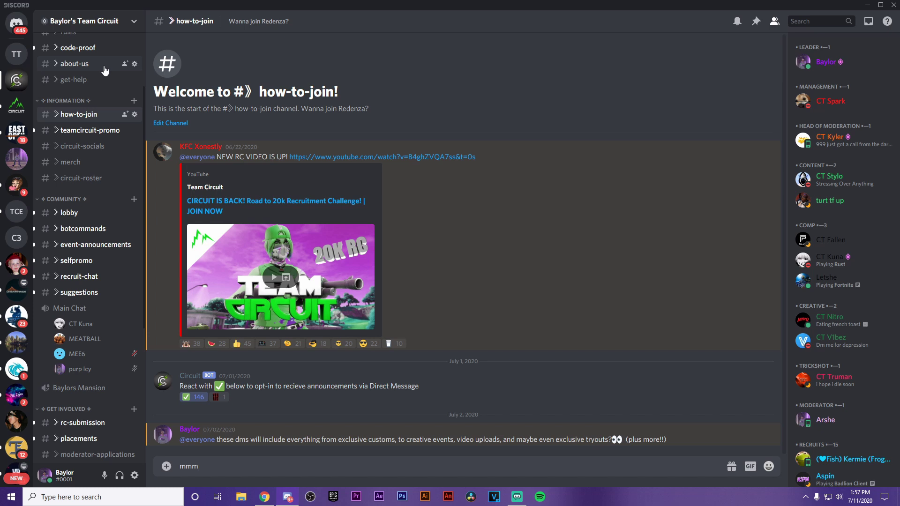
scroll(83, 223, up, 4)
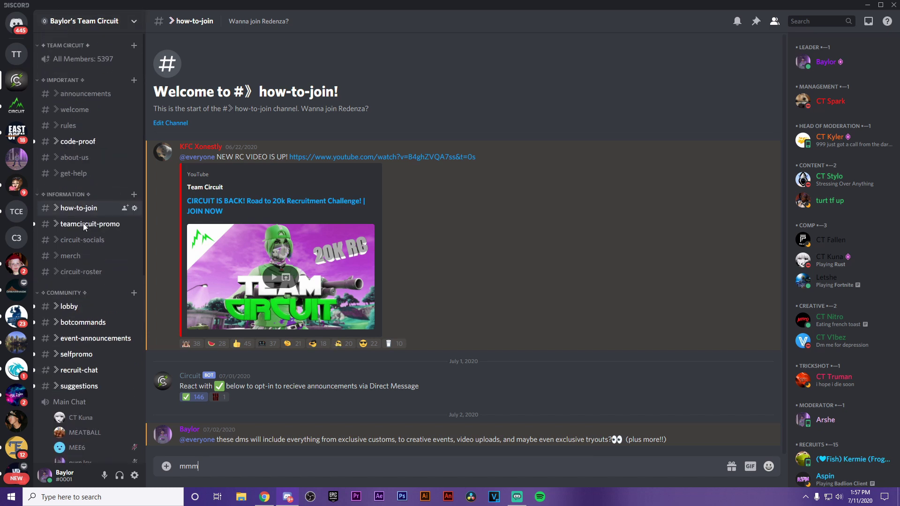
click(70, 141)
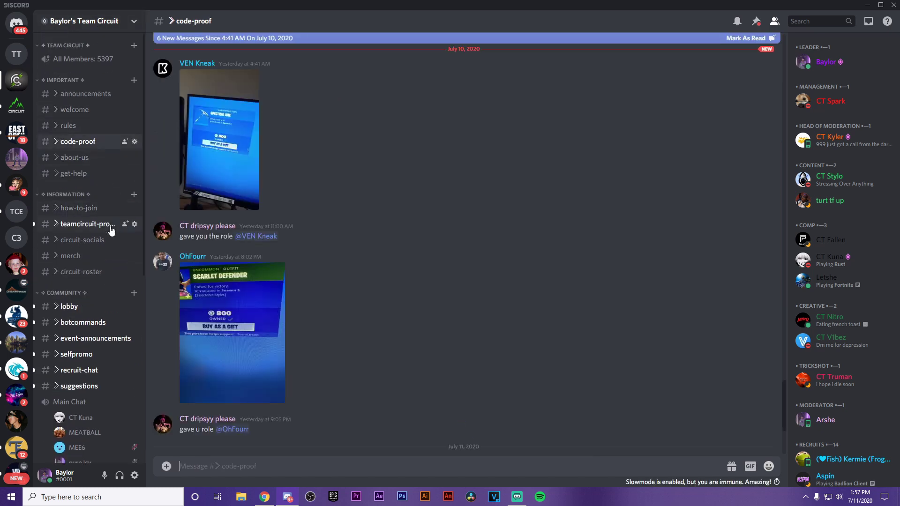
click(72, 158)
click(73, 173)
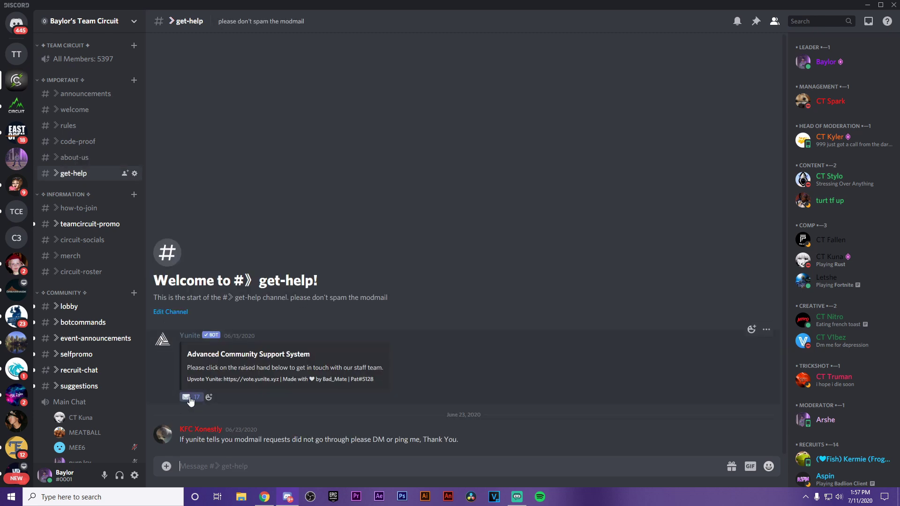
click(197, 398)
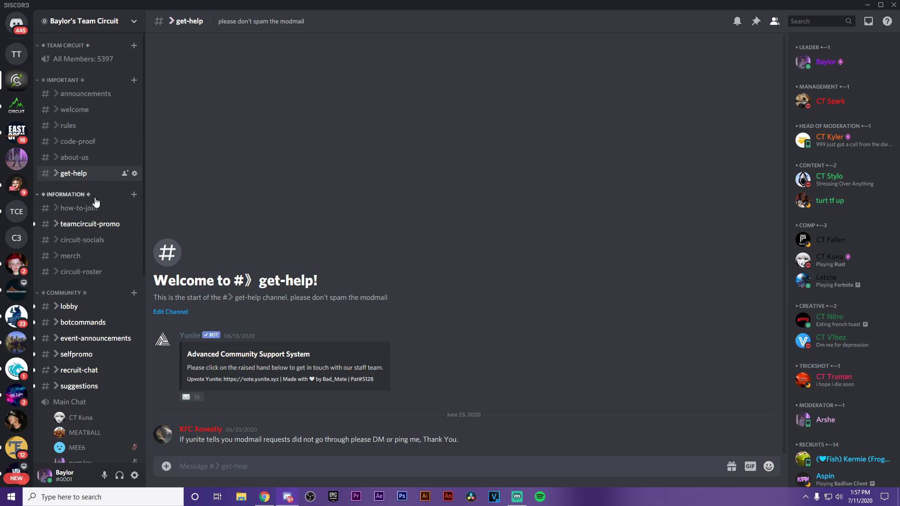
click(94, 224)
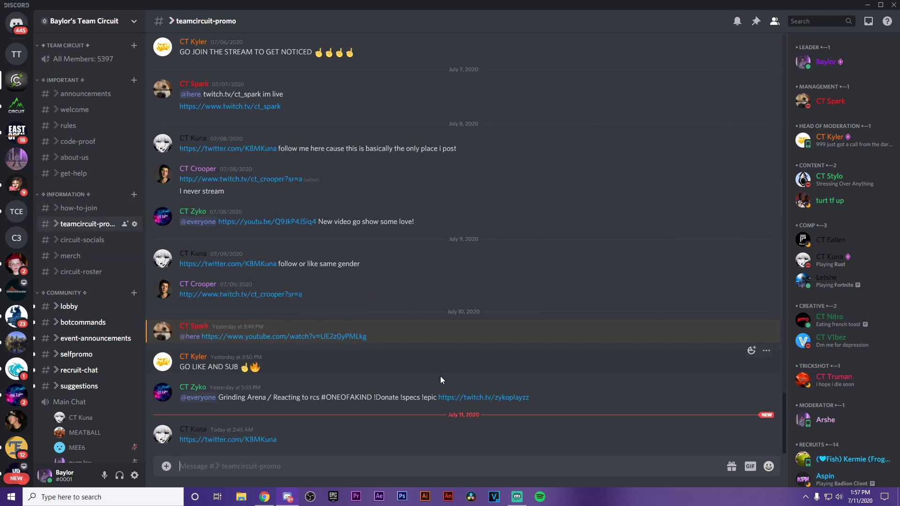
Look back through the teamcircuit-promo messages and view the social links in the circuit-socials channel.
scroll(227, 407, up, 4)
scroll(288, 260, up, 5)
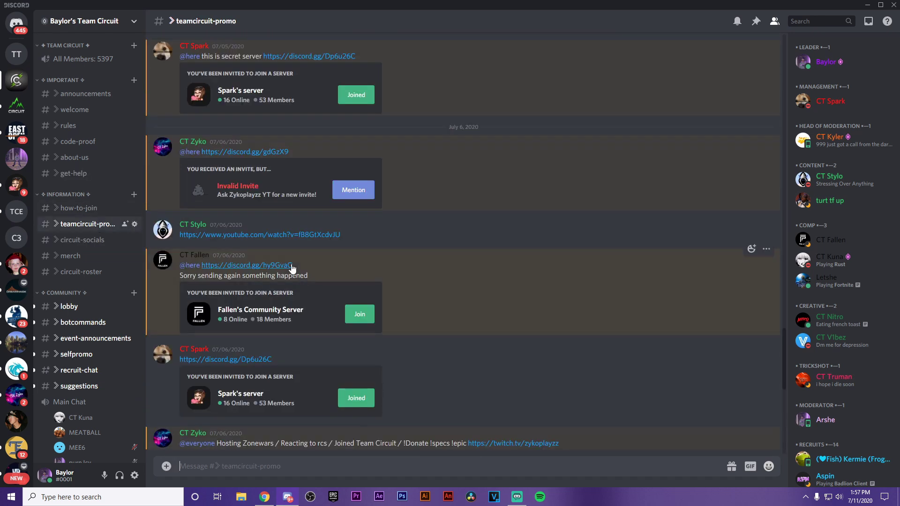
scroll(292, 268, down, 9)
click(81, 240)
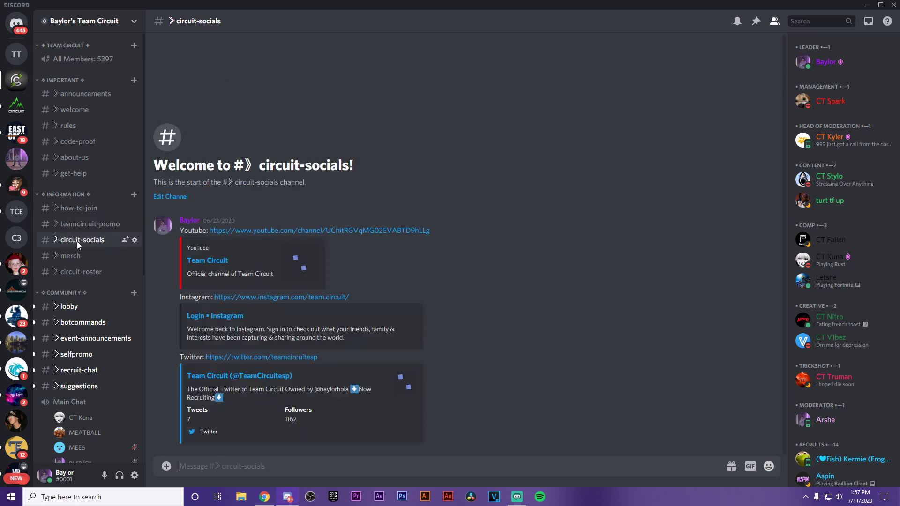
In the Team Team server, create a text channel named tt-socials under Team Info and open it.
click(17, 53)
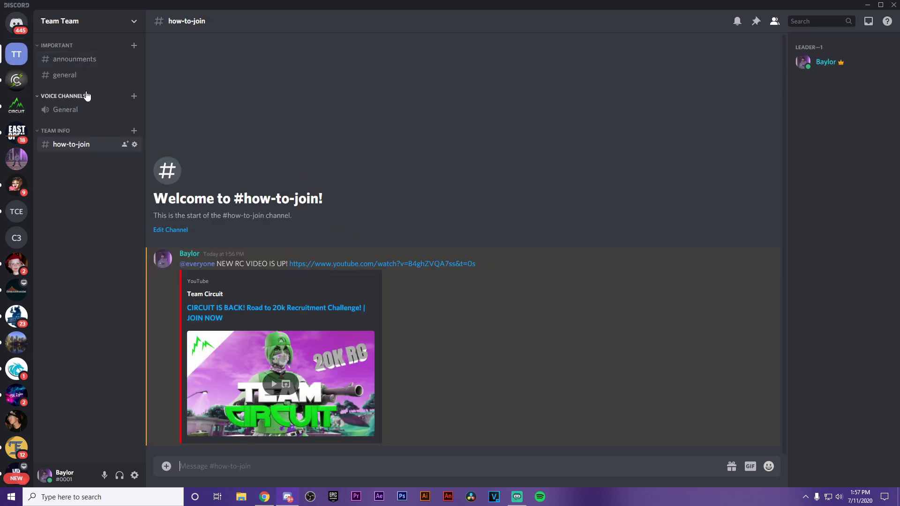
click(134, 131)
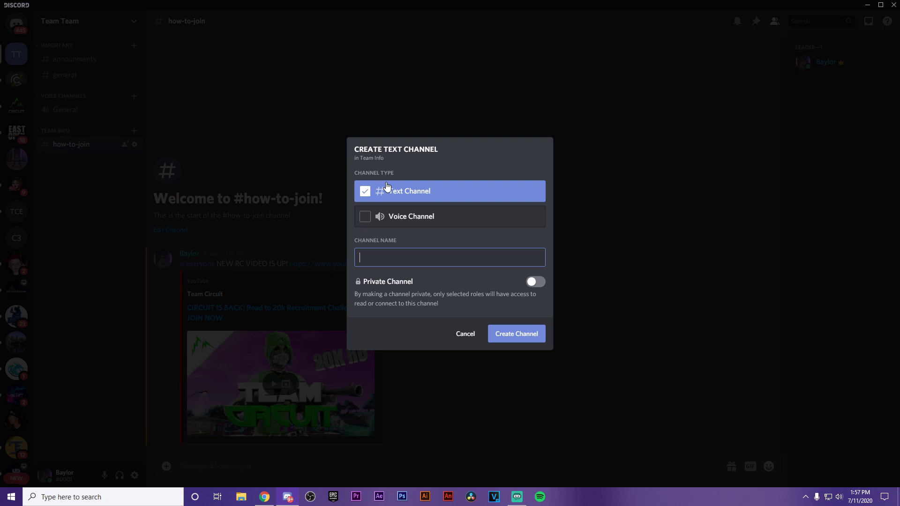
text(tt-info)
text(ocials)
click(498, 334)
click(60, 159)
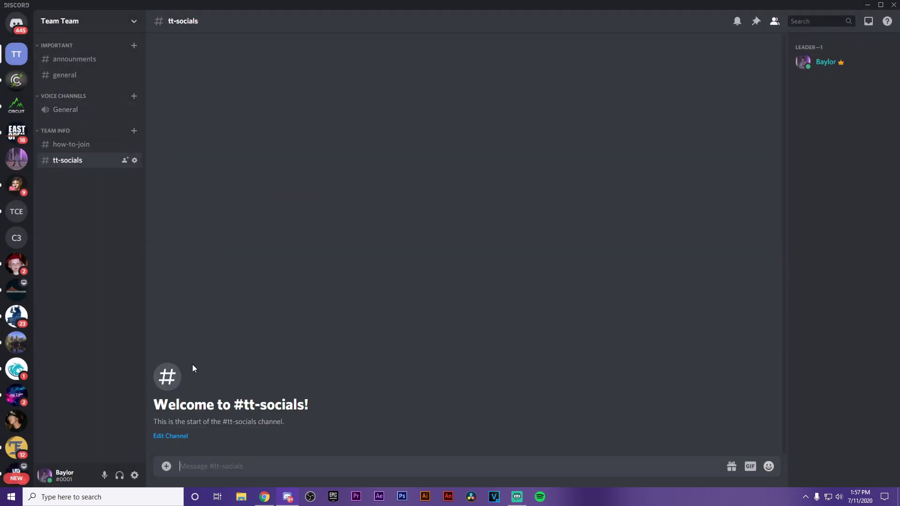
text(instagram)
text(- www.instagram.com/t)
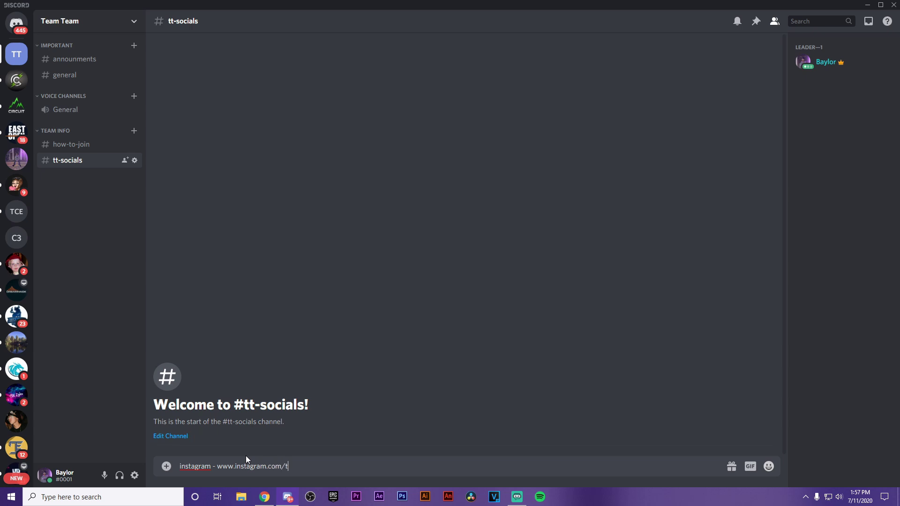
text(eamtean)
key(BackSpace)
text(m)
key(Return)
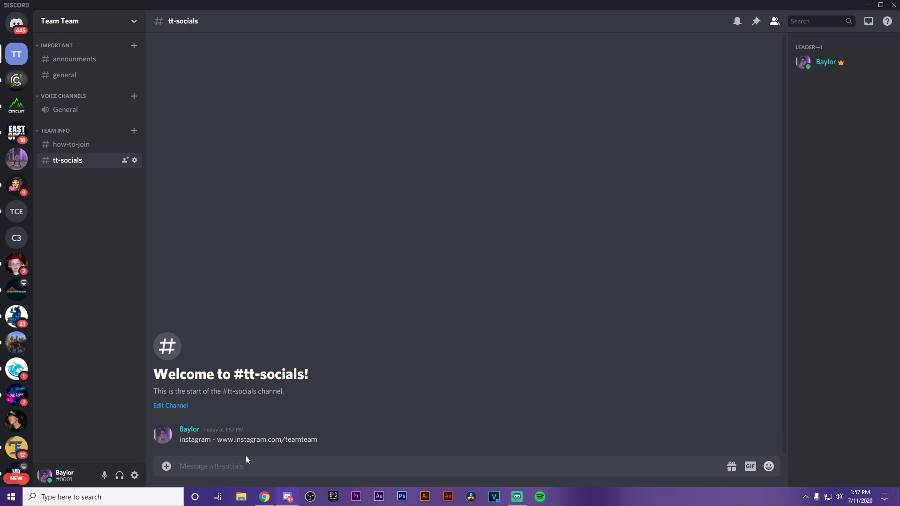
text(youtube.com/teamteam)
key(Return)
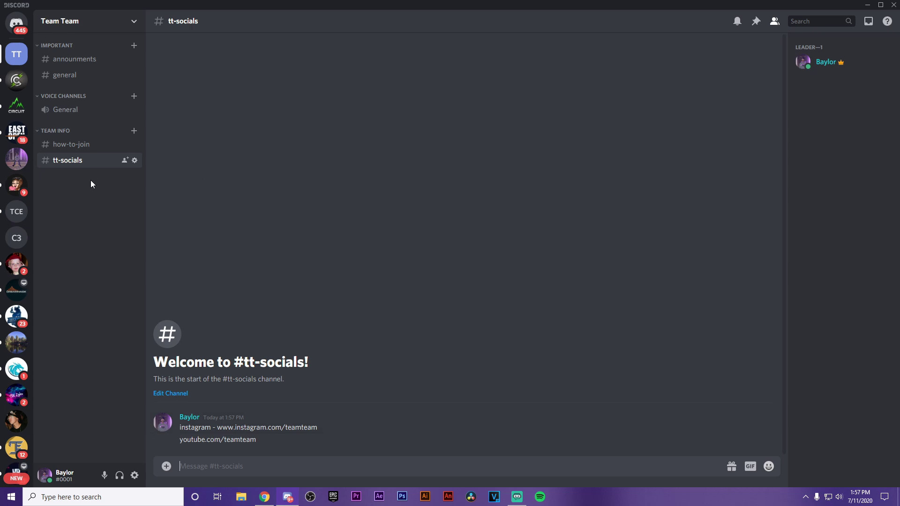
click(103, 145)
click(117, 161)
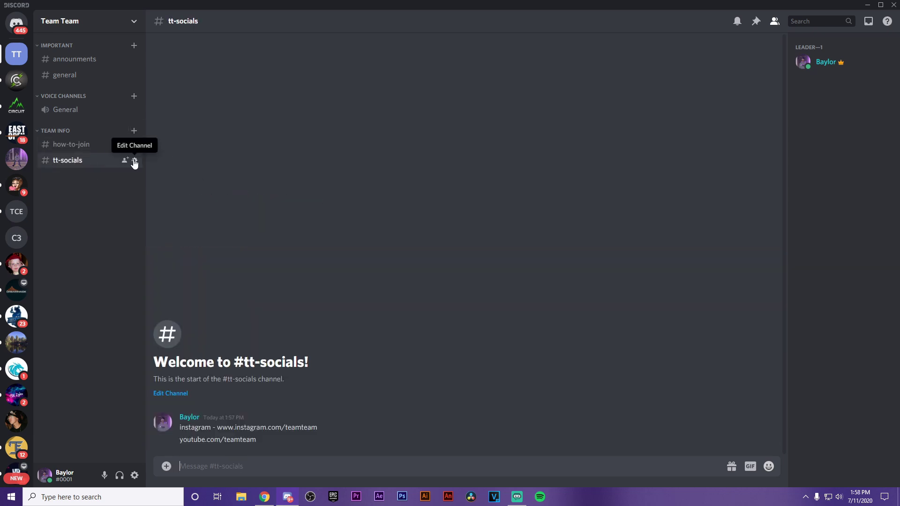
click(134, 160)
click(297, 74)
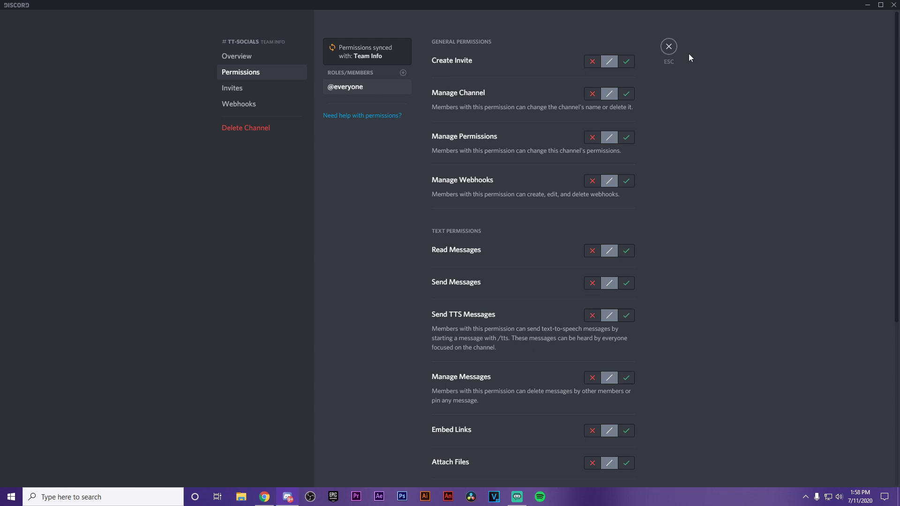
click(674, 47)
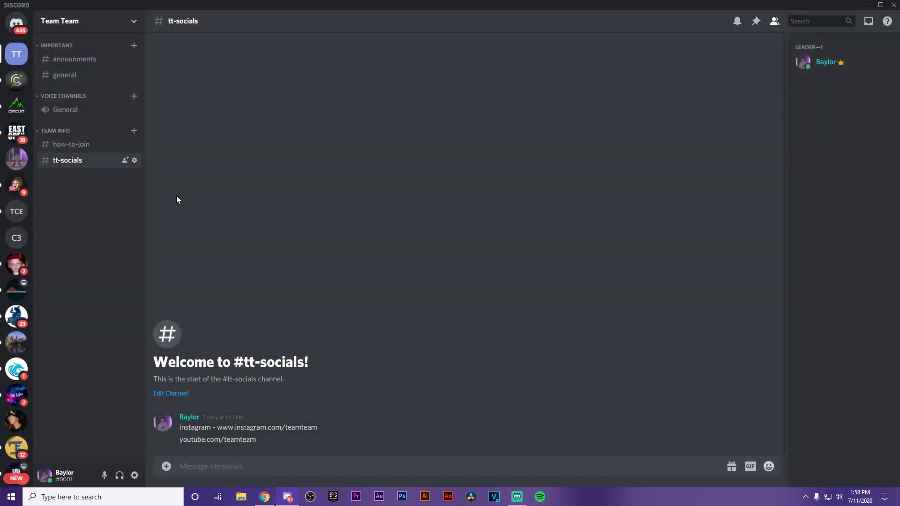
Switch to the Team Circuit server and look at the store link in merch and the member list in circuit-roster.
click(17, 80)
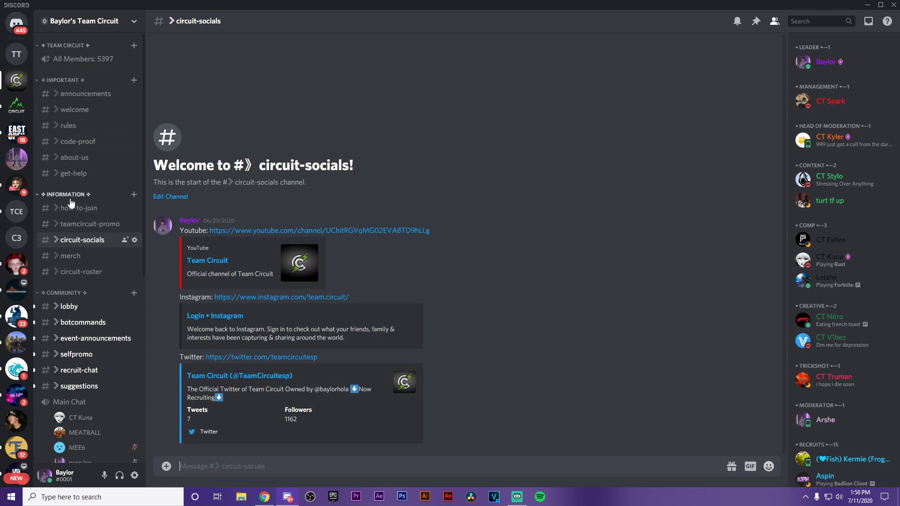
click(71, 255)
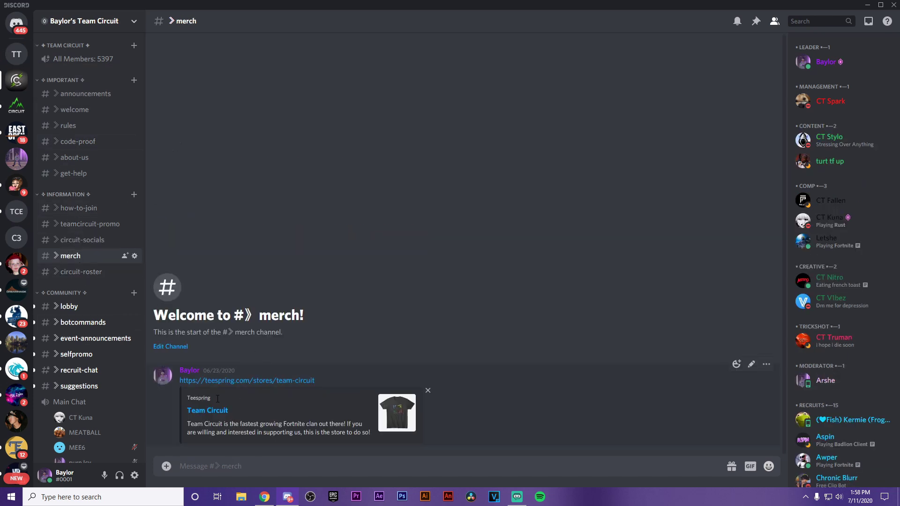
drag(315, 380, 180, 380)
click(337, 385)
click(78, 274)
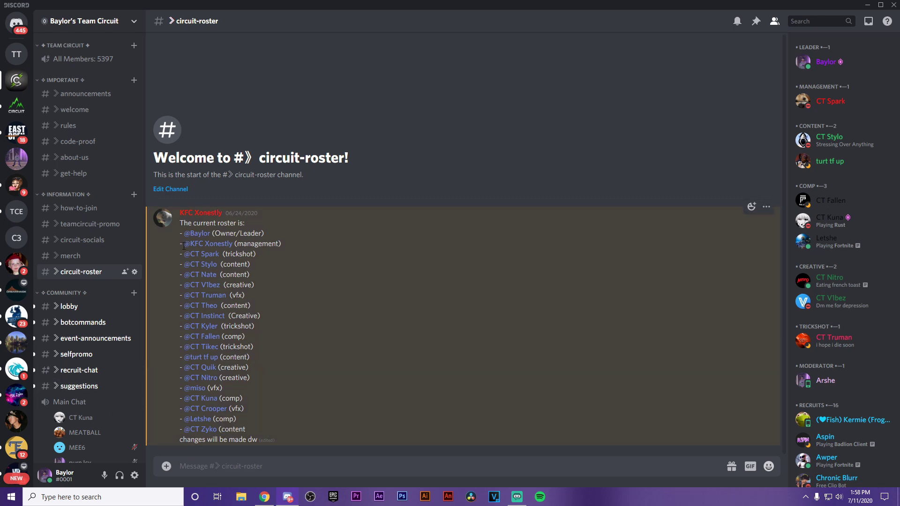
scroll(114, 287, down, 3)
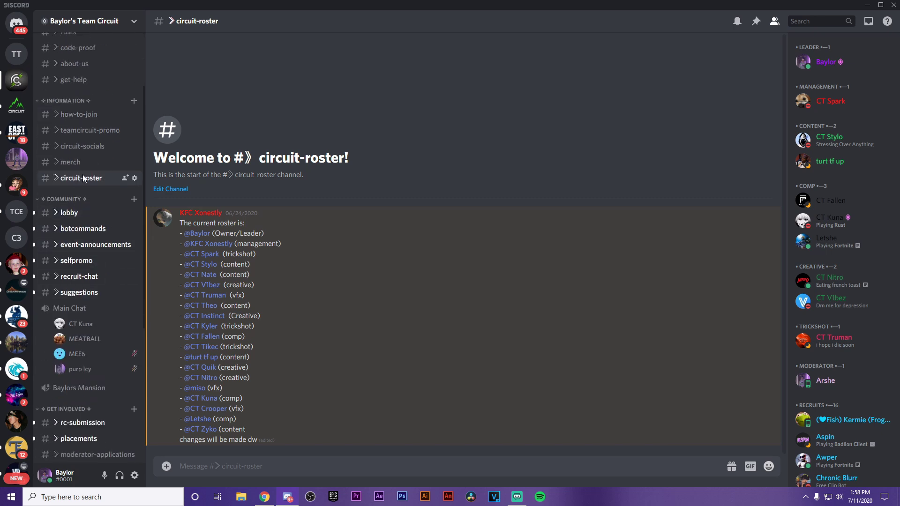
Read through the recent messages in Team Circuit's lobby channel and send "hey guys whats up" there.
click(73, 220)
scroll(251, 211, down, 10)
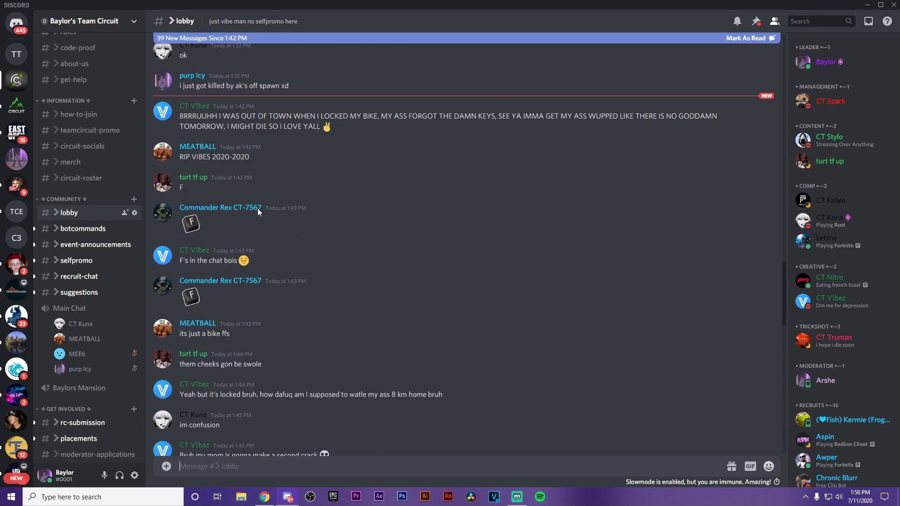
scroll(286, 167, down, 3)
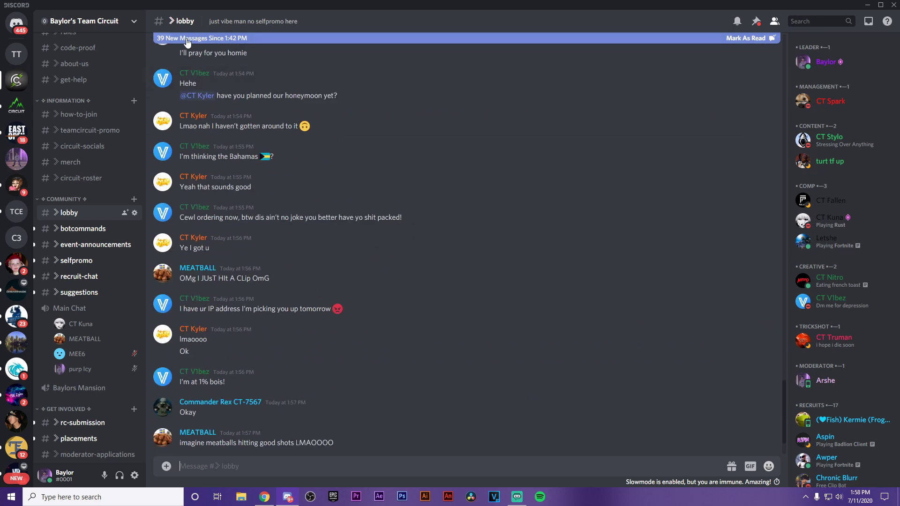
scroll(390, 325, up, 5)
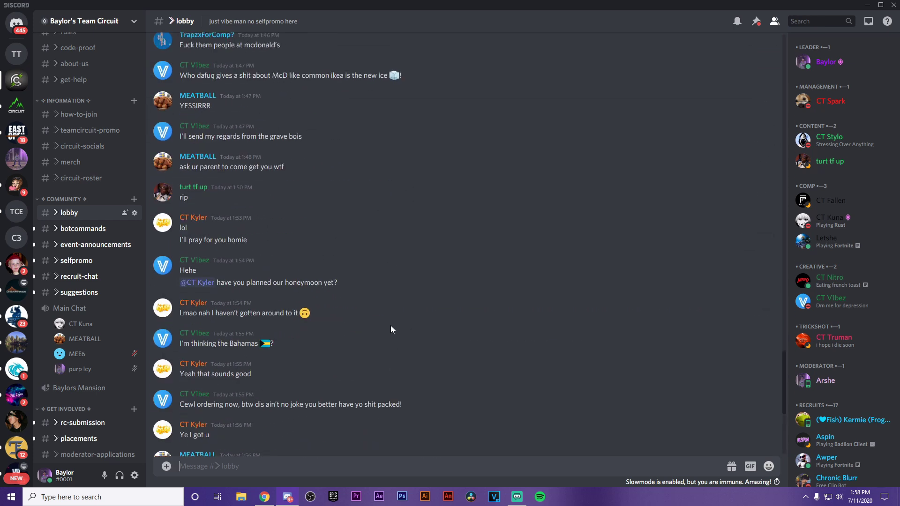
scroll(388, 320, down, 15)
scroll(389, 305, up, 12)
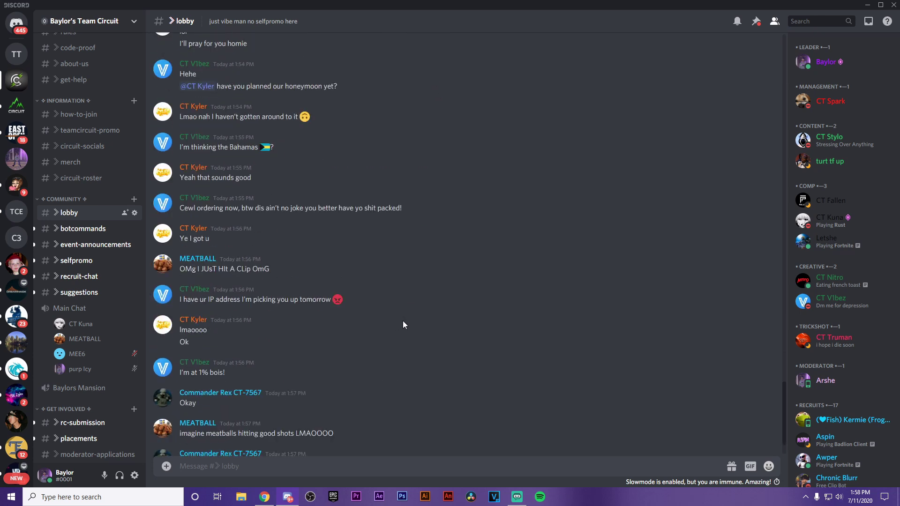
scroll(403, 325, down, 2)
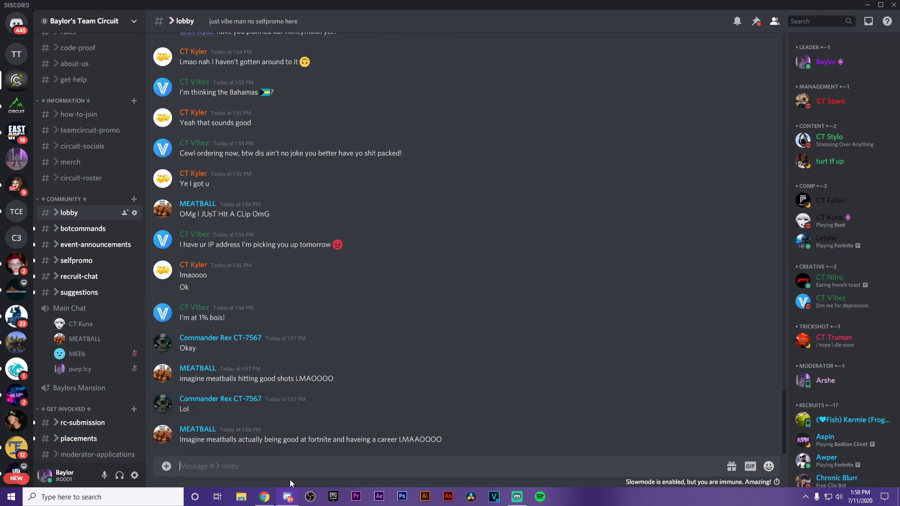
text(hey guys whats up)
key(Return)
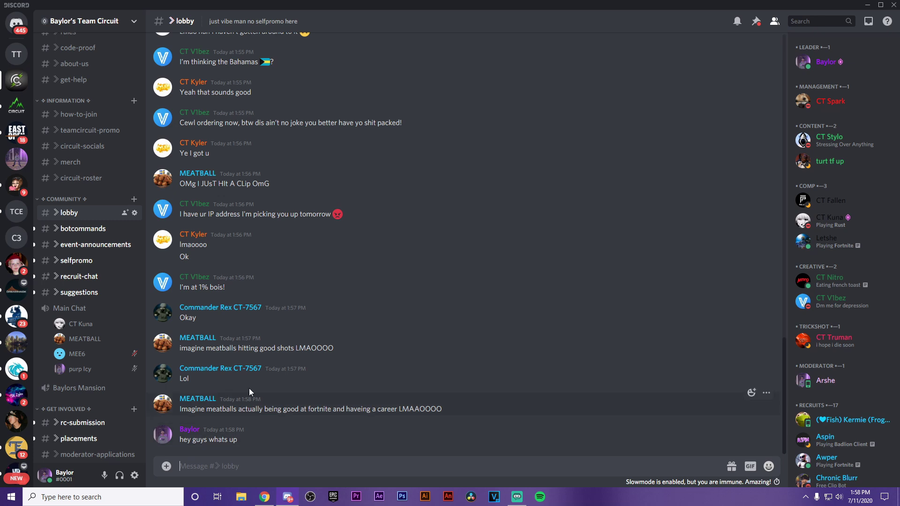
click(135, 213)
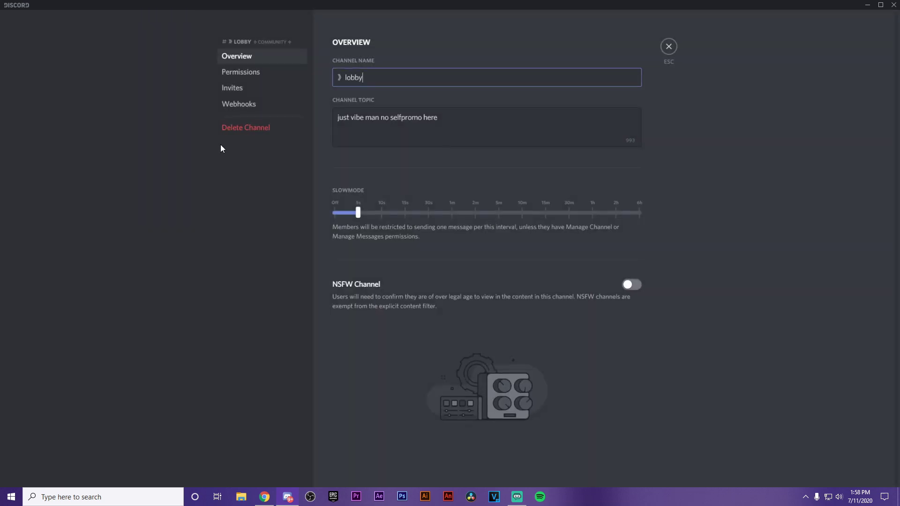
click(283, 75)
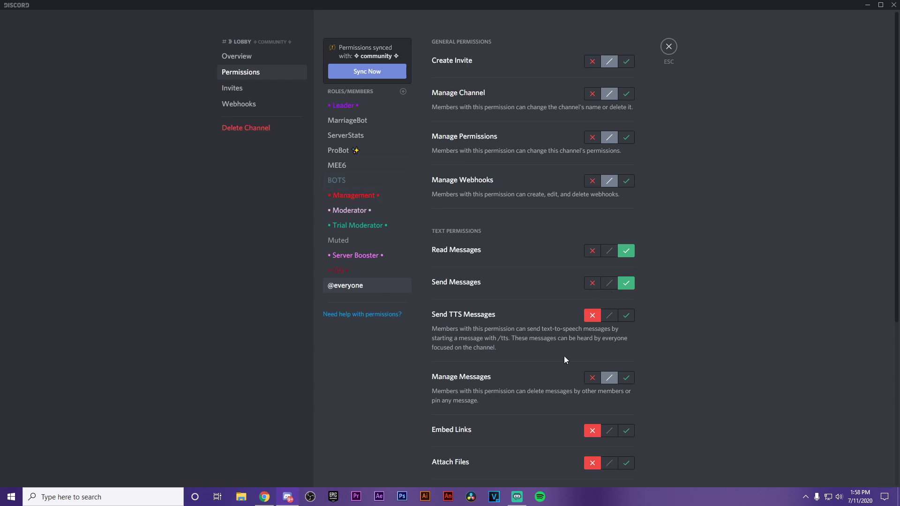
scroll(575, 334, down, 3)
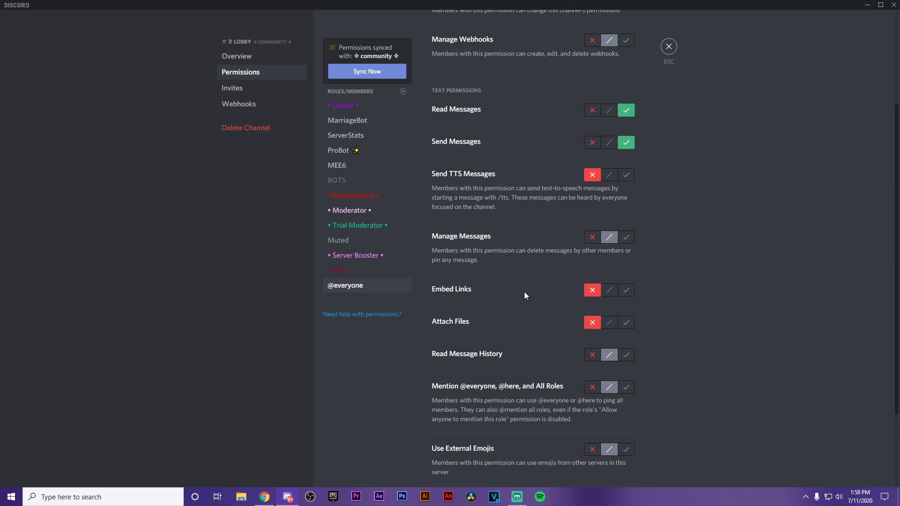
click(668, 47)
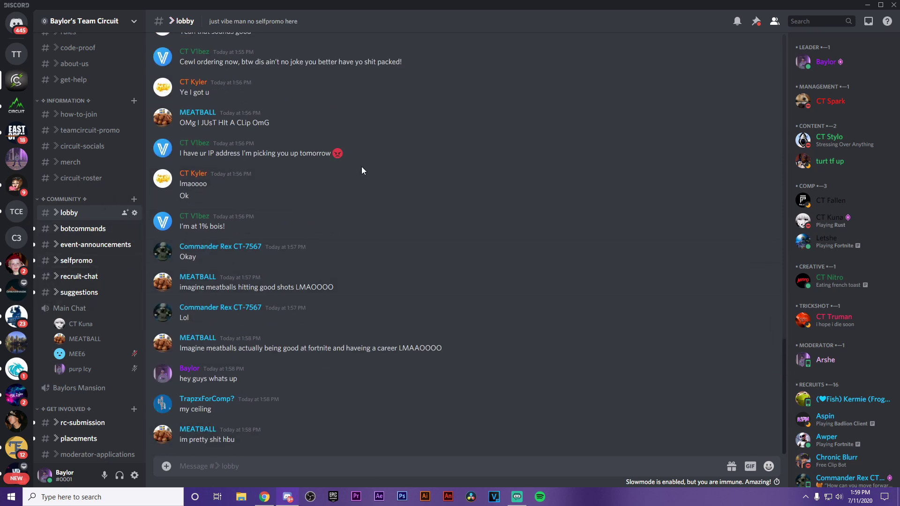
In the Team Team server, rename the general text channel to main-chat, save, and close the channel settings.
click(17, 54)
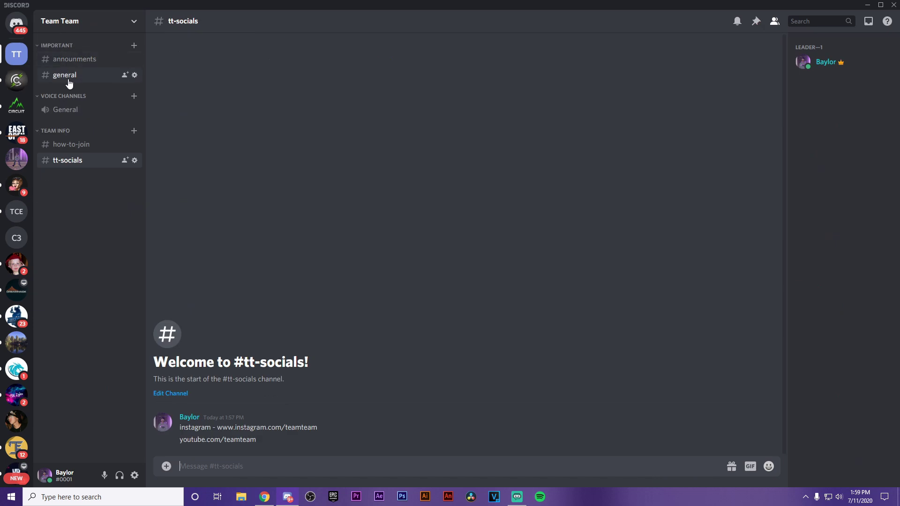
click(65, 76)
right_click(91, 78)
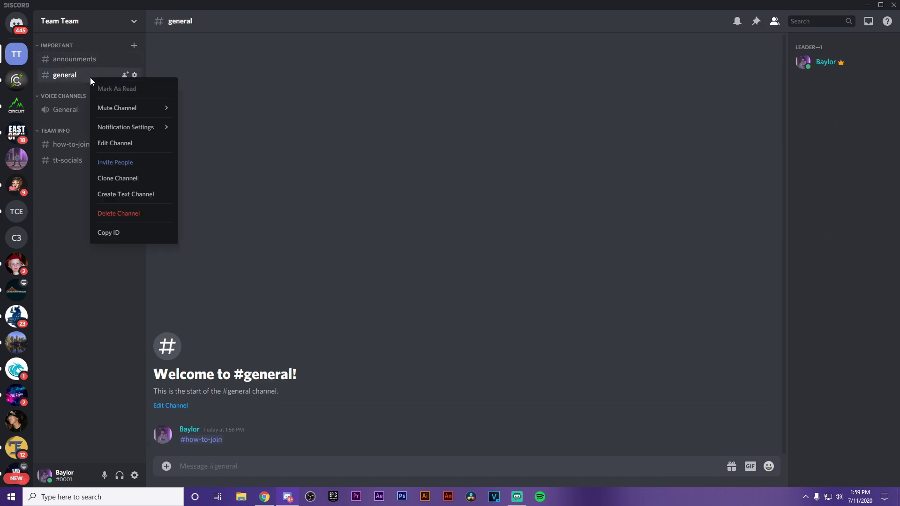
click(124, 142)
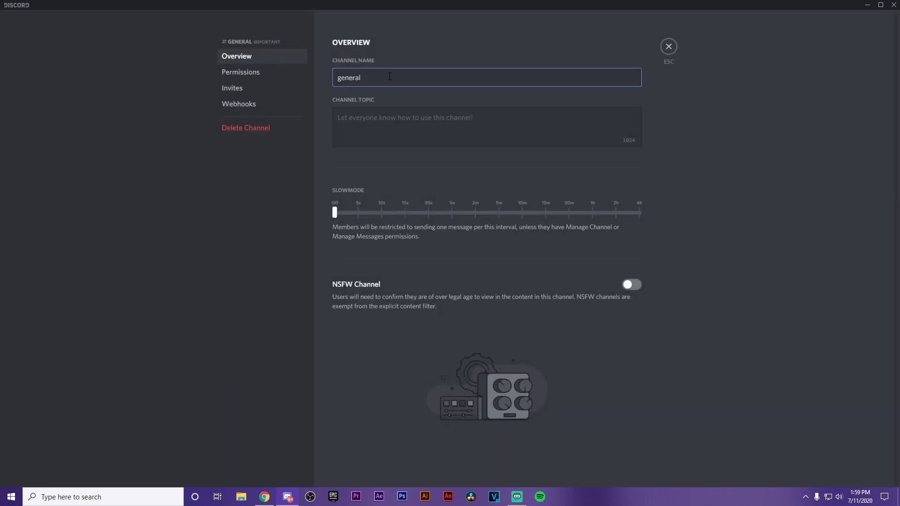
key(ctrl+a)
text(lobby)
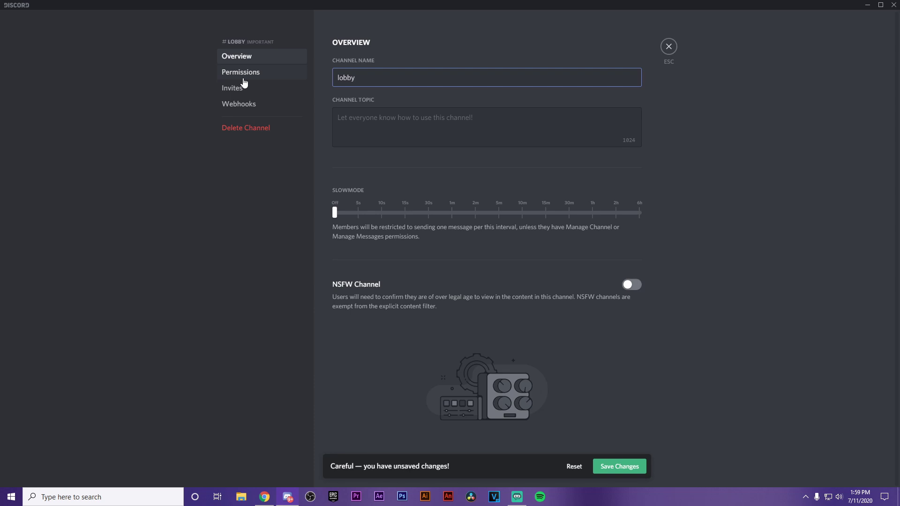
key(BackSpace)
key(BackSpace)
key(BackSpace)
key(BackSpace)
key(BackSpace)
text(main-chat)
click(616, 471)
click(669, 46)
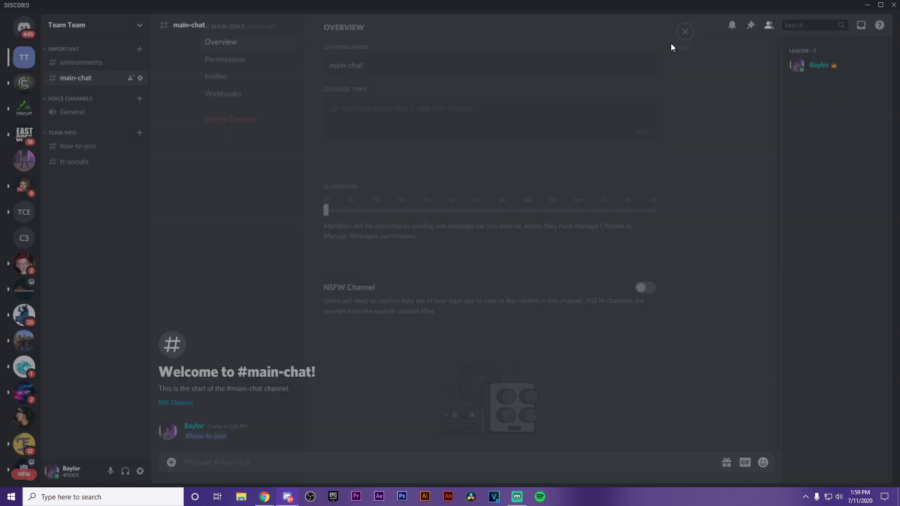
Send the test messages "gehgwegeghe", "dhgdhhehe" and "hey" in main-chat.
text(gehgwegeghe)
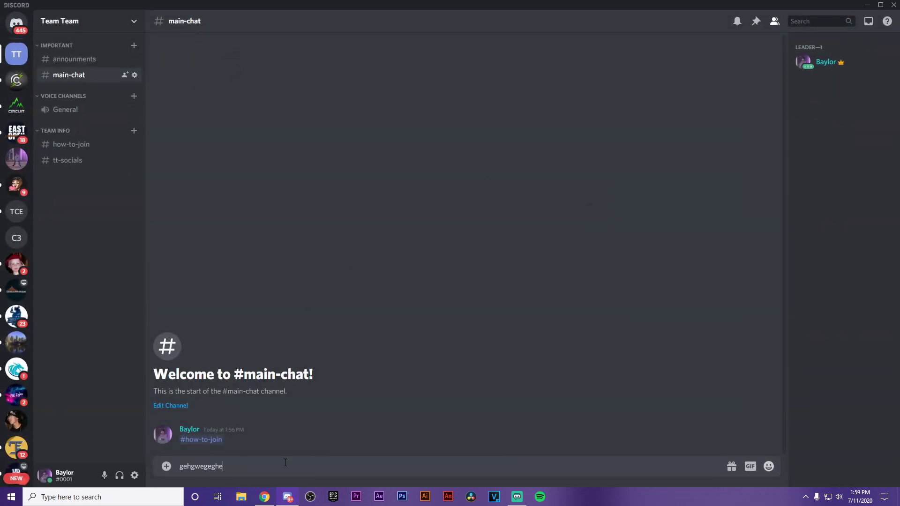
key(Return)
text(dhgdhhehe)
key(Return)
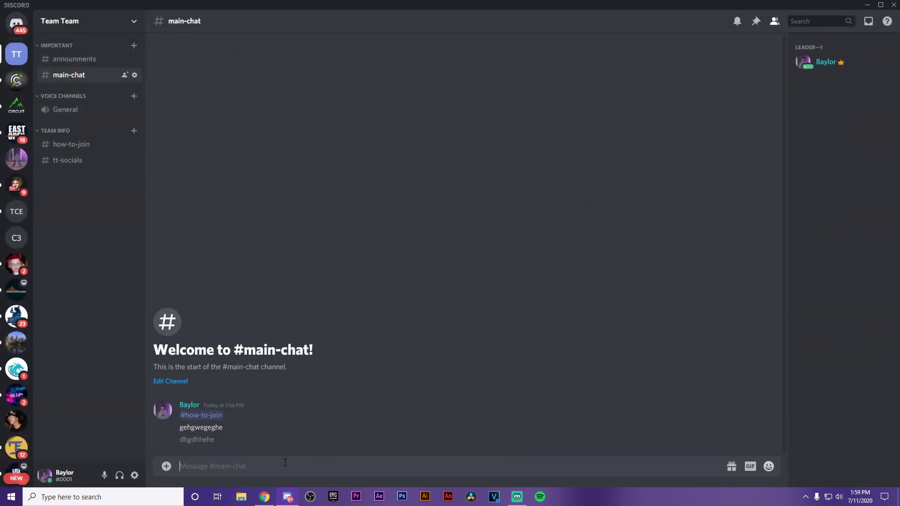
text(hgey)
key(Return)
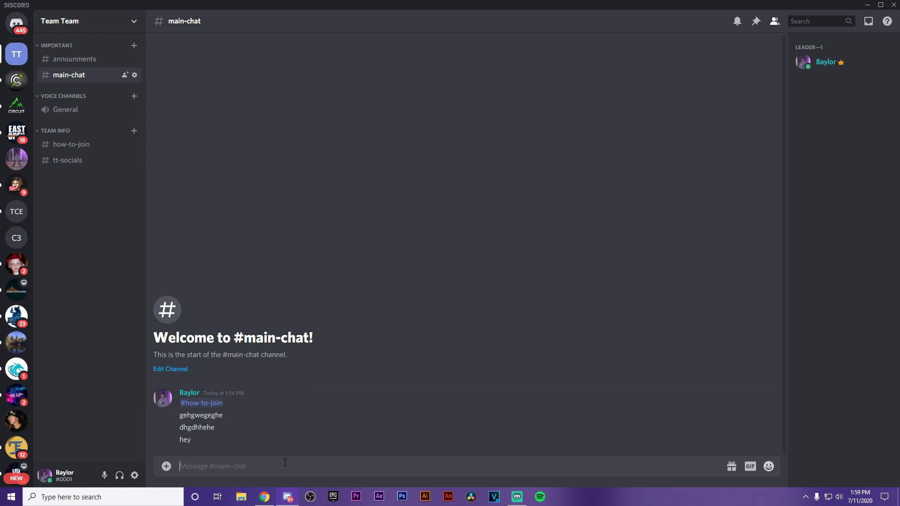
Switch to the Team Circuit server and look through the bot messages in its botcommands channel.
click(16, 80)
click(86, 230)
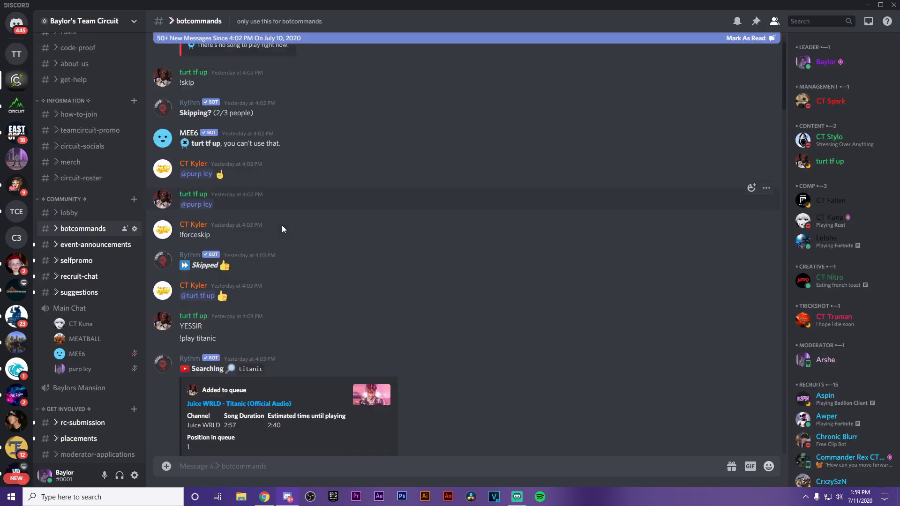
scroll(283, 224, up, 10)
scroll(283, 224, down, 10)
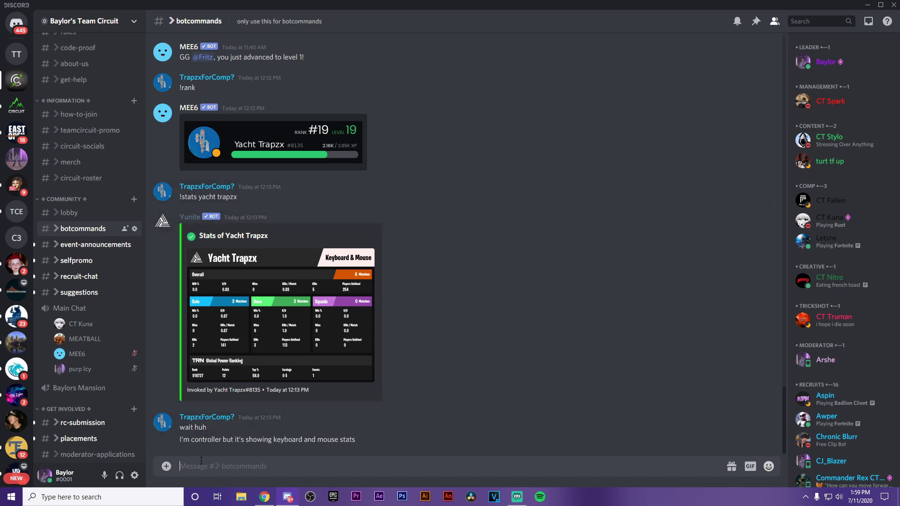
Request the server owner's player stats with the !stats command in botcommands and look through the channel's bot replies.
text(!staatsbaylor yt)
key(Return)
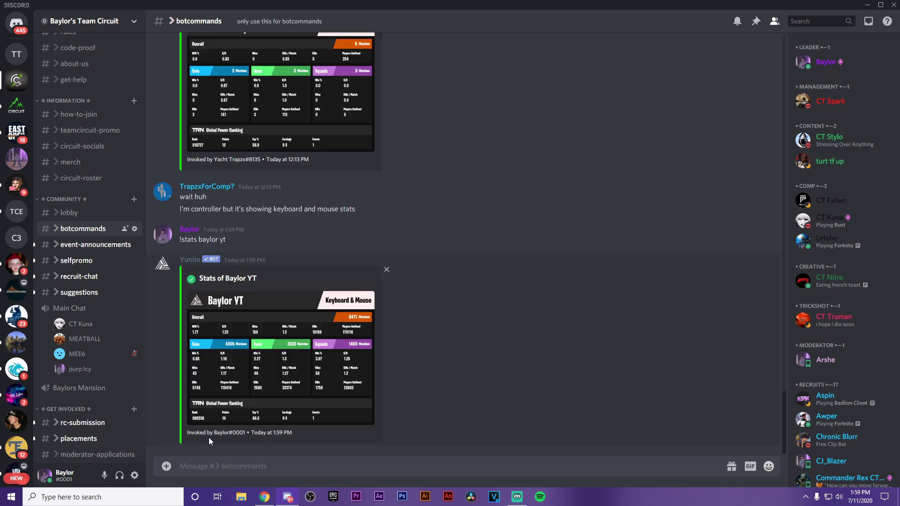
click(273, 371)
click(714, 313)
scroll(262, 293, up, 15)
scroll(270, 298, up, 3)
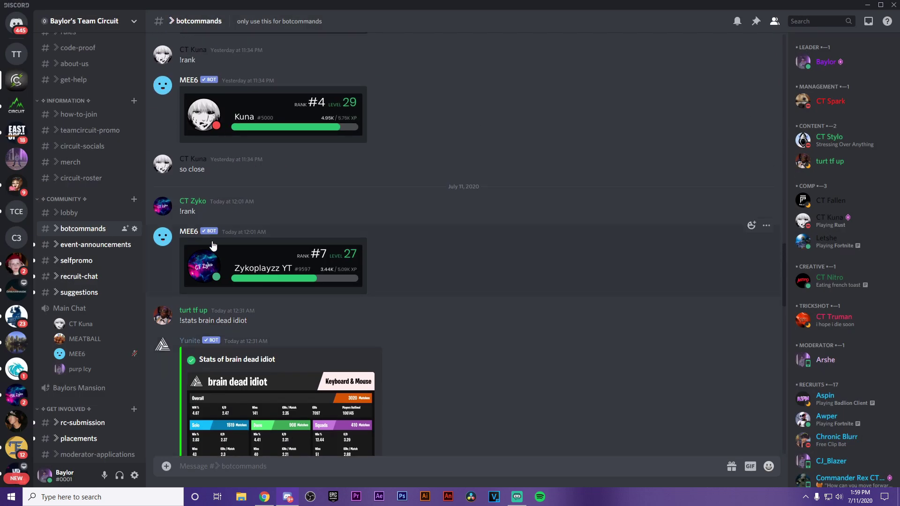
scroll(238, 260, down, 15)
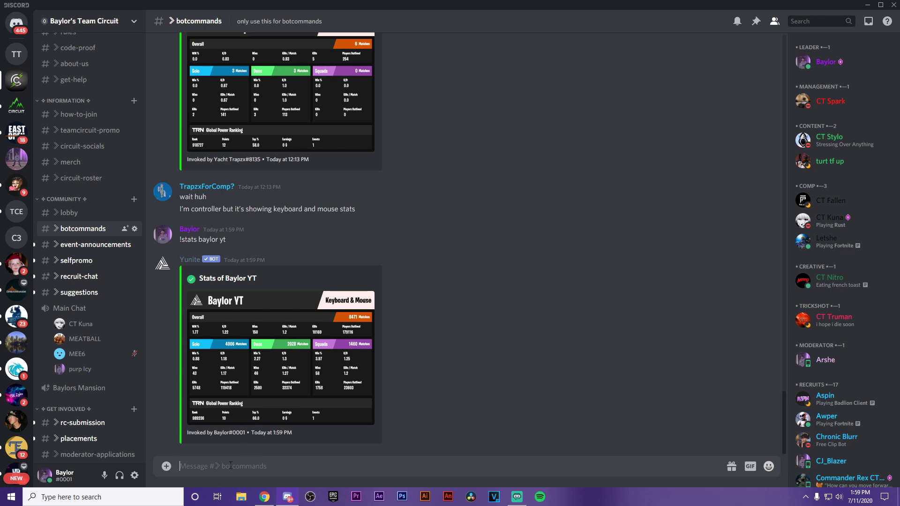
Send !rank in botcommands, view the returned rank card enlarged, and close it.
text(!rank)
key(Return)
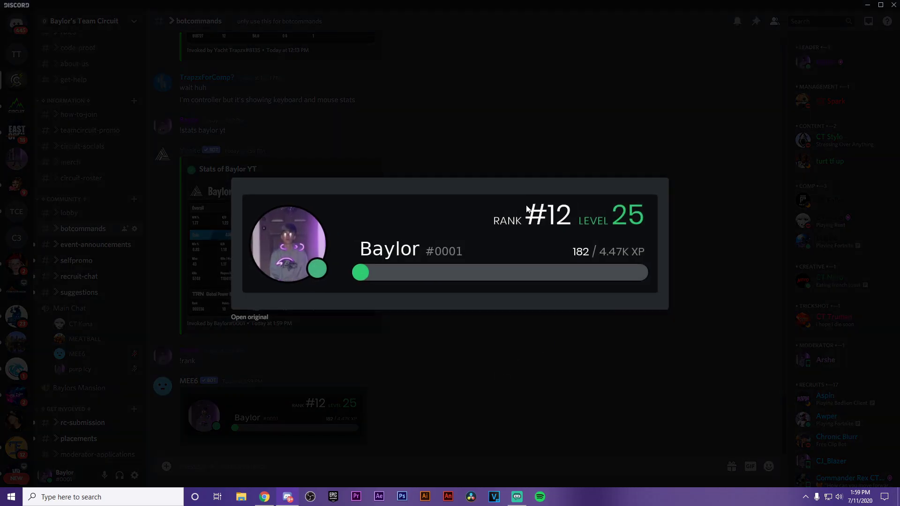
click(442, 356)
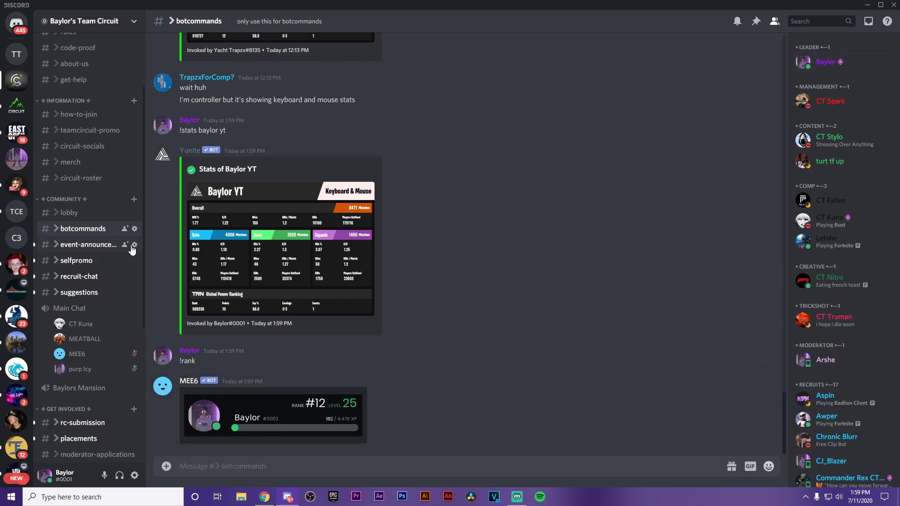
Look through the messages in Team Circuit's event-announcements and selfpromo channels.
click(83, 245)
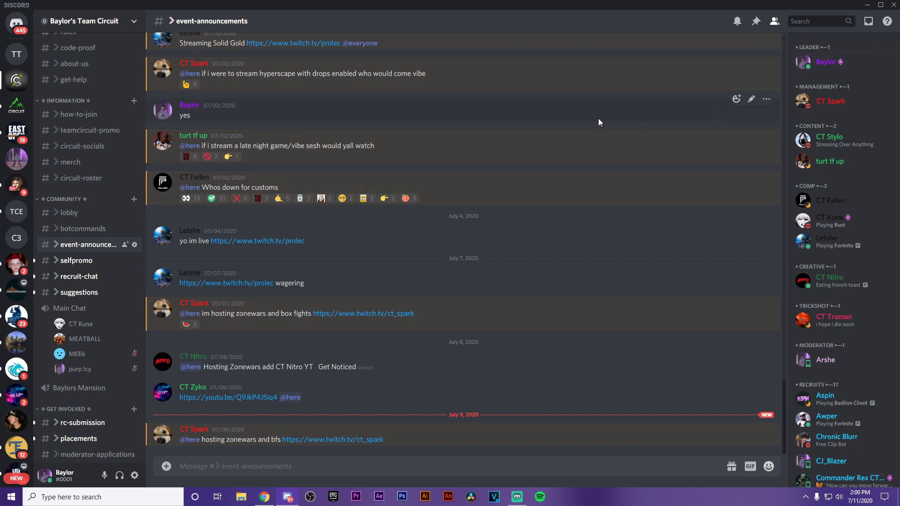
click(83, 263)
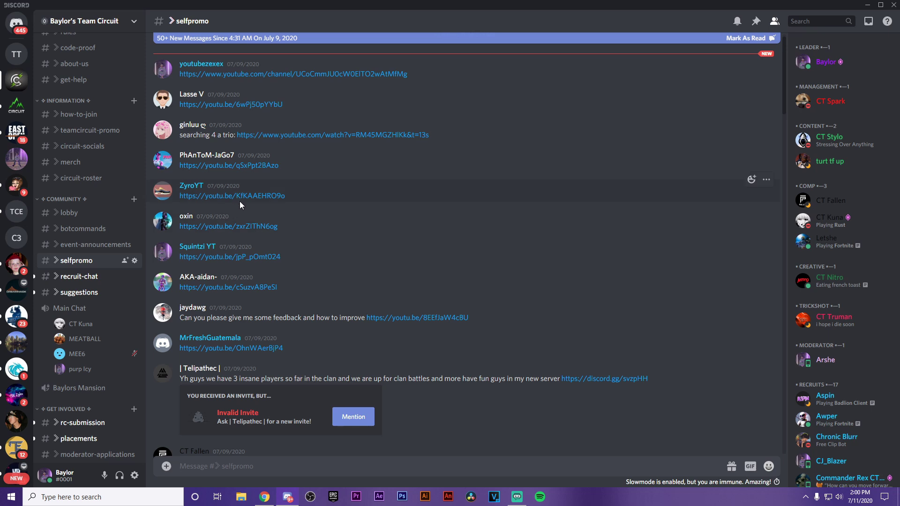
scroll(241, 203, down, 15)
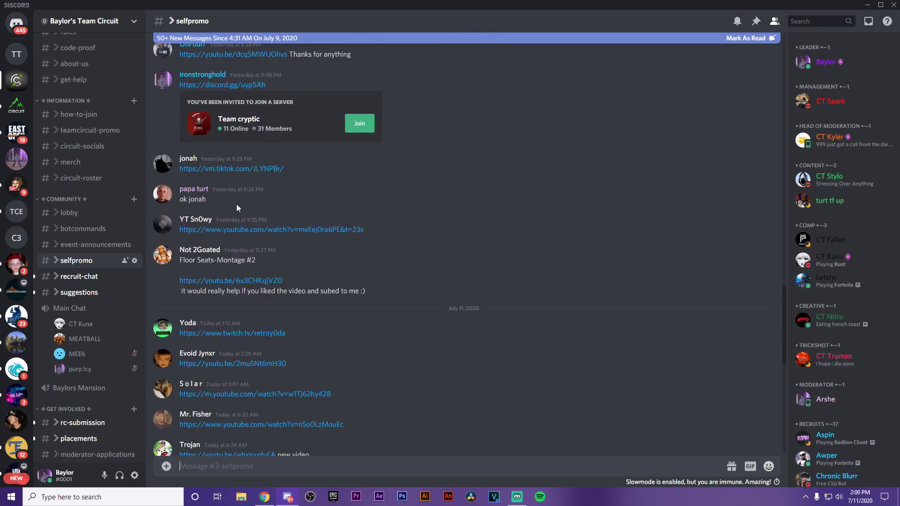
scroll(294, 194, down, 15)
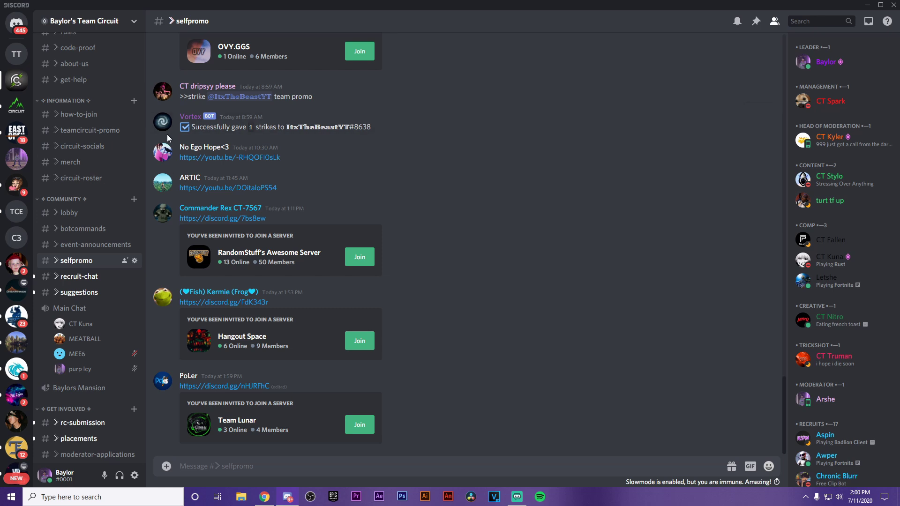
Look through the conversation in the lobby channel.
click(83, 219)
scroll(255, 212, up, 5)
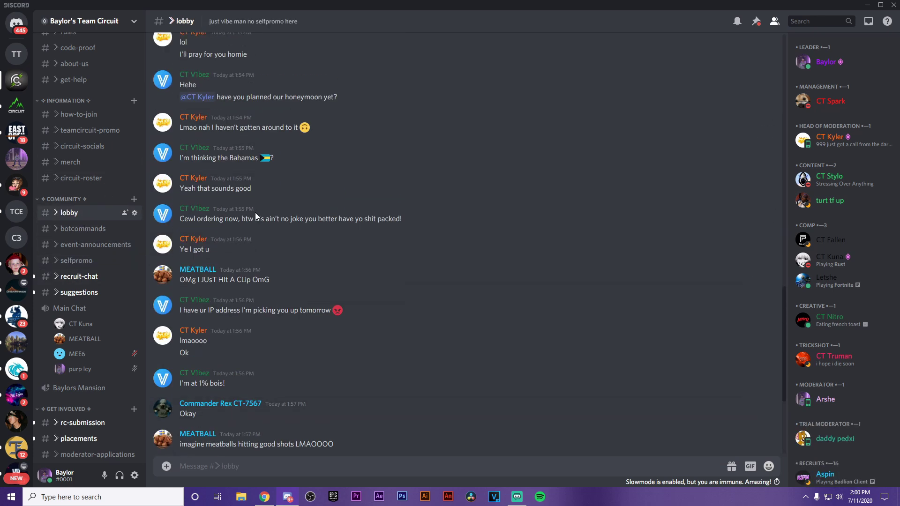
scroll(267, 184, down, 5)
scroll(274, 182, up, 5)
scroll(274, 182, up, 8)
scroll(257, 251, down, 20)
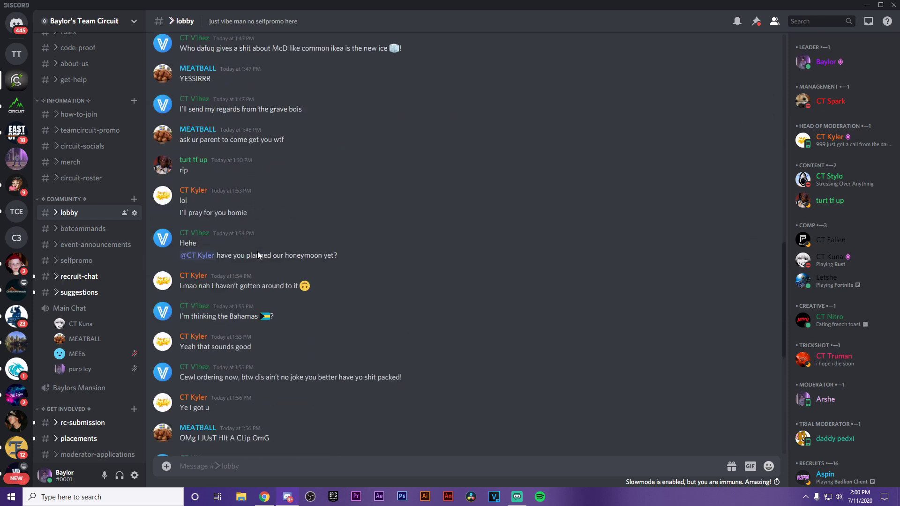
Open the recruit-chat channel and look over the members who can access it.
click(81, 265)
click(83, 276)
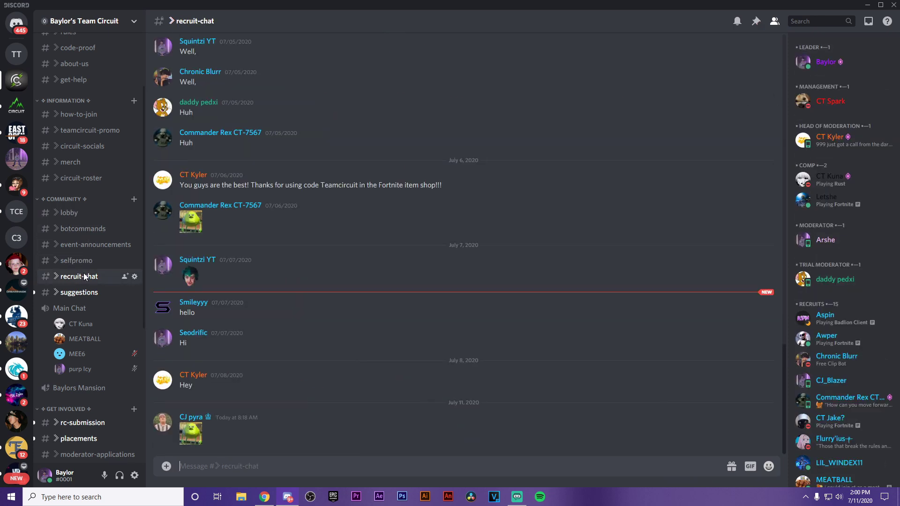
scroll(857, 293, down, 3)
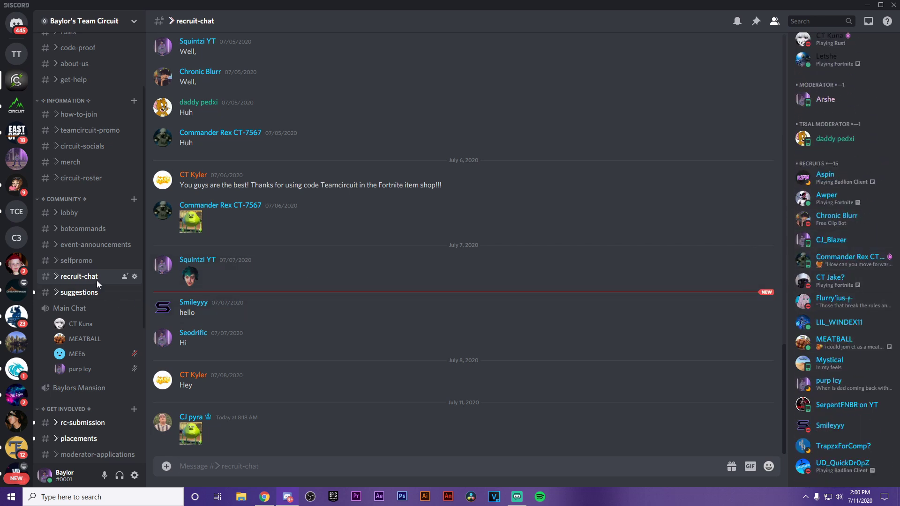
click(134, 277)
click(261, 75)
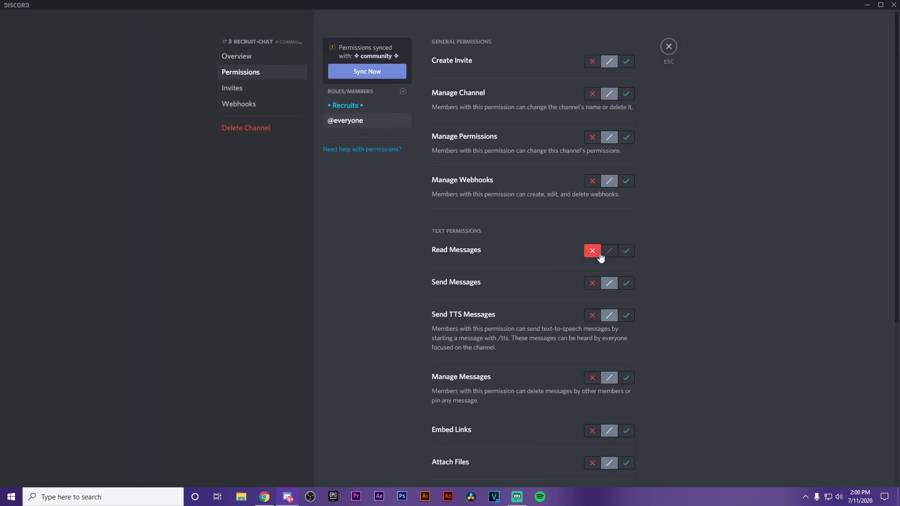
click(359, 106)
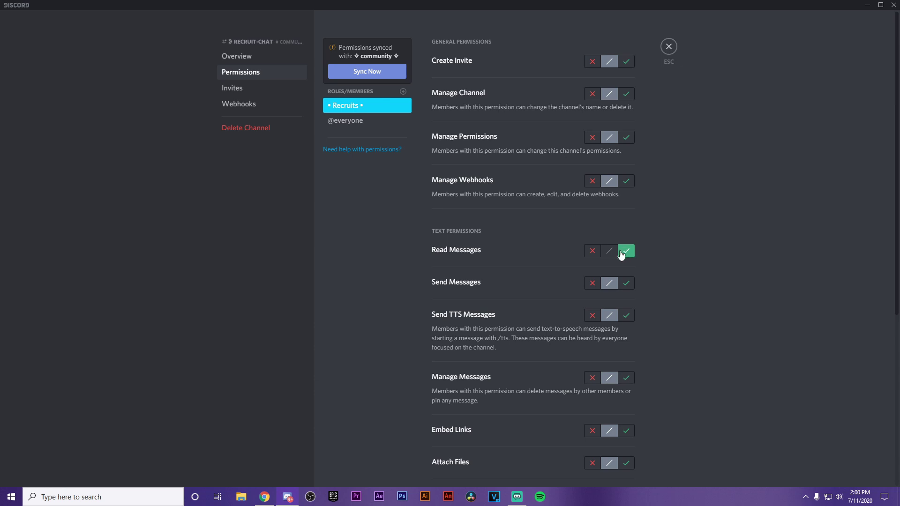
click(628, 284)
click(609, 284)
click(669, 47)
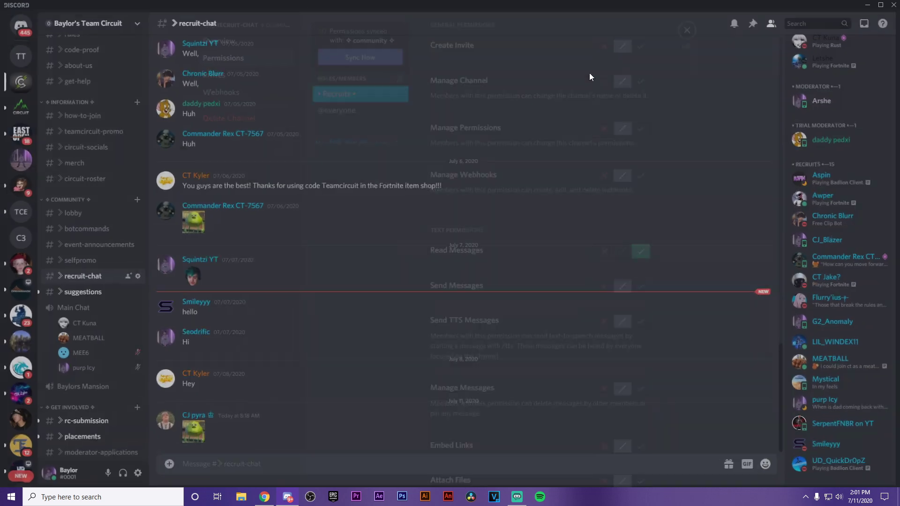
Review recruit-chat's member list, open the suggestions channel, and look over the remaining community channels.
scroll(883, 195, up, 3)
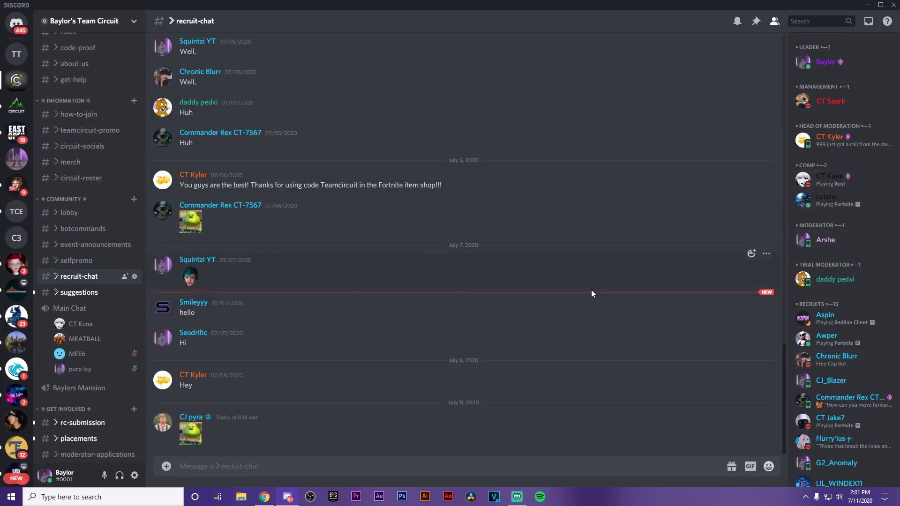
scroll(845, 331, down, 3)
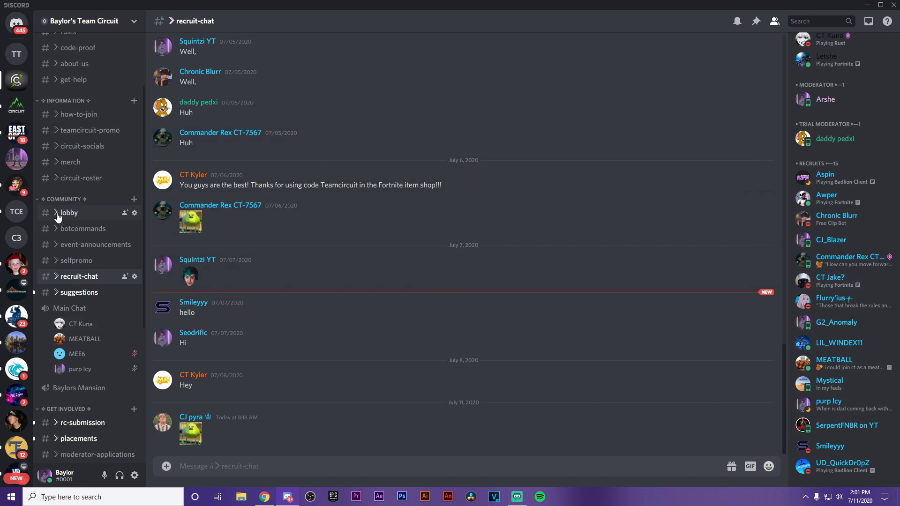
click(86, 292)
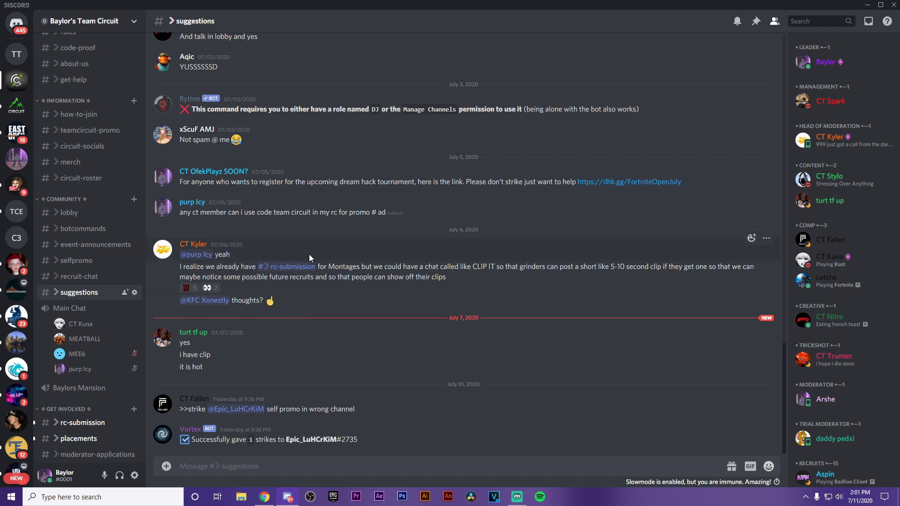
scroll(101, 170, down, 5)
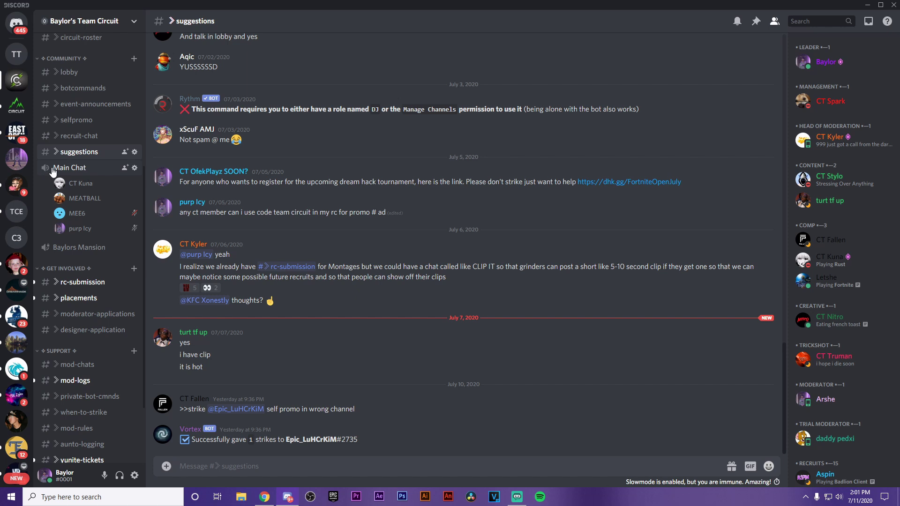
In the Team Team server, create a voice channel named Main Chat in the Important category.
click(17, 54)
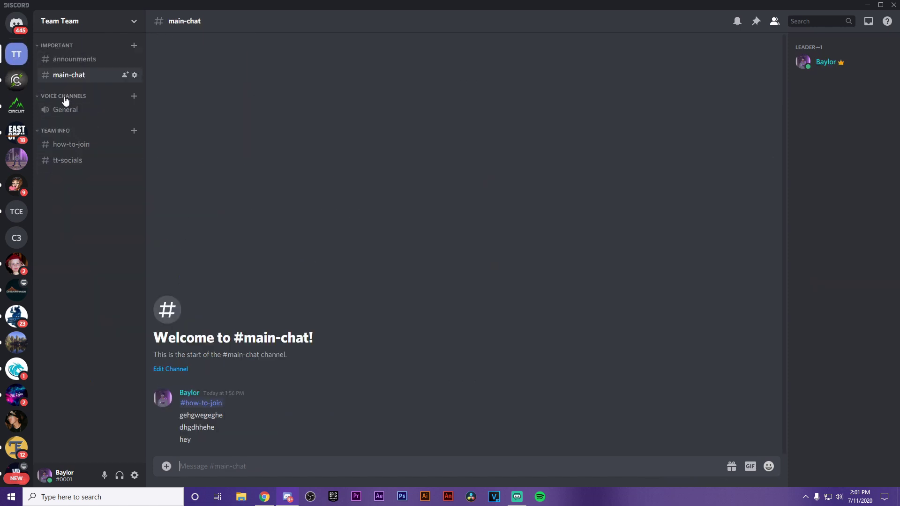
click(140, 48)
click(392, 218)
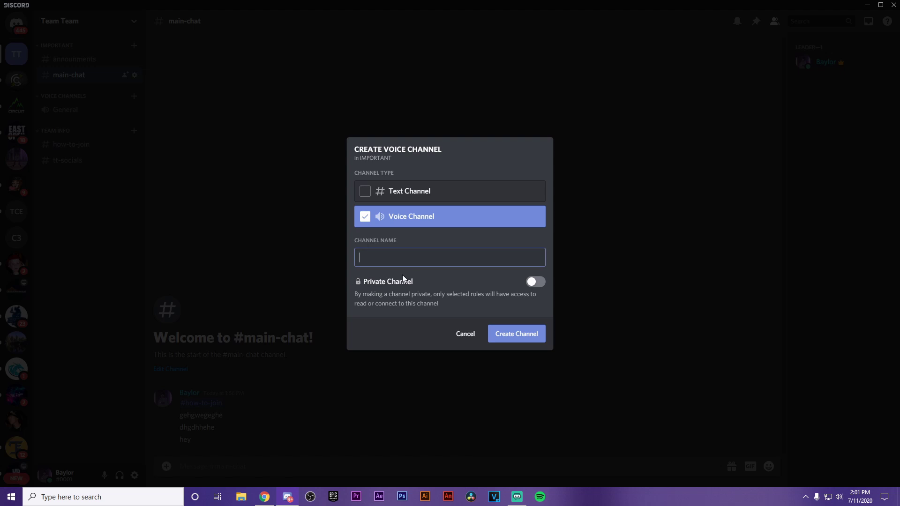
text(Main Chat)
key(Return)
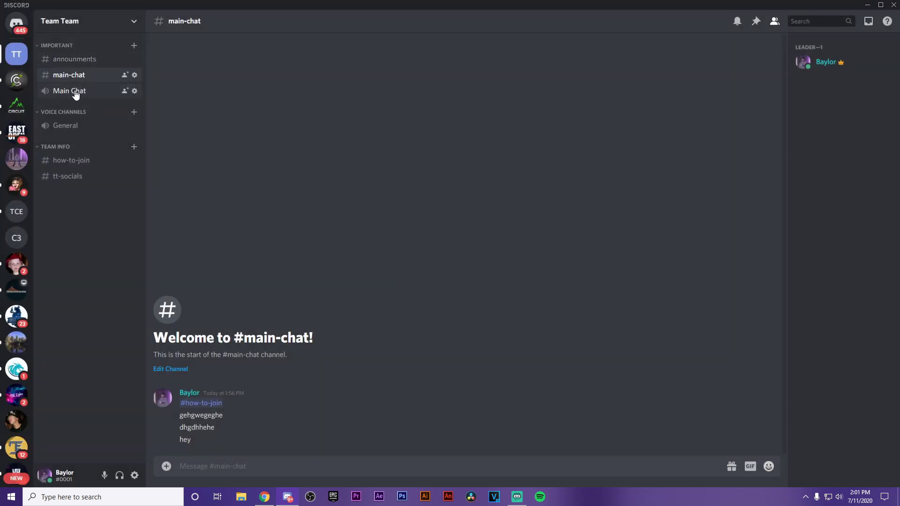
click(75, 94)
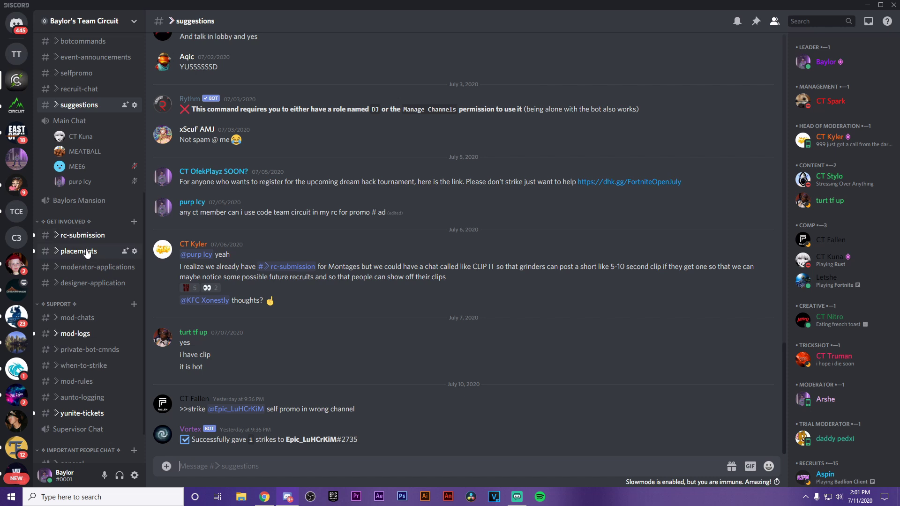
Look through the montage links and feedback posted in Team Circuit's rc-submission channel.
click(78, 235)
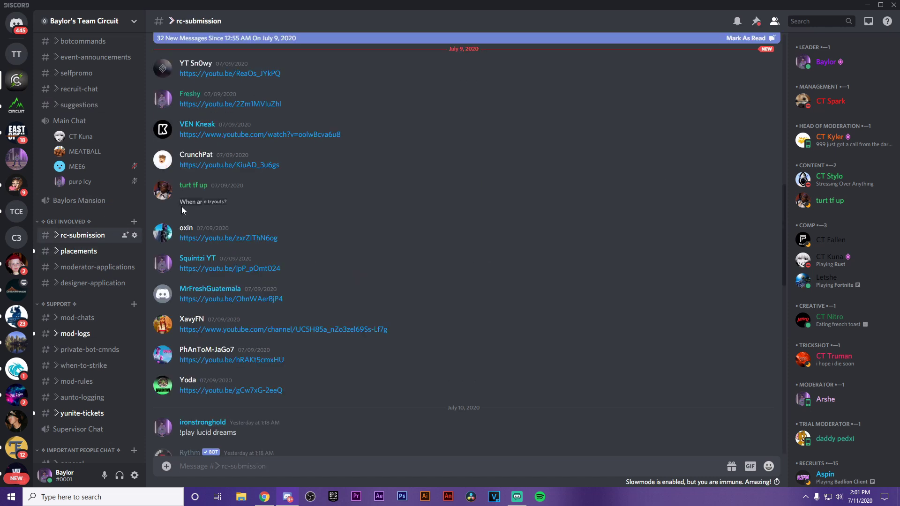
scroll(289, 275, down, 7)
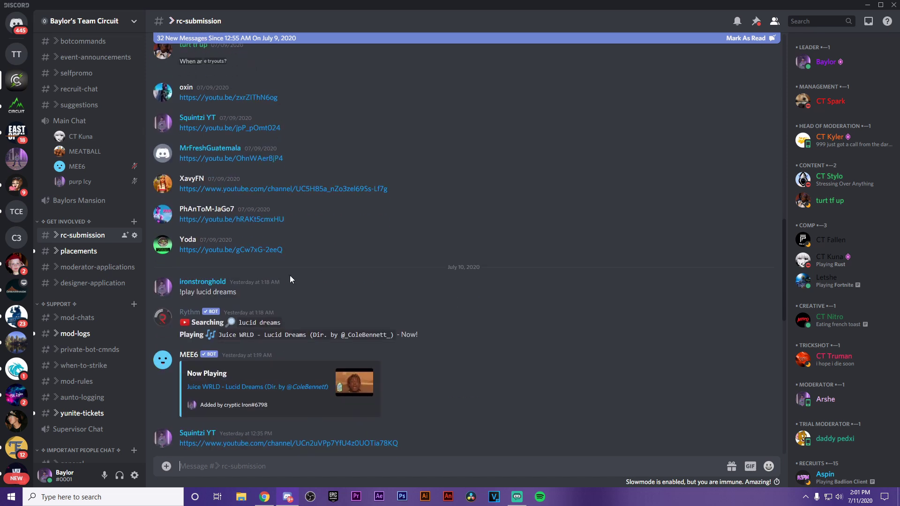
scroll(244, 194, down, 2)
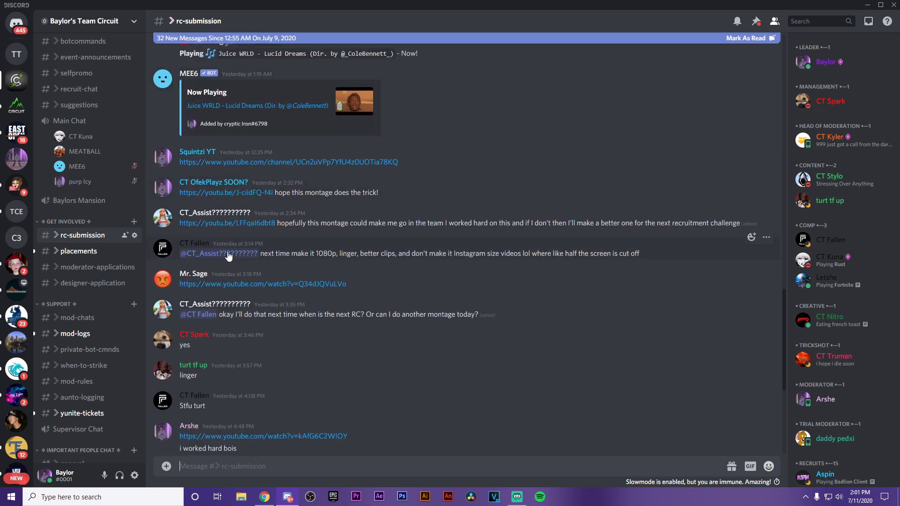
scroll(307, 274, down, 5)
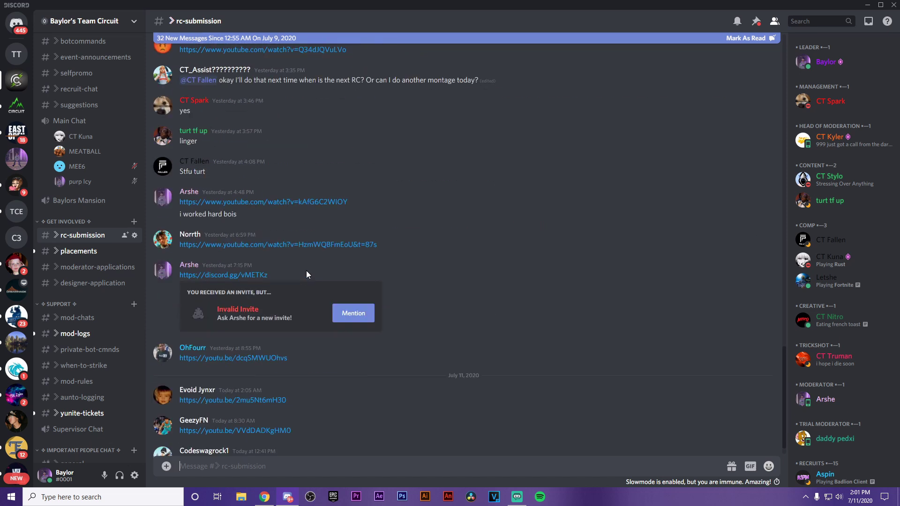
scroll(314, 262, down, 1)
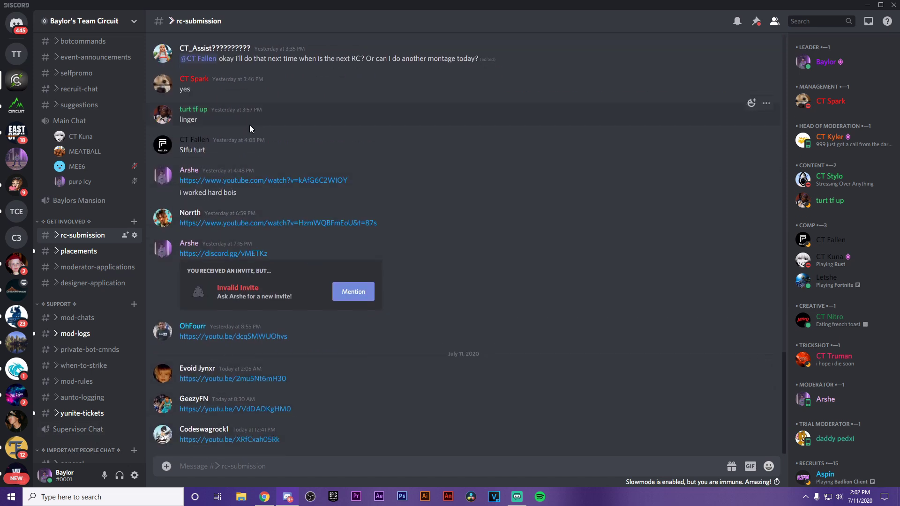
Look through the placements channel, viewing the first two tournament screenshots enlarged.
click(83, 248)
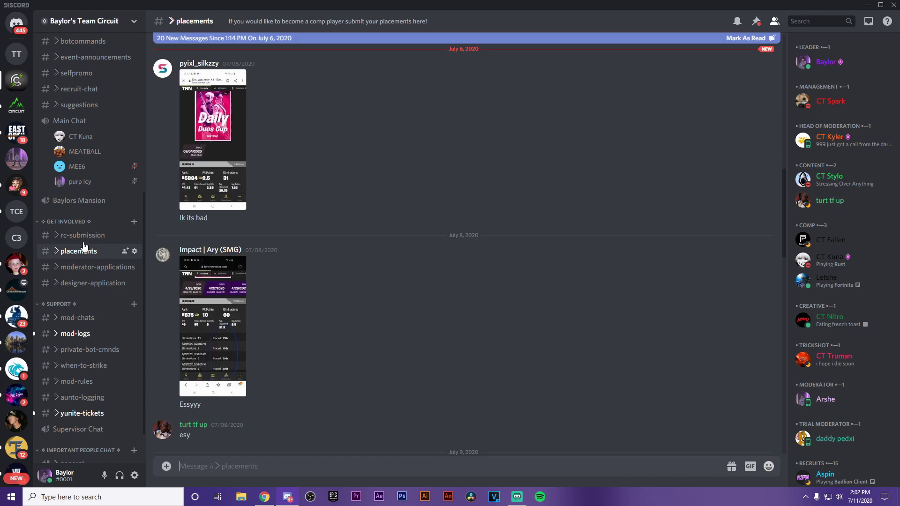
click(212, 199)
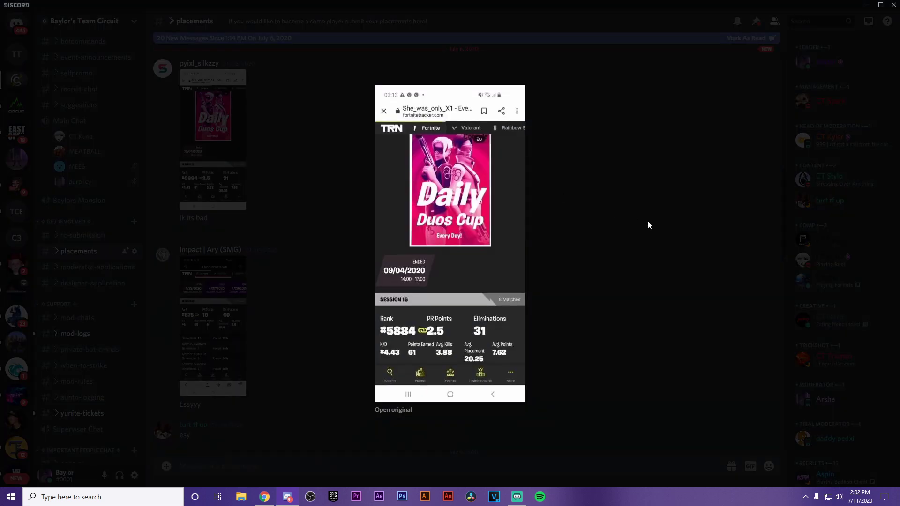
click(648, 220)
click(199, 310)
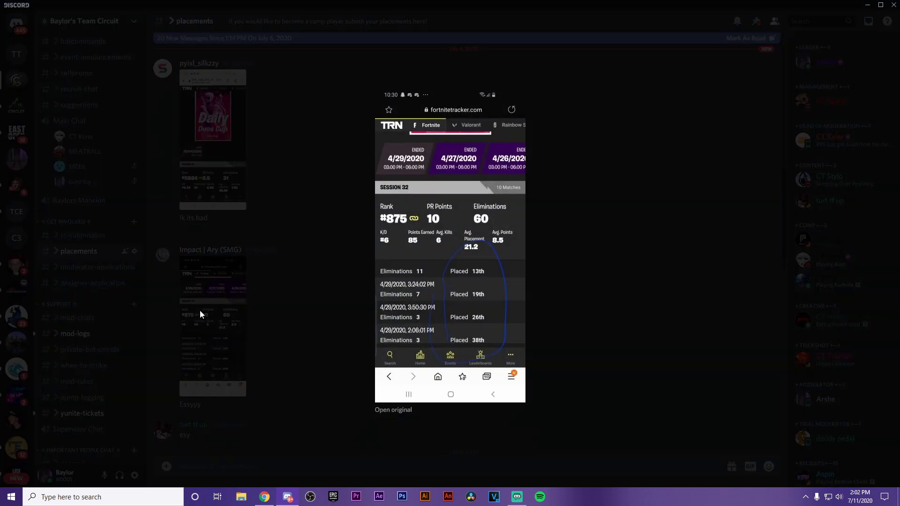
click(575, 275)
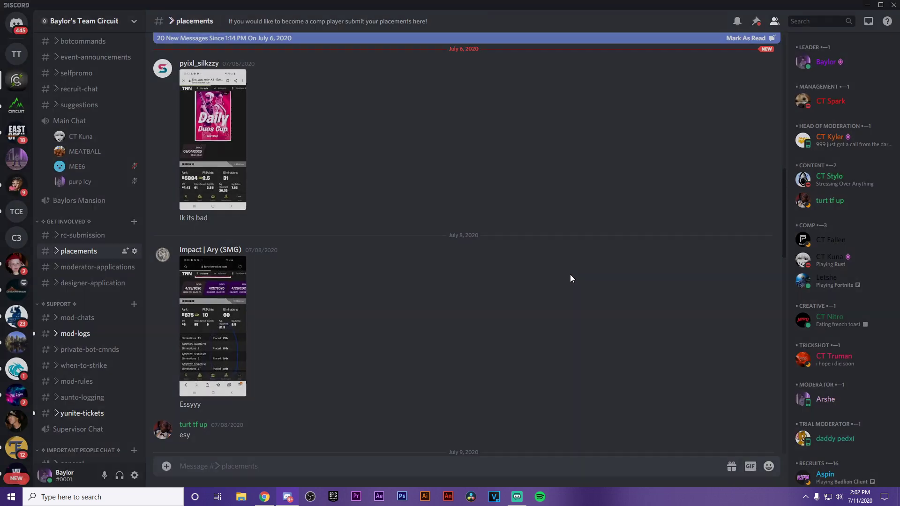
scroll(250, 388, down, 5)
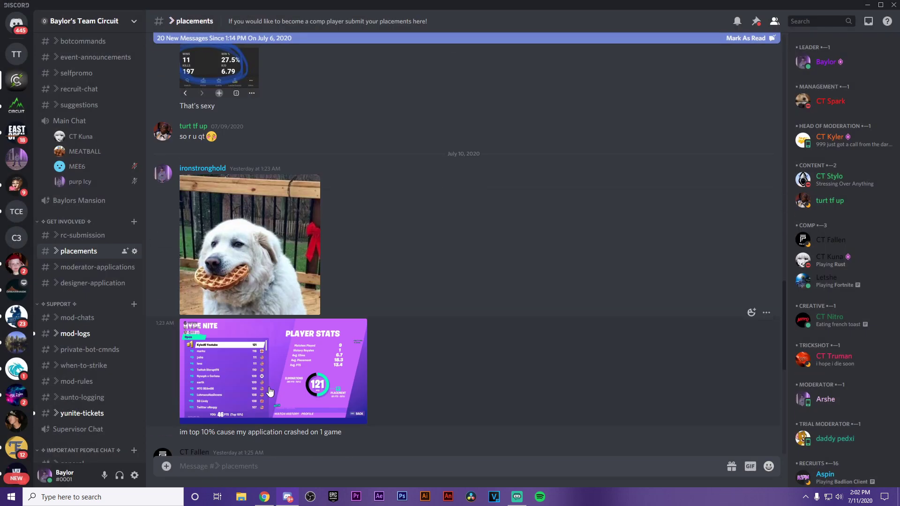
scroll(260, 390, down, 1)
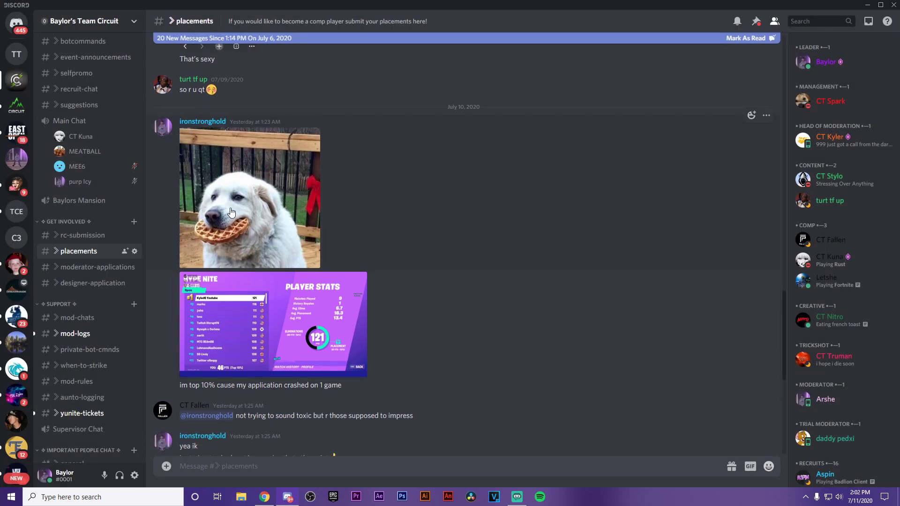
View the Hype Nite player stats screenshot enlarged and read the remaining messages in the placements channel.
click(326, 324)
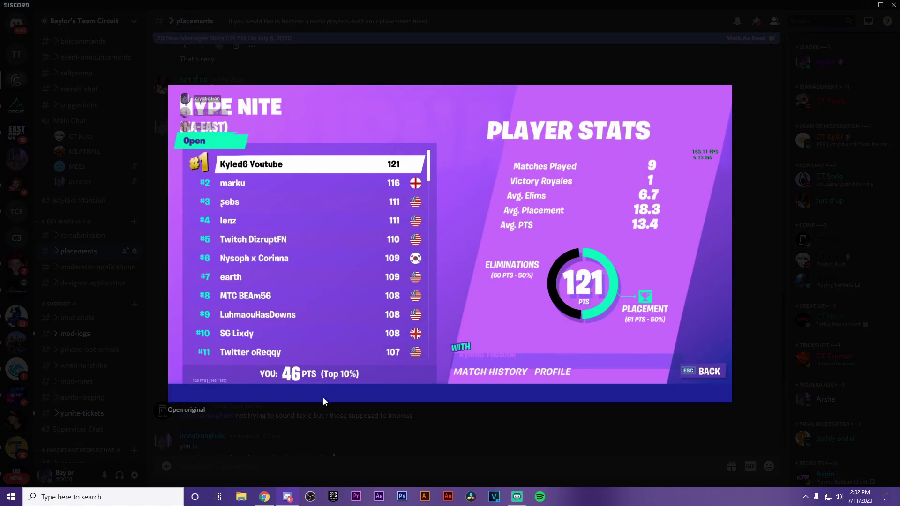
click(303, 440)
scroll(240, 265, down, 3)
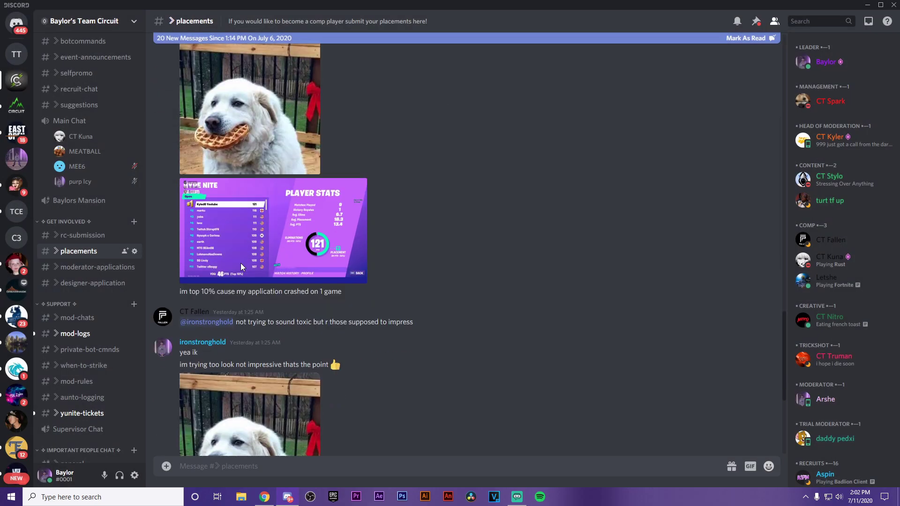
click(241, 266)
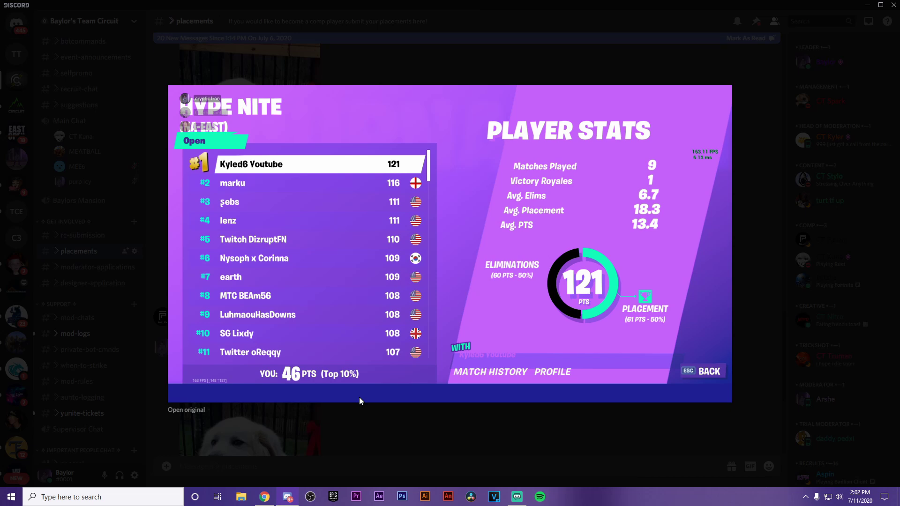
click(303, 414)
scroll(291, 283, down, 5)
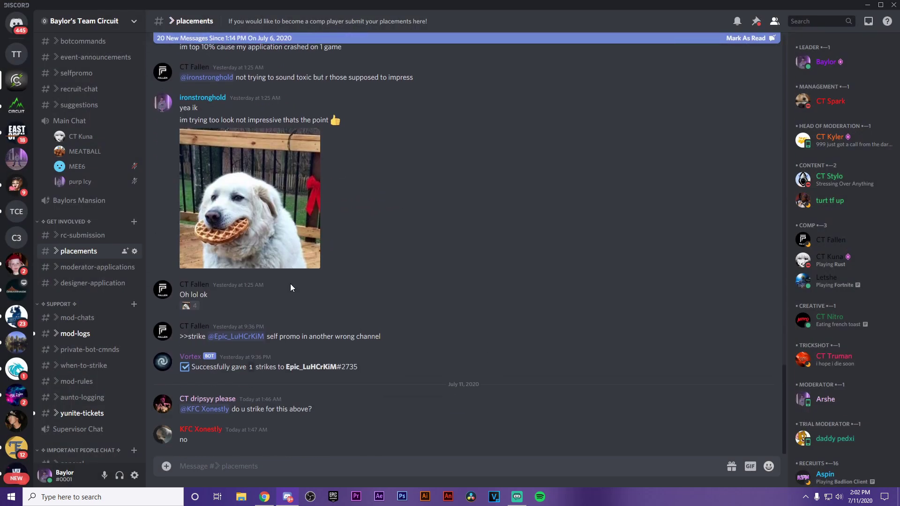
Read the posts in Team Circuit's moderator-applications and designer-application channels.
click(68, 267)
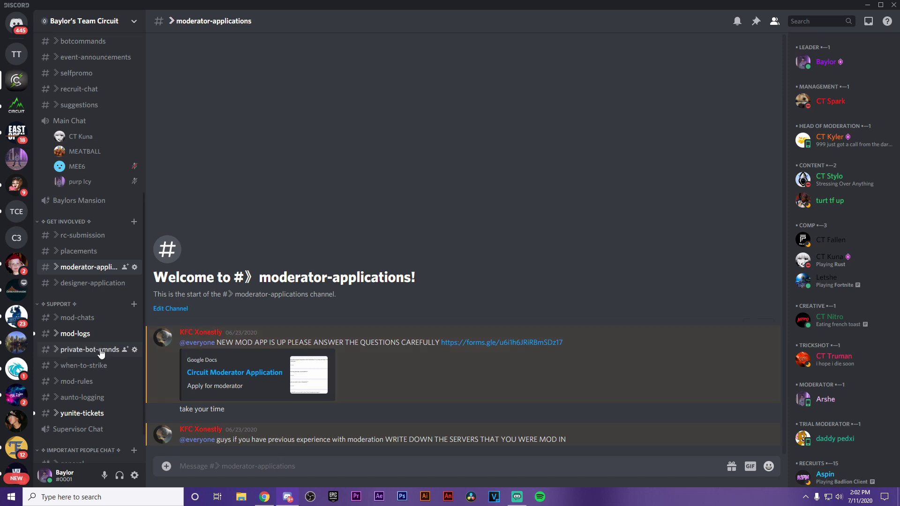
click(85, 281)
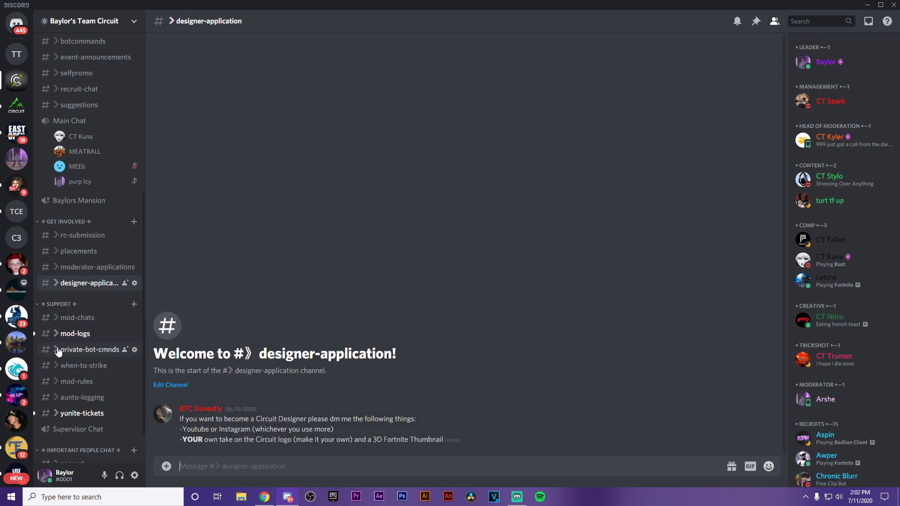
scroll(78, 356, down, 2)
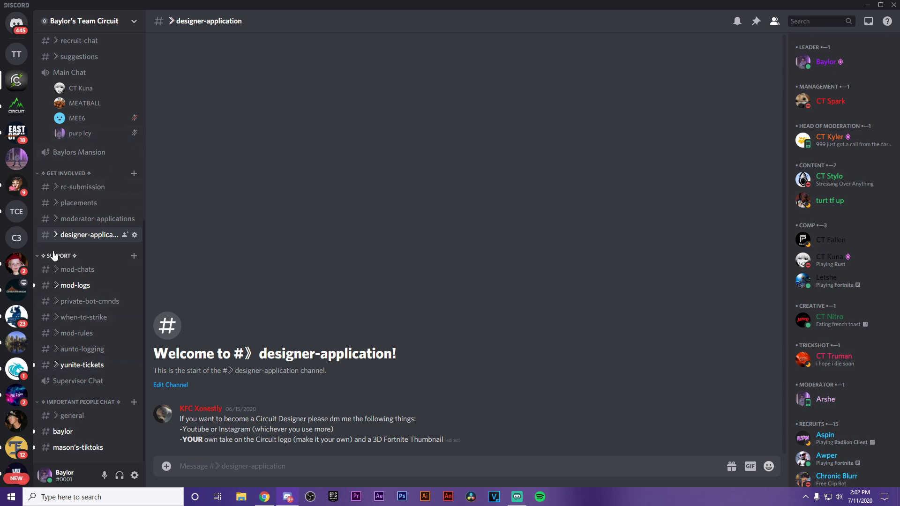
scroll(108, 322, up, 3)
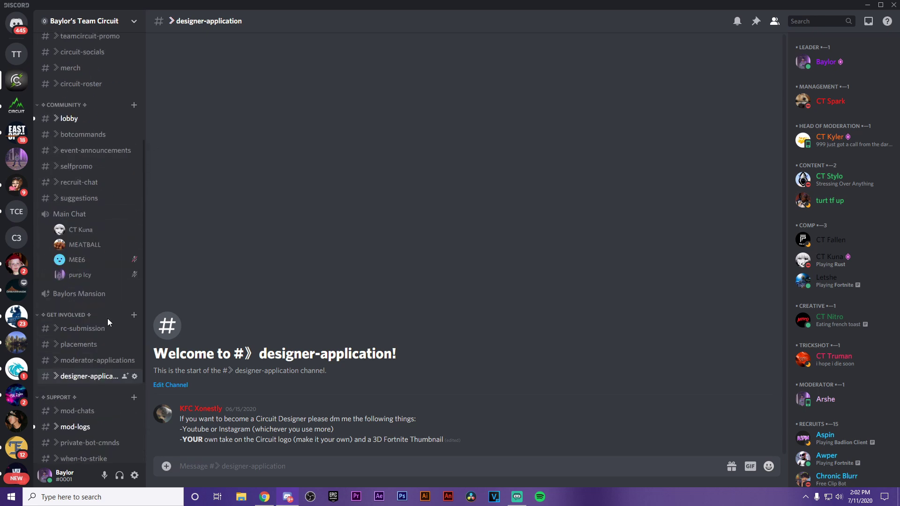
scroll(102, 309, up, 4)
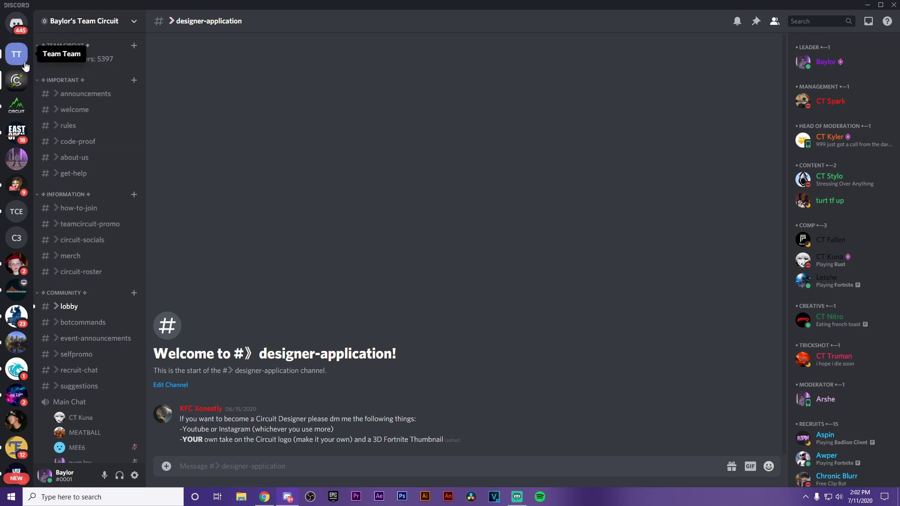
scroll(870, 185, down, 7)
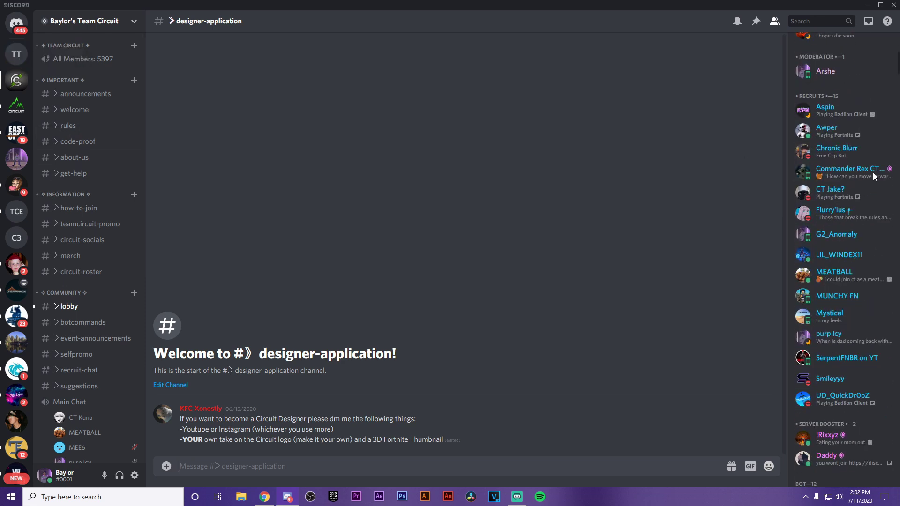
scroll(869, 173, down, 7)
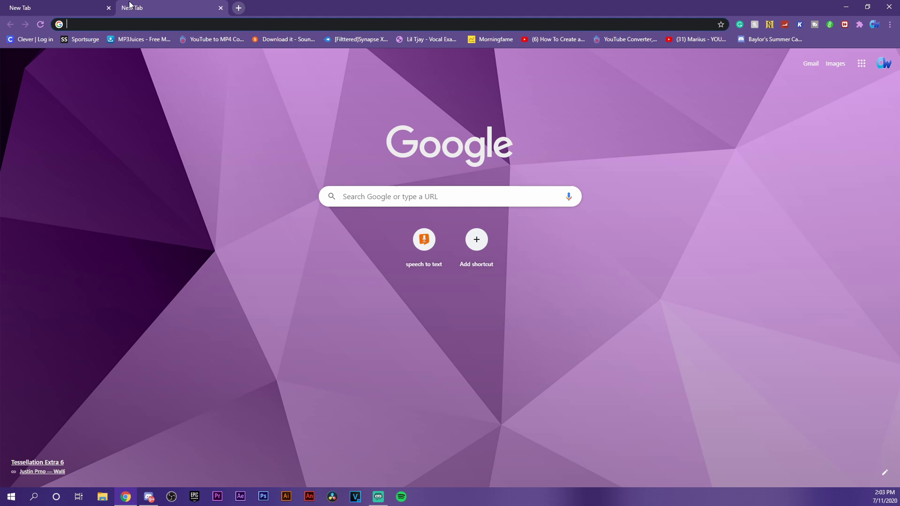
In Chrome, search for "fredboat discord bot" and open the FredBoat website.
text(fed)
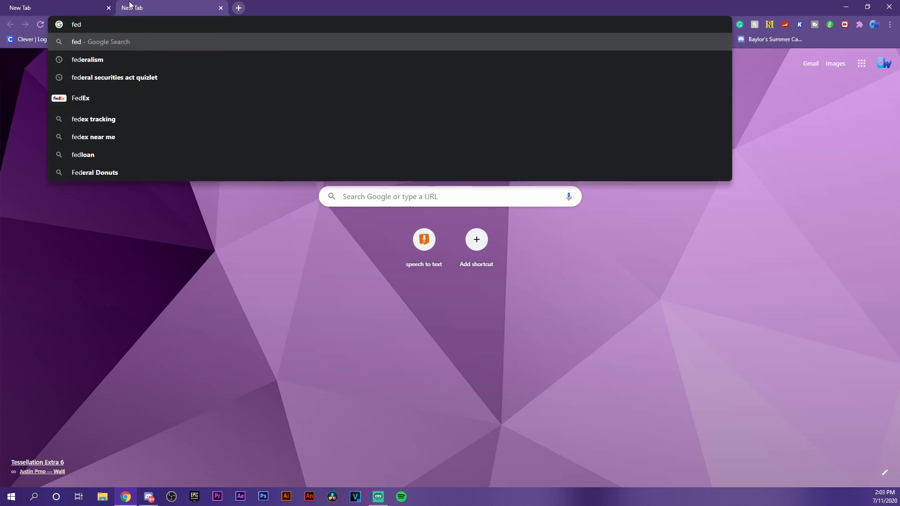
key(BackSpace)
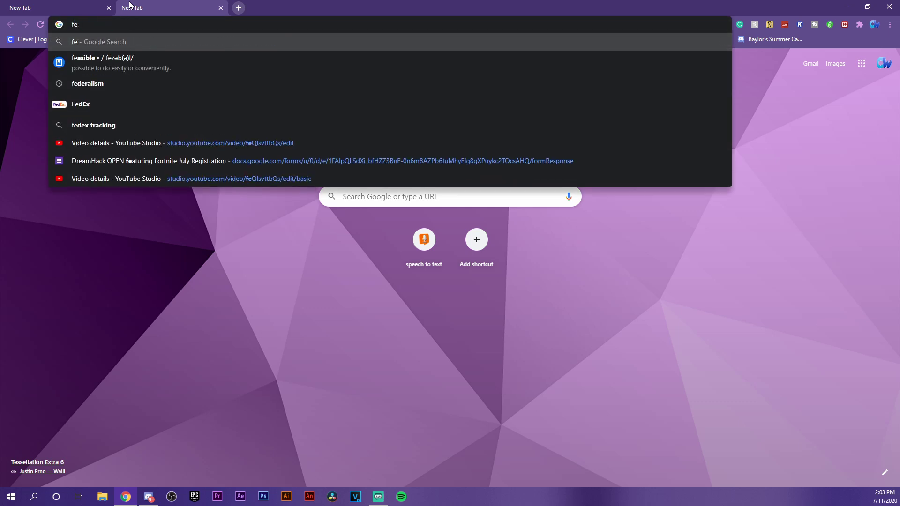
text(d)
key(BackSpace)
key(BackSpace)
text(red)
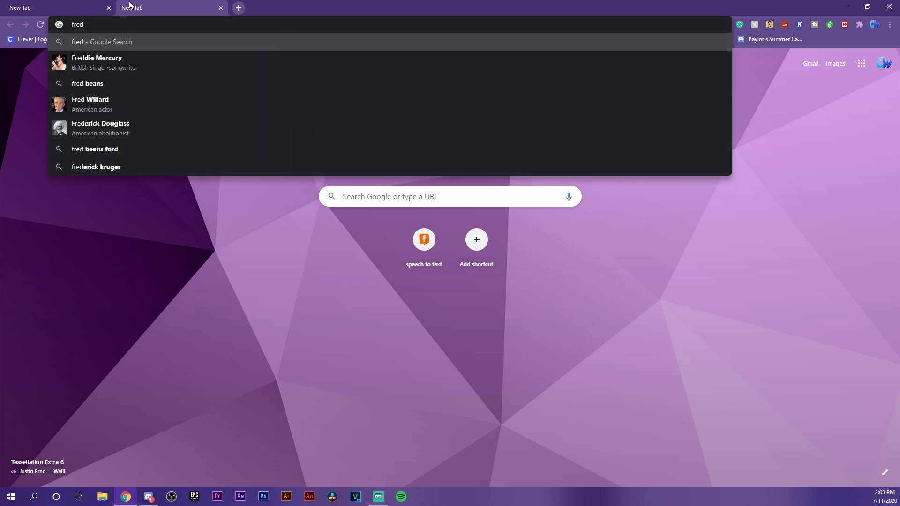
text(boat)
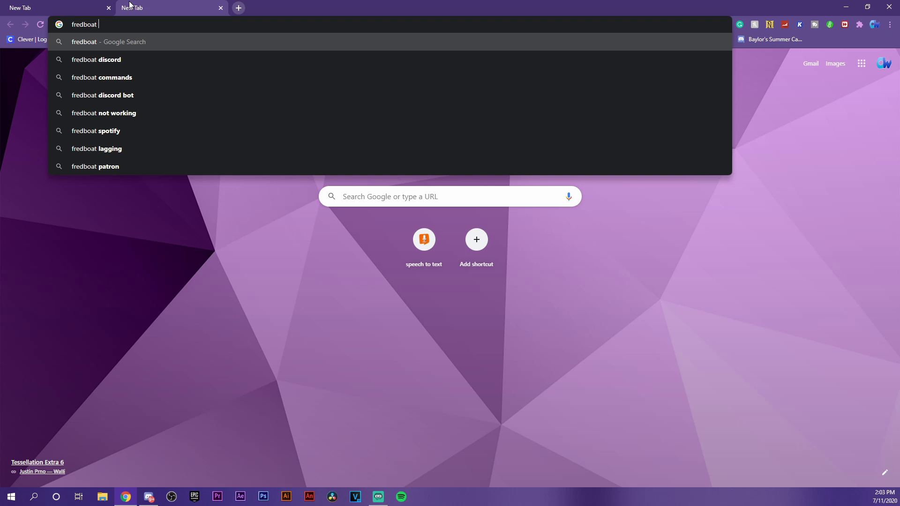
click(106, 98)
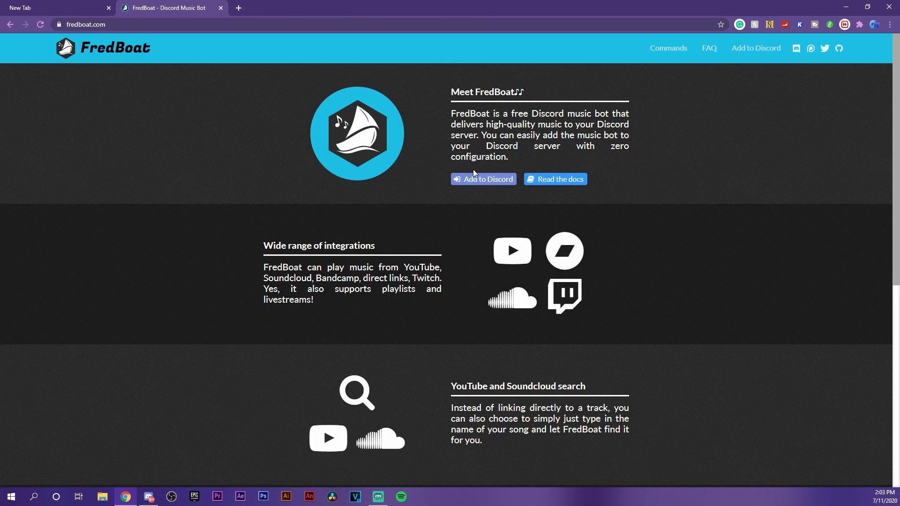
Add the FredBoat music bot to the Team Team server and authorize its access.
click(471, 183)
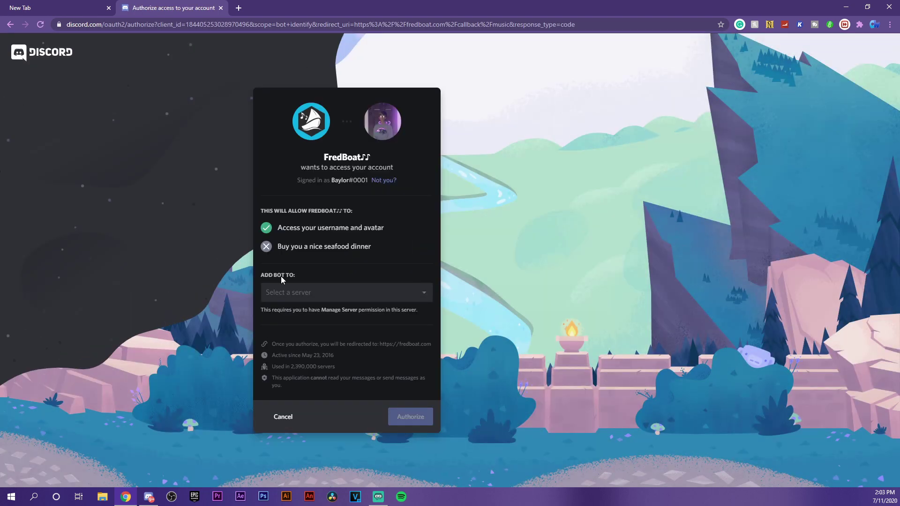
click(297, 294)
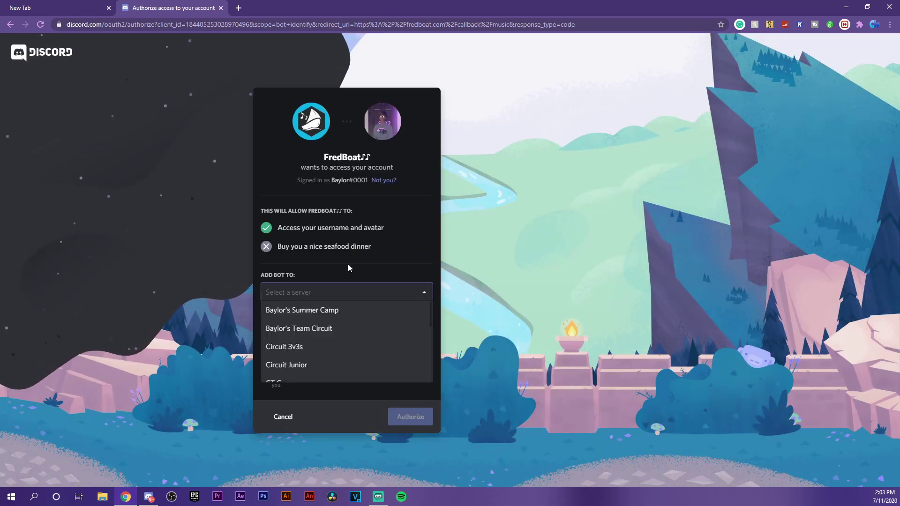
scroll(313, 347, down, 8)
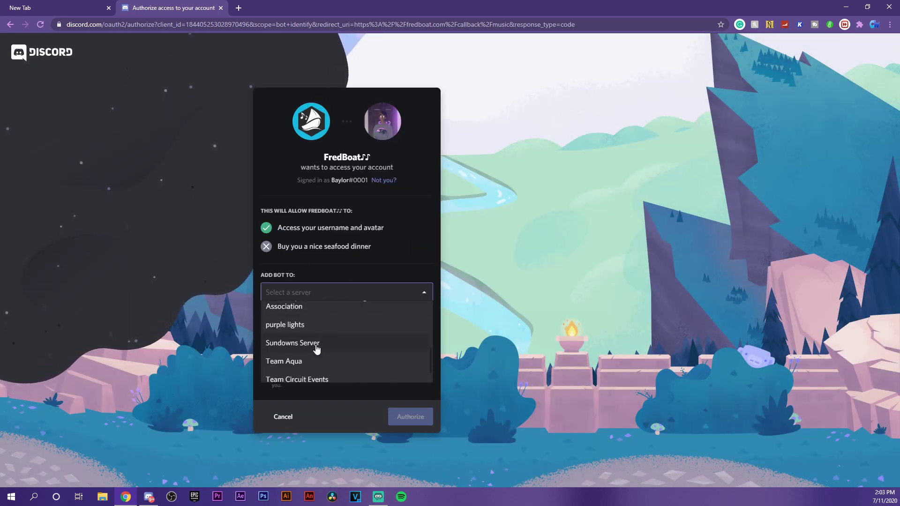
click(308, 374)
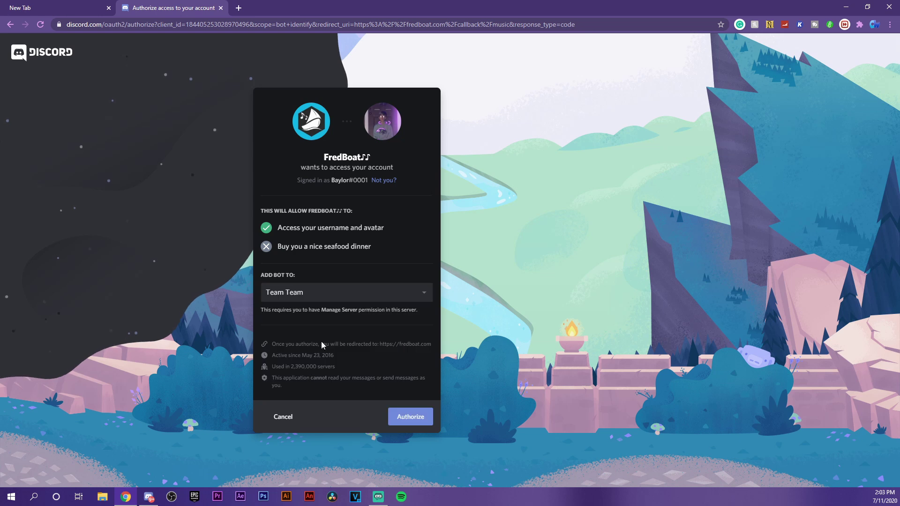
click(328, 302)
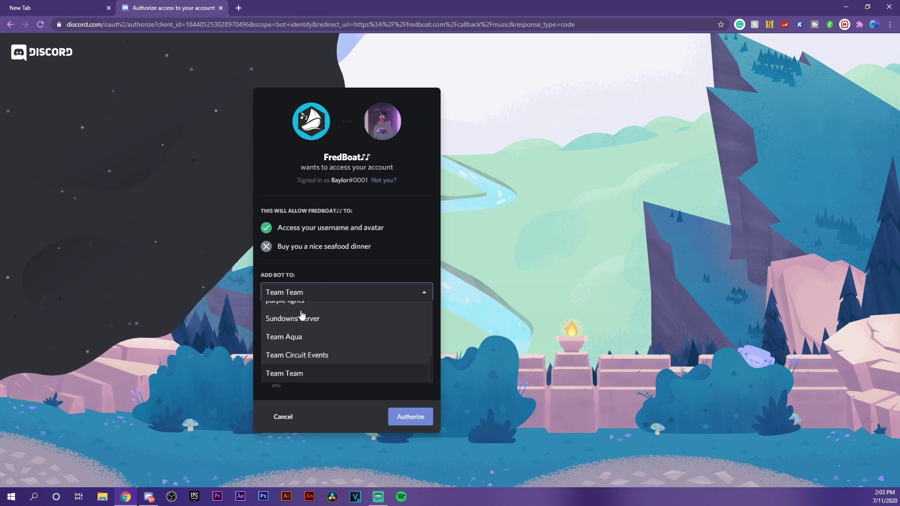
click(307, 378)
click(415, 422)
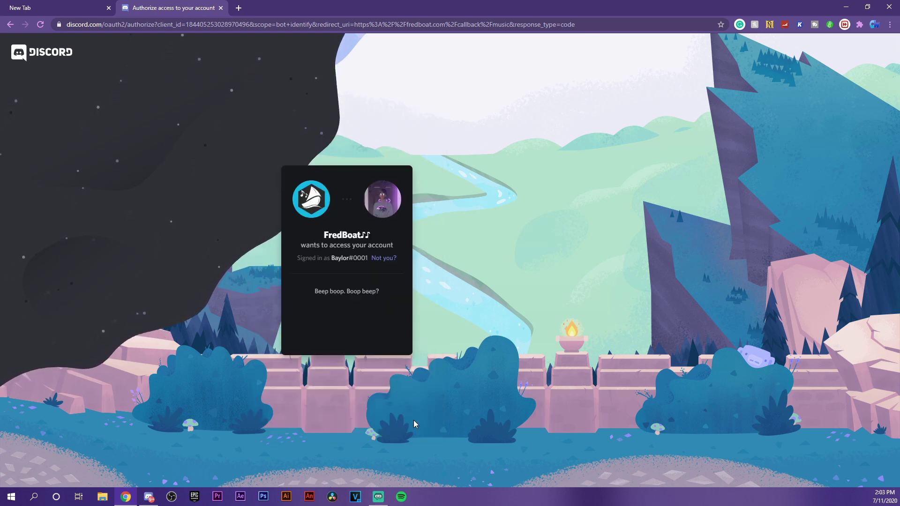
click(288, 326)
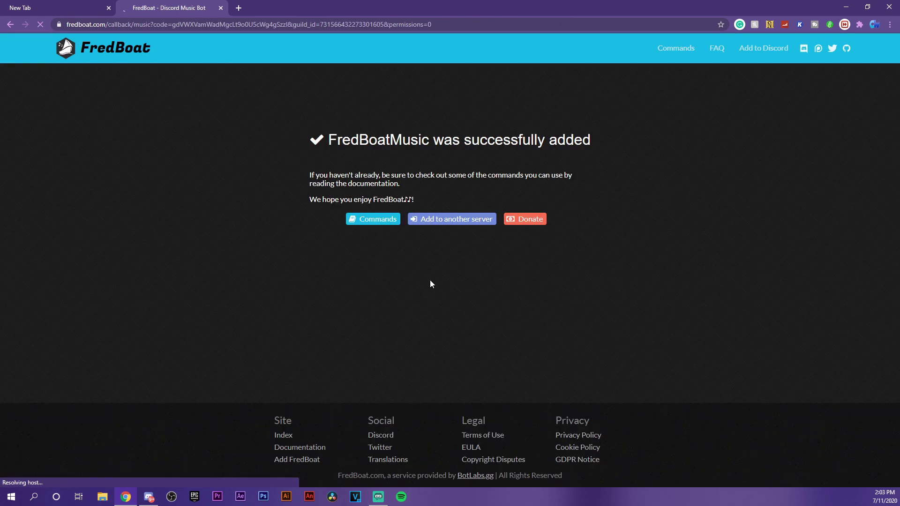
Switch back to Discord, open the Team Team server and check FredBoat's profile in the member list.
key(alt+Tab)
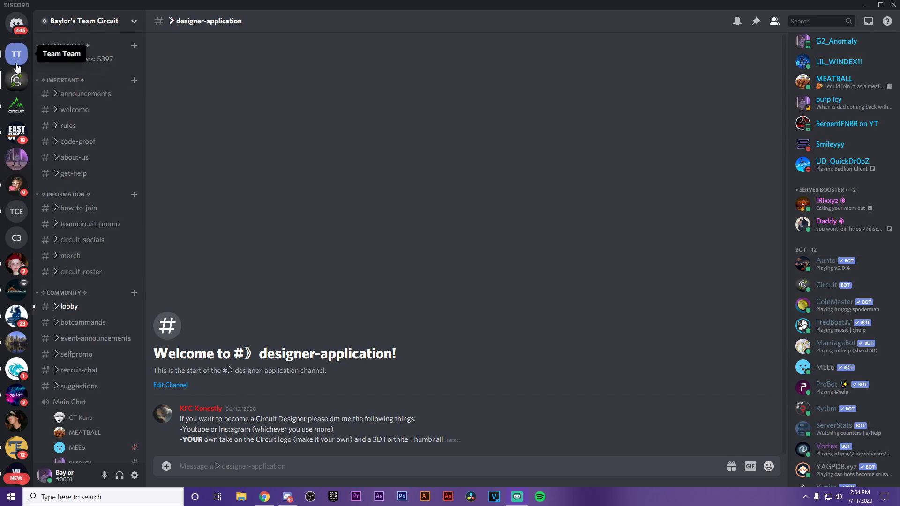
click(16, 63)
click(839, 101)
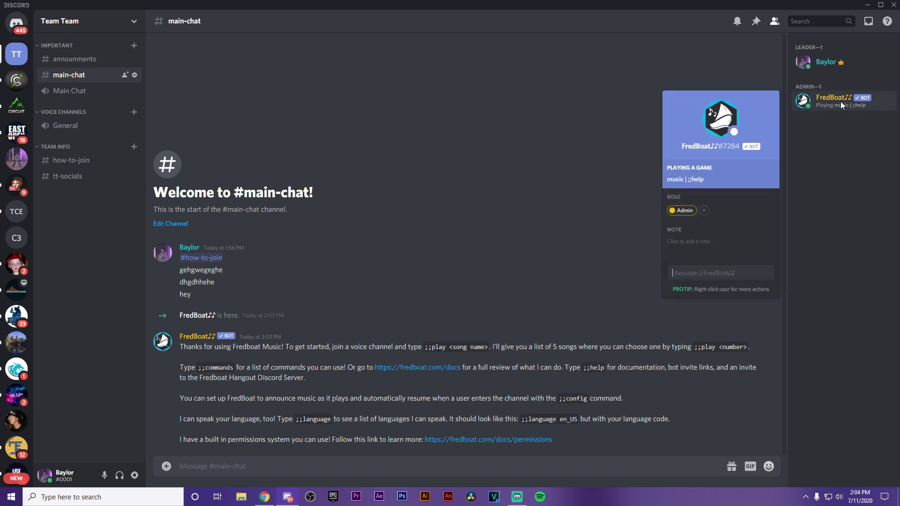
click(432, 242)
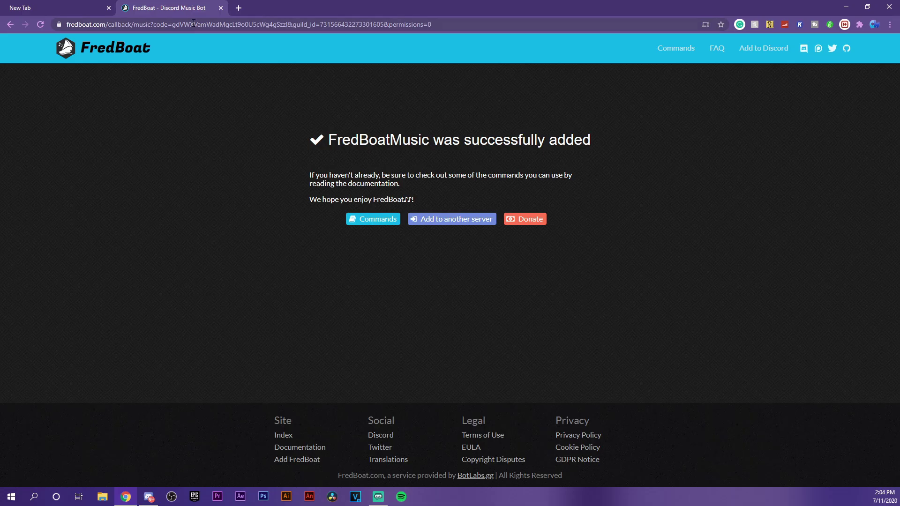
In Chrome, search for "mee6 duis discord bot" and open the MEE6 website.
click(195, 24)
text(mee6)
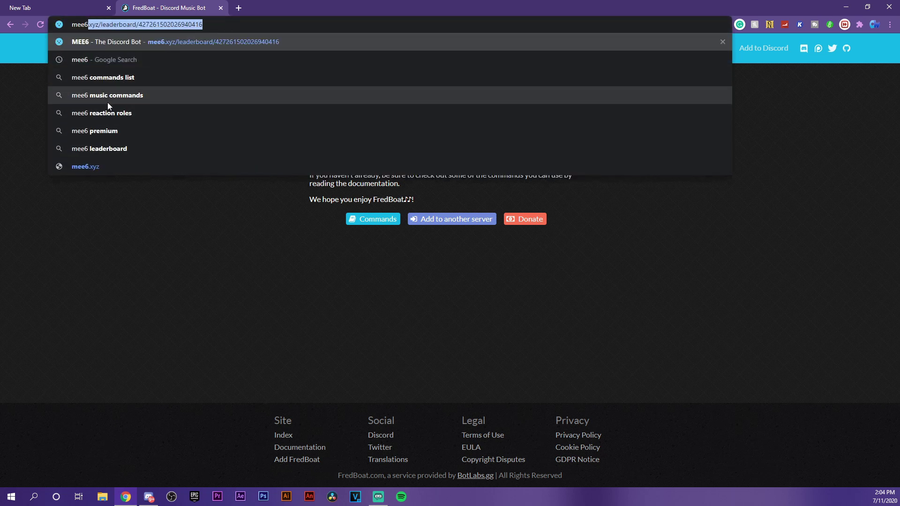
text(duis)
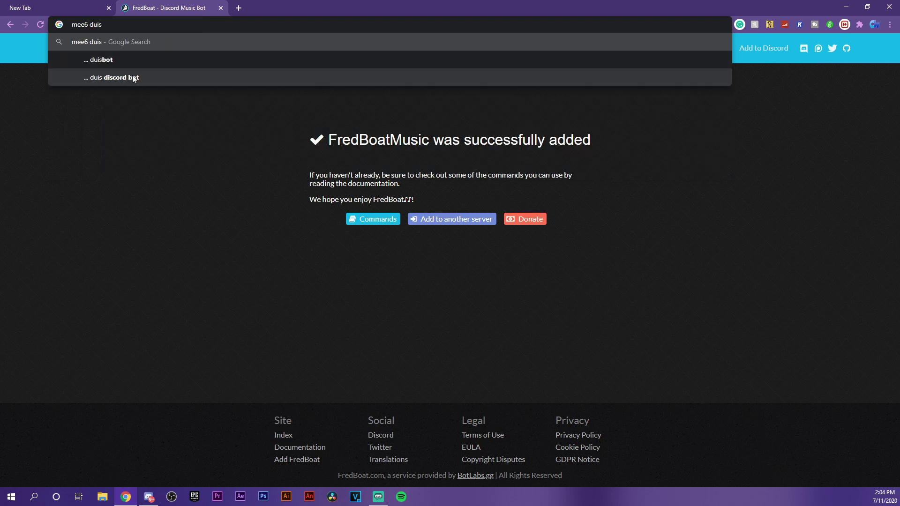
click(132, 75)
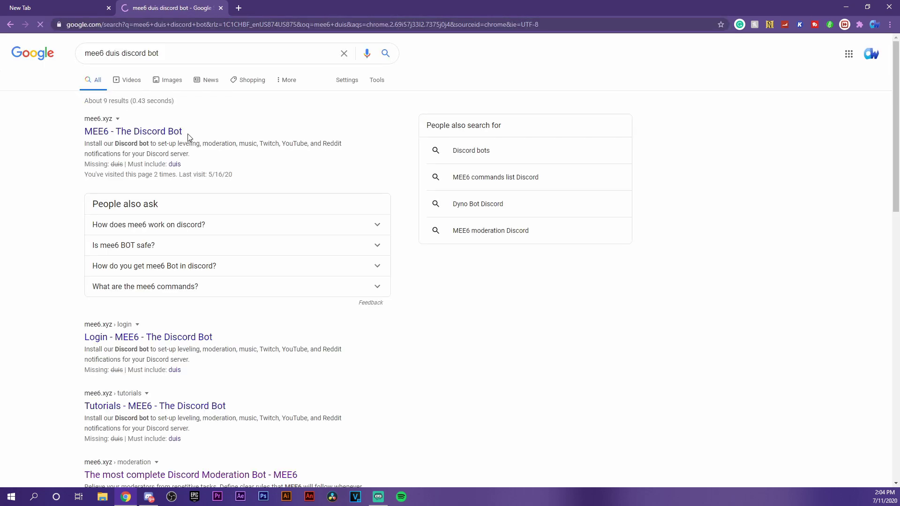
click(157, 137)
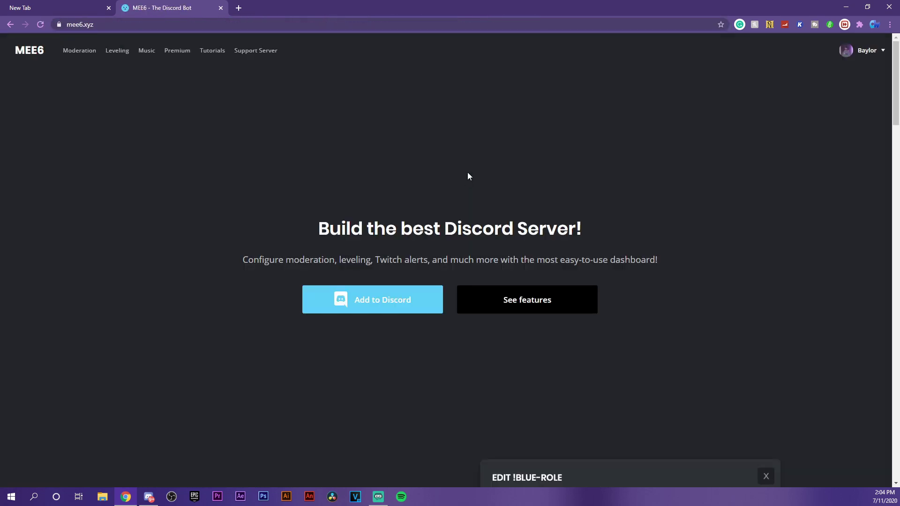
Start adding MEE6 to Discord and choose to set it up for the Team Team server.
click(394, 295)
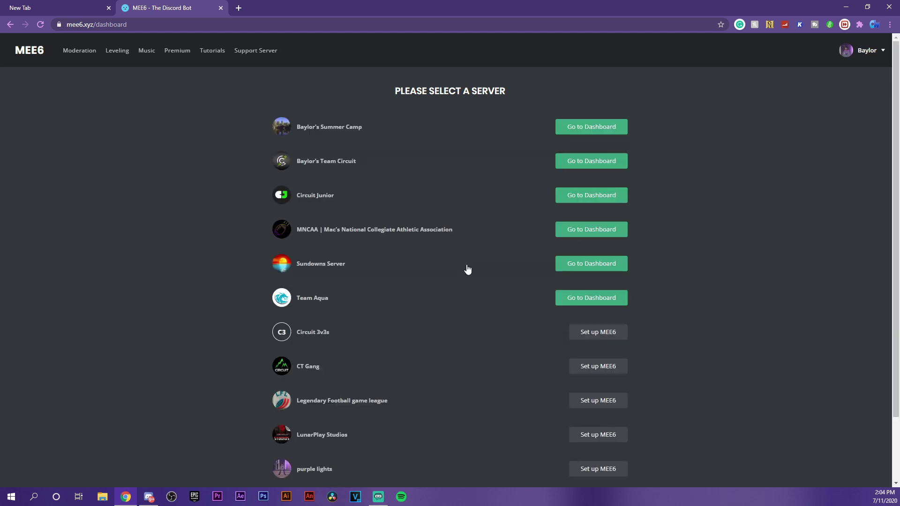
scroll(468, 269, down, 1)
scroll(472, 270, down, 1)
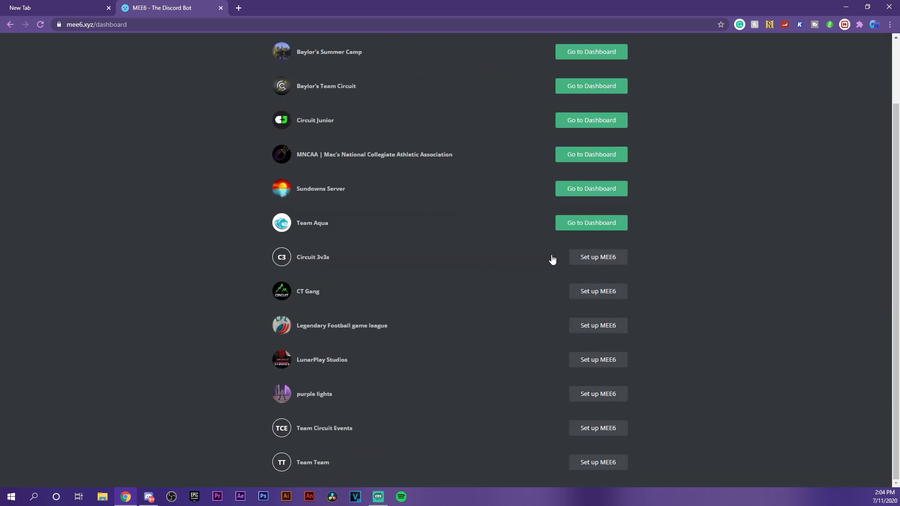
click(585, 460)
Authorize the MEE6 bot for the Team Team server with all requested permissions and complete the robot check.
drag(792, 6, 508, 49)
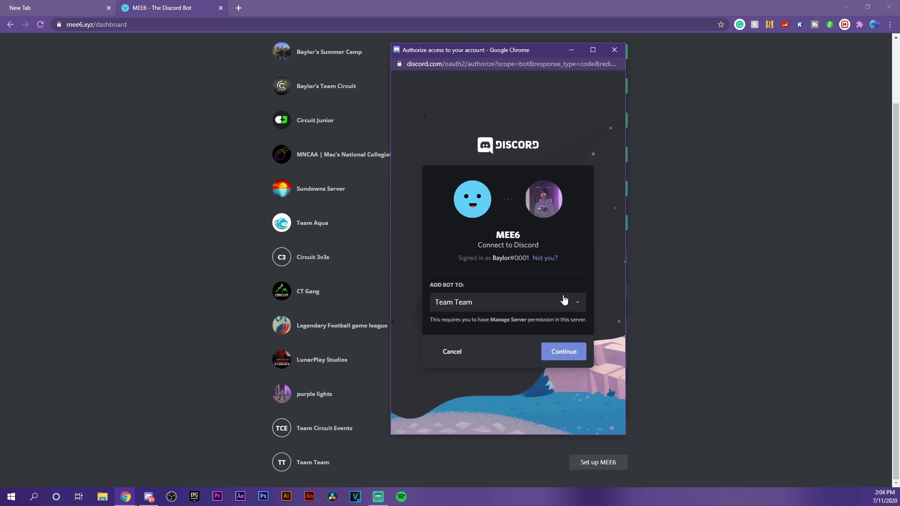
click(562, 301)
click(515, 310)
click(558, 351)
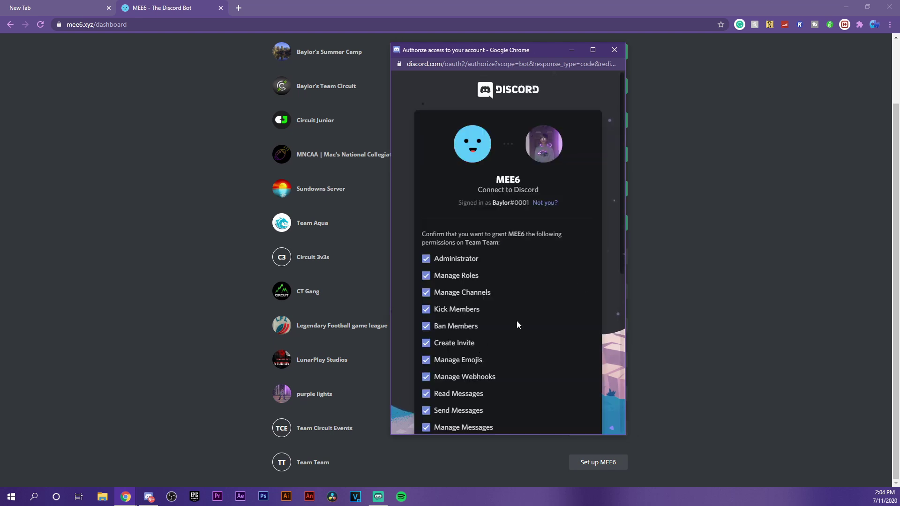
scroll(515, 322, down, 5)
scroll(477, 204, up, 10)
scroll(579, 314, down, 10)
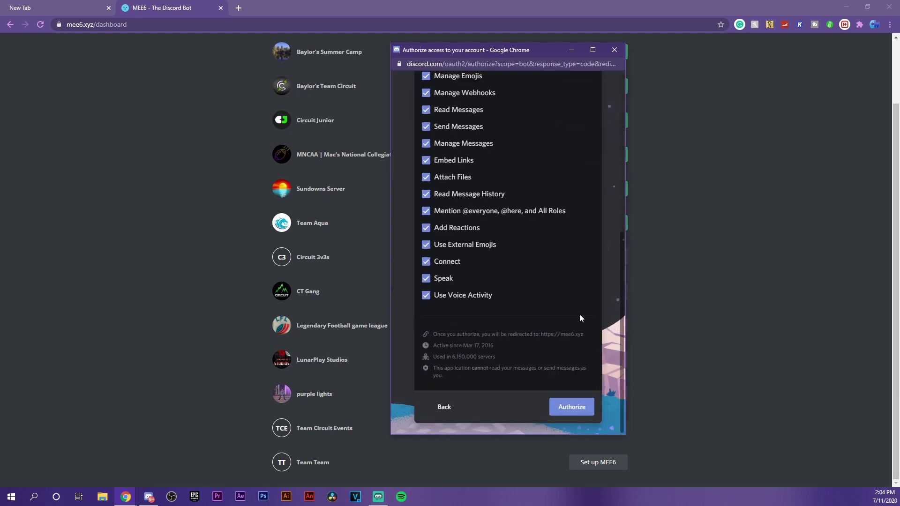
click(582, 414)
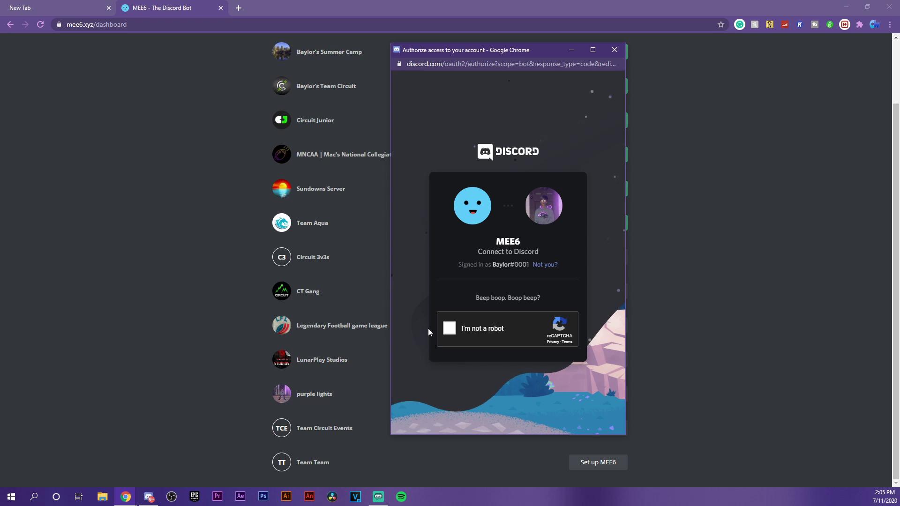
click(449, 328)
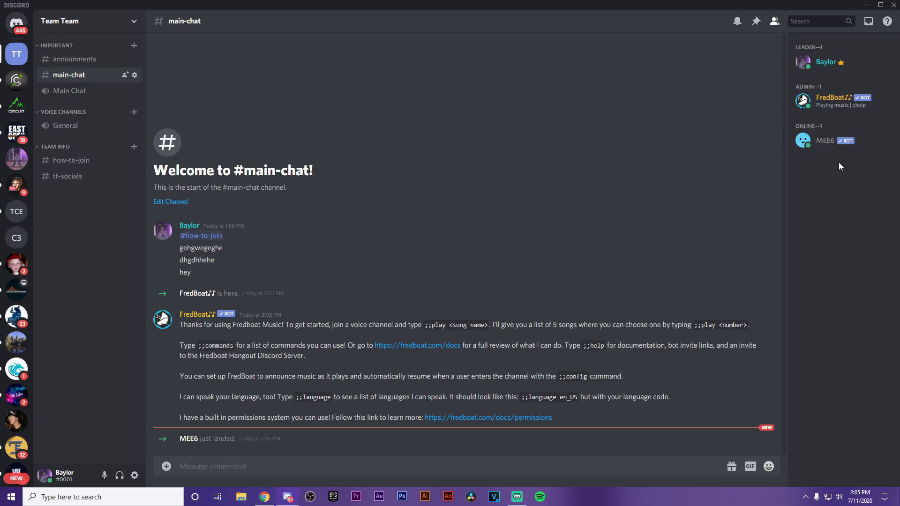
In Discord, check MEE6's profile and role from the Team Team member list.
click(825, 141)
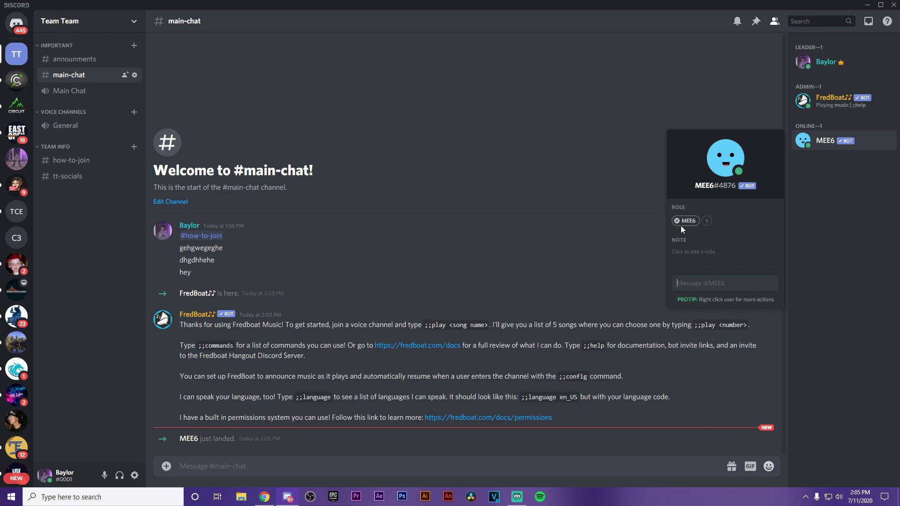
click(316, 165)
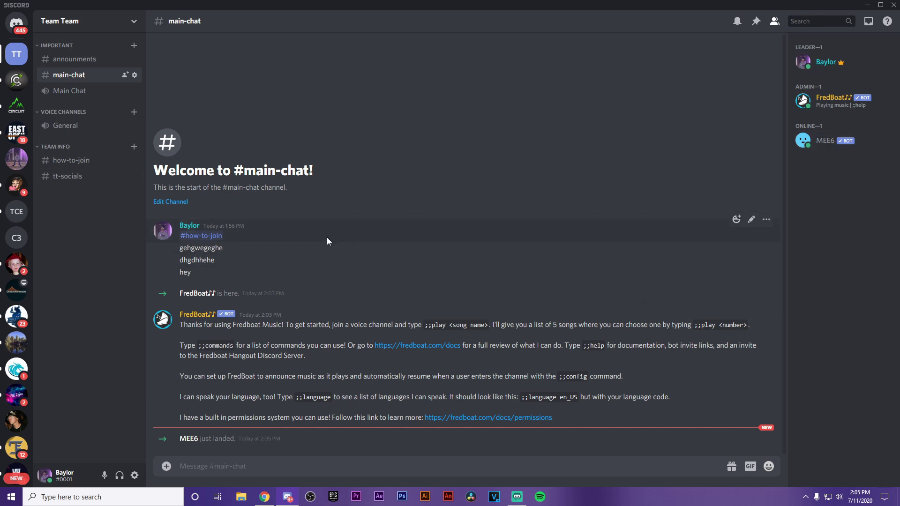
click(866, 141)
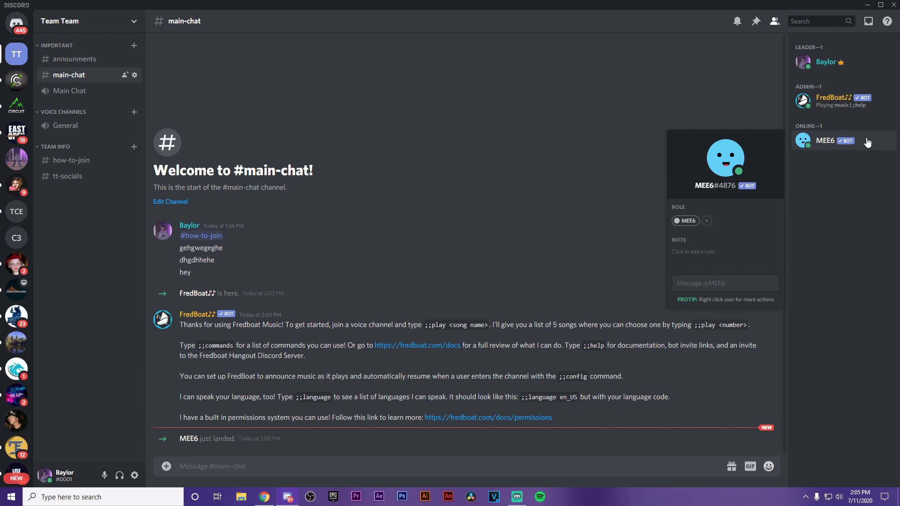
click(867, 142)
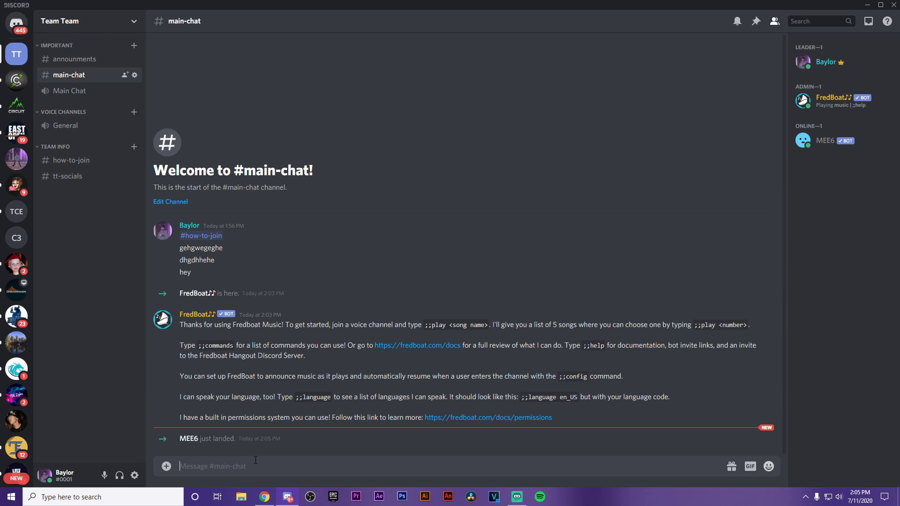
Send the MEE6 commands "!help" and "!help commands" in the main-chat channel.
text(!help)
key(Return)
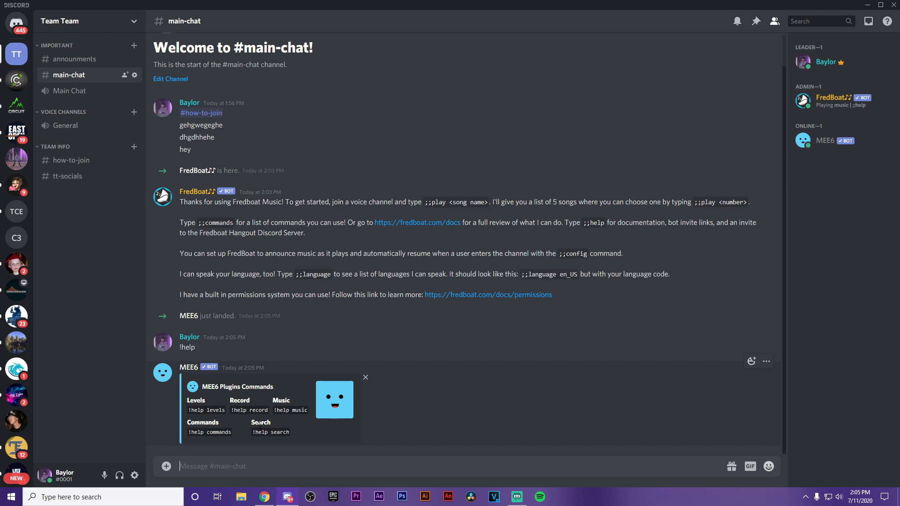
text(!help commands)
key(Return)
text(q,)
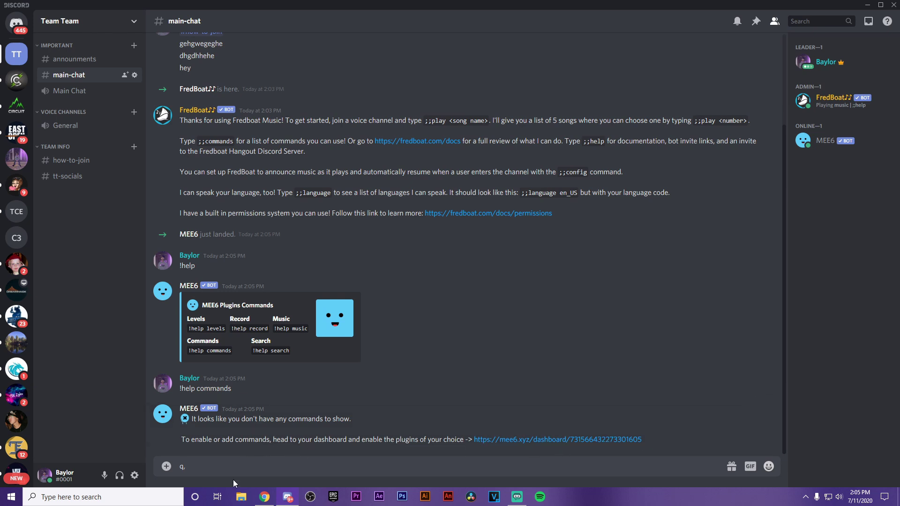
key(BackSpace)
click(17, 80)
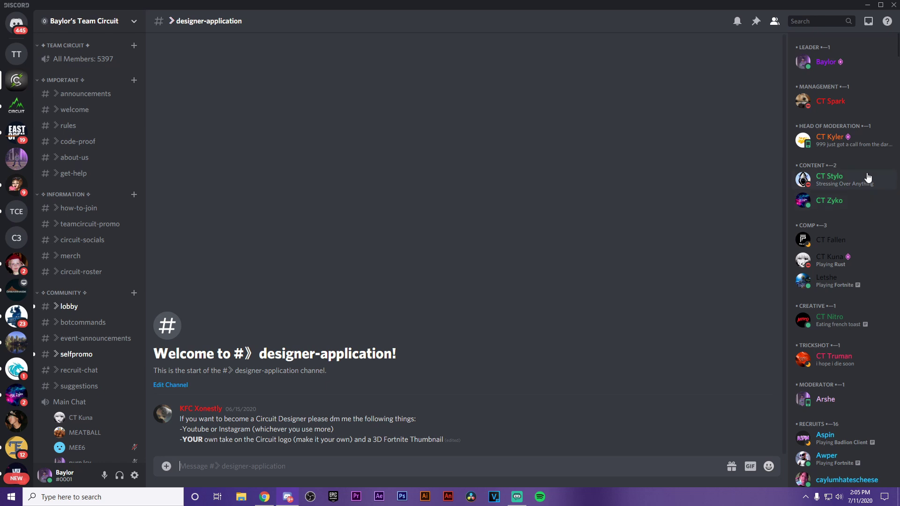
scroll(867, 177, down, 10)
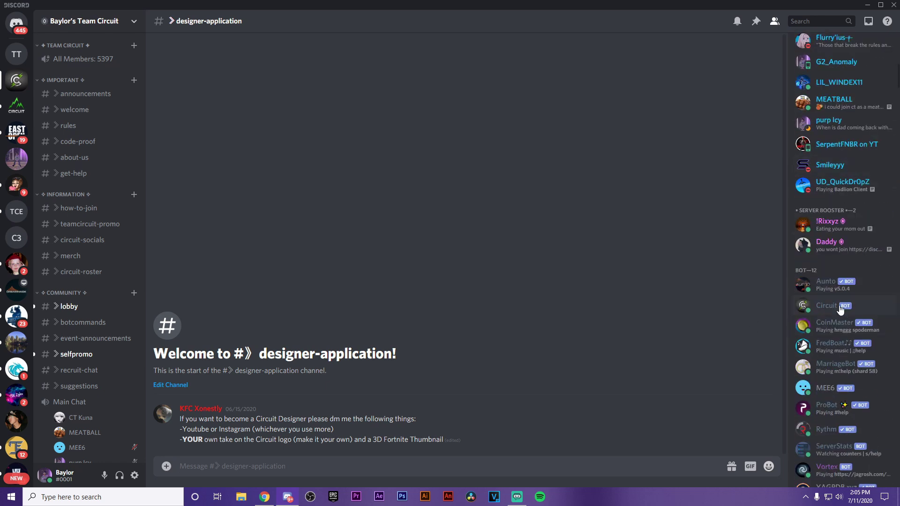
scroll(842, 356, down, 2)
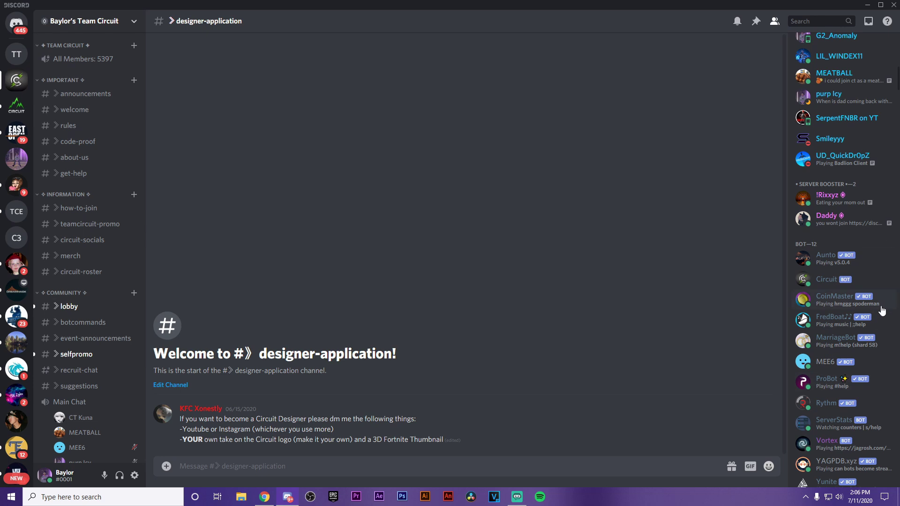
scroll(872, 310, down, 3)
scroll(857, 289, down, 1)
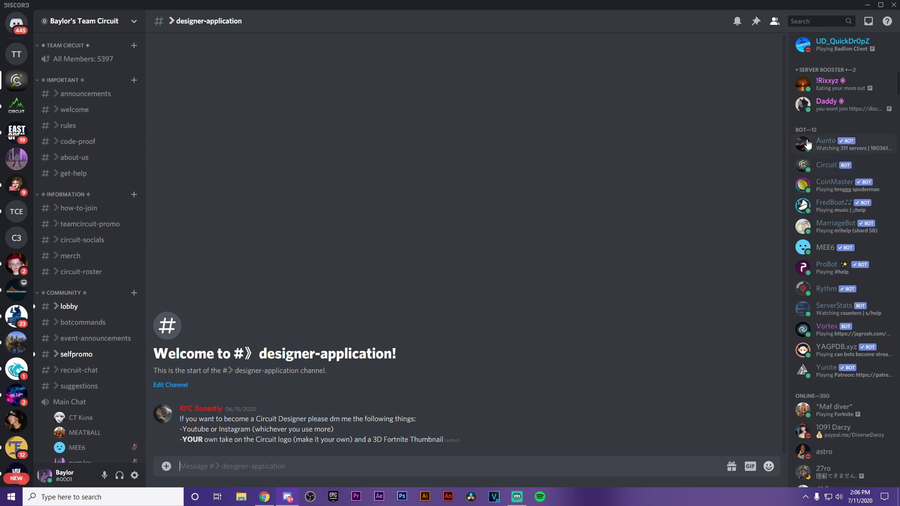
click(821, 370)
click(577, 250)
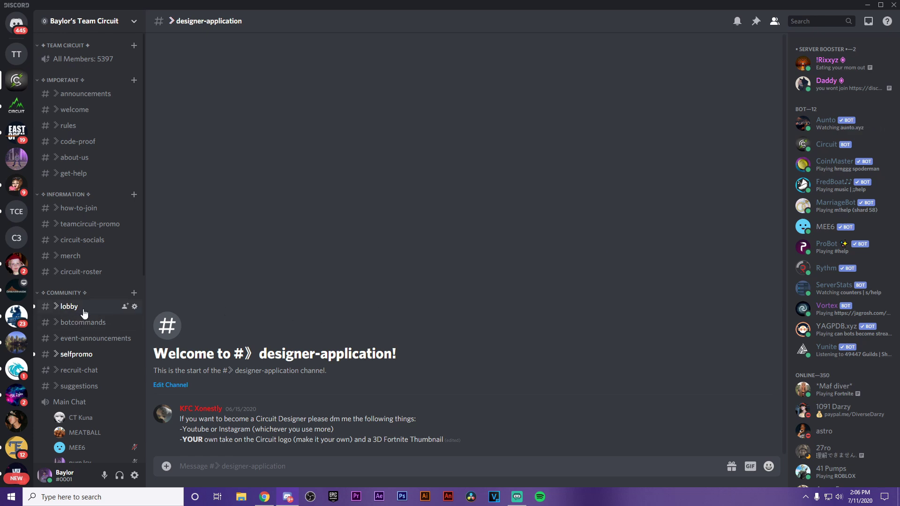
Open the Team Circuit lobby channel and look through its recent messages.
click(86, 307)
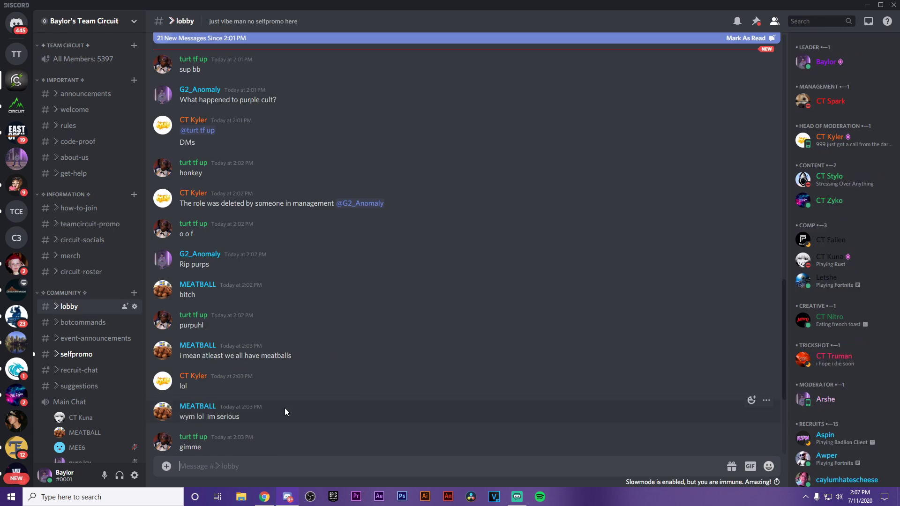
scroll(263, 198, up, 3)
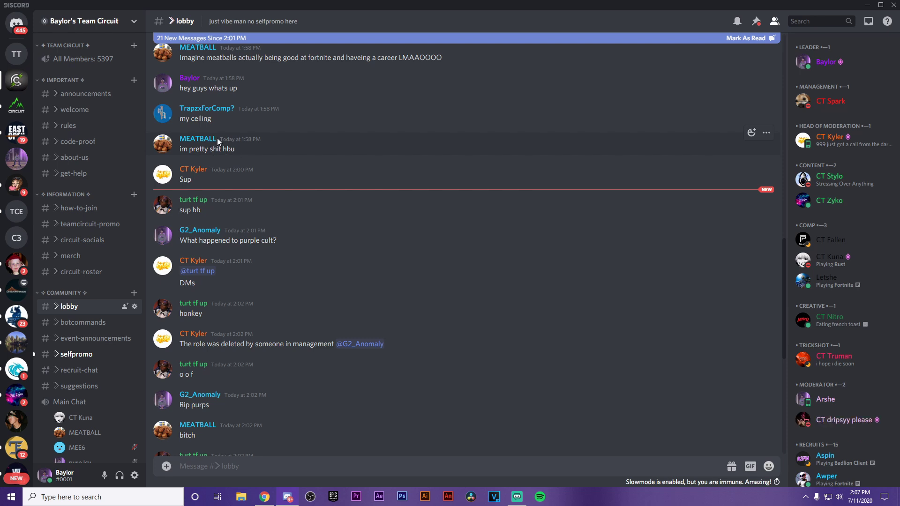
scroll(244, 138, down, 7)
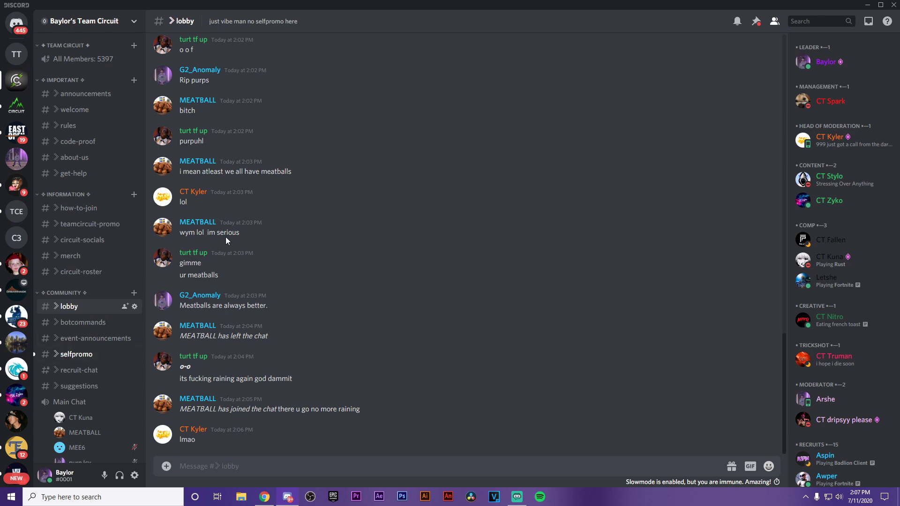
Review the bot section of the Team Circuit member list again from the lobby channel.
scroll(848, 352, down, 8)
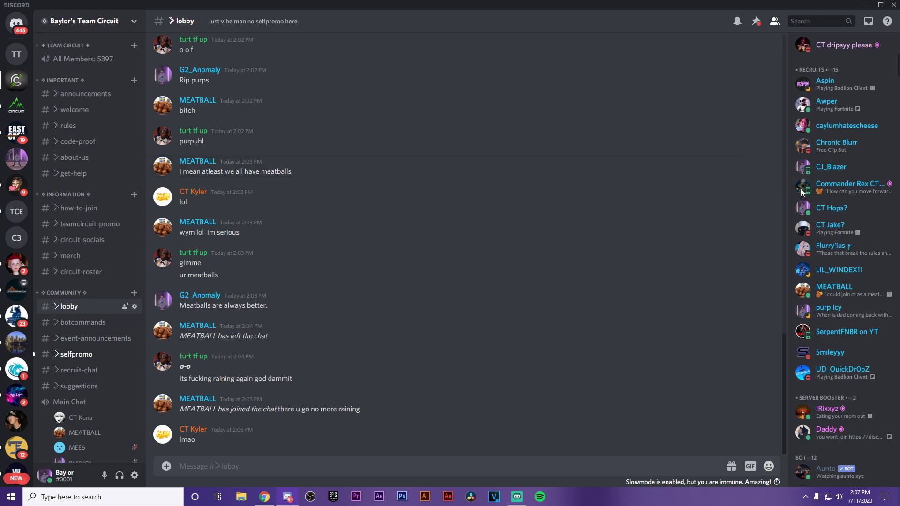
scroll(802, 191, down, 4)
scroll(803, 191, down, 3)
scroll(803, 193, down, 2)
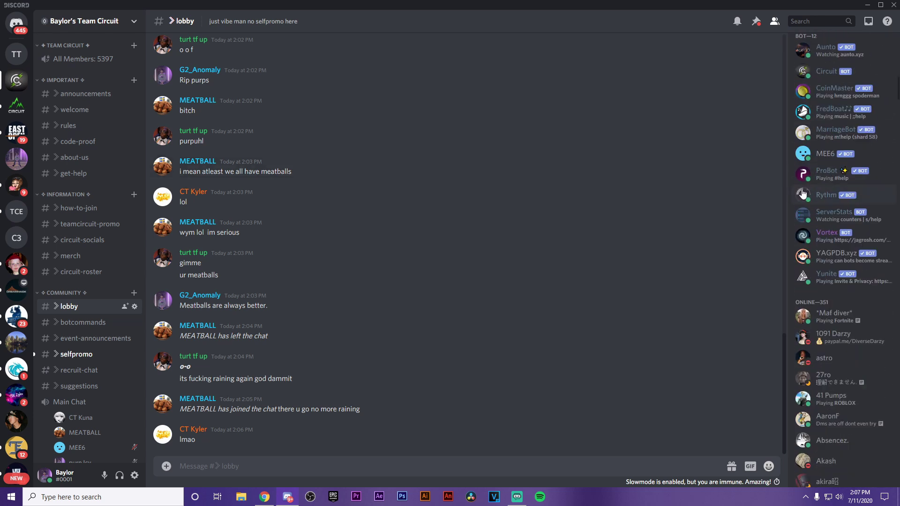
scroll(802, 193, up, 8)
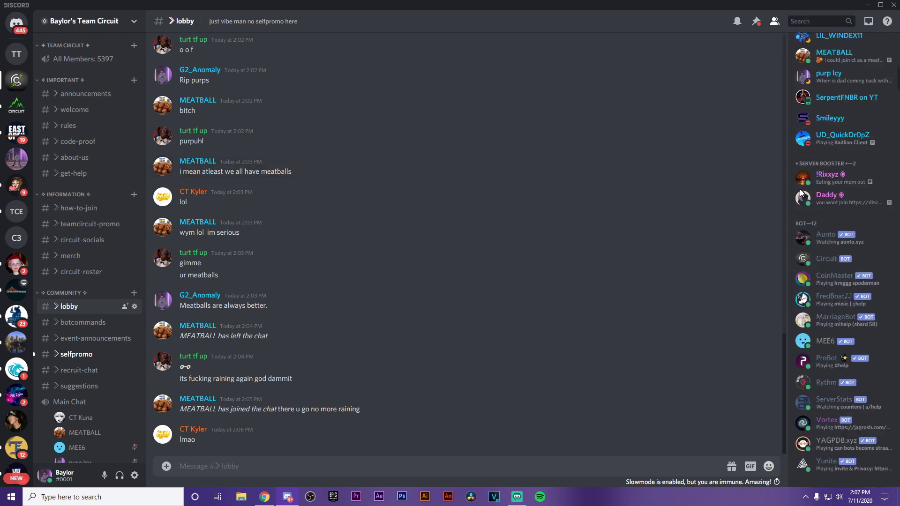